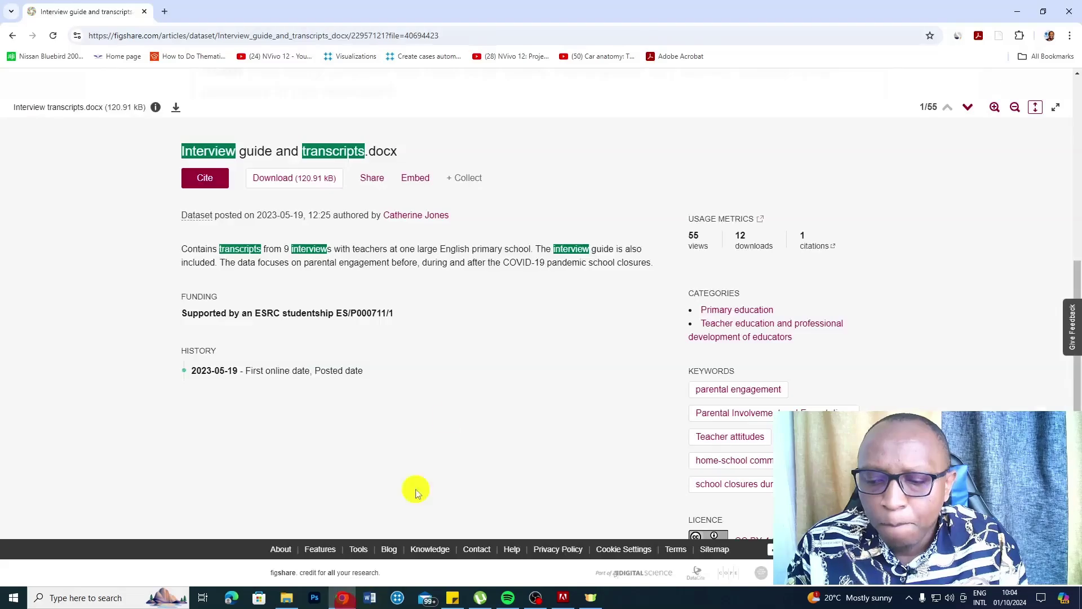
# Open the figshare search results for "Interview transcripts" in a new browser tab.
pyautogui.click(164, 10)
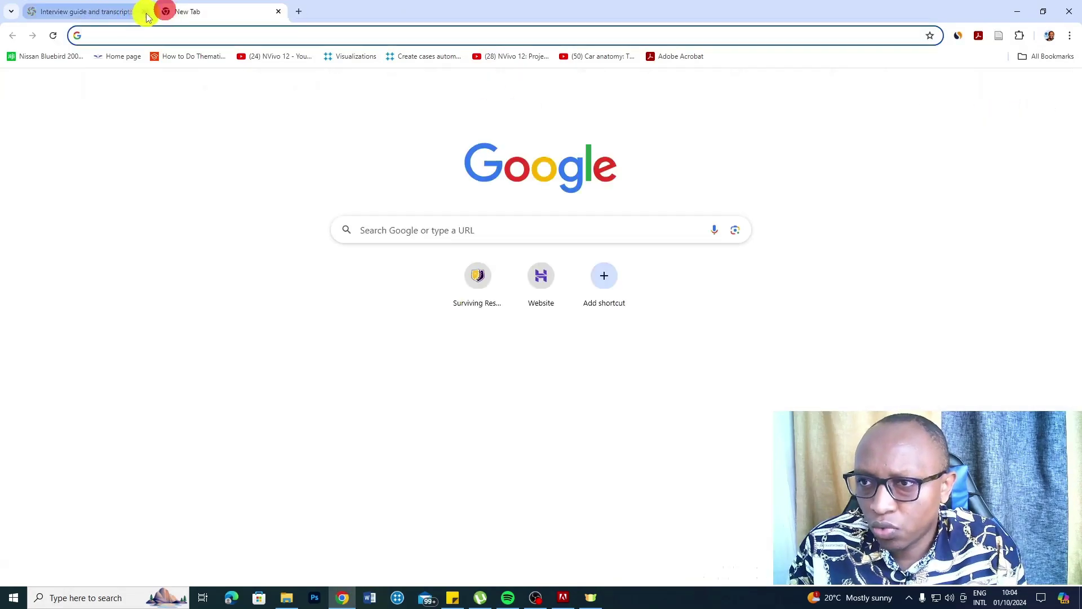
pyautogui.click(142, 33)
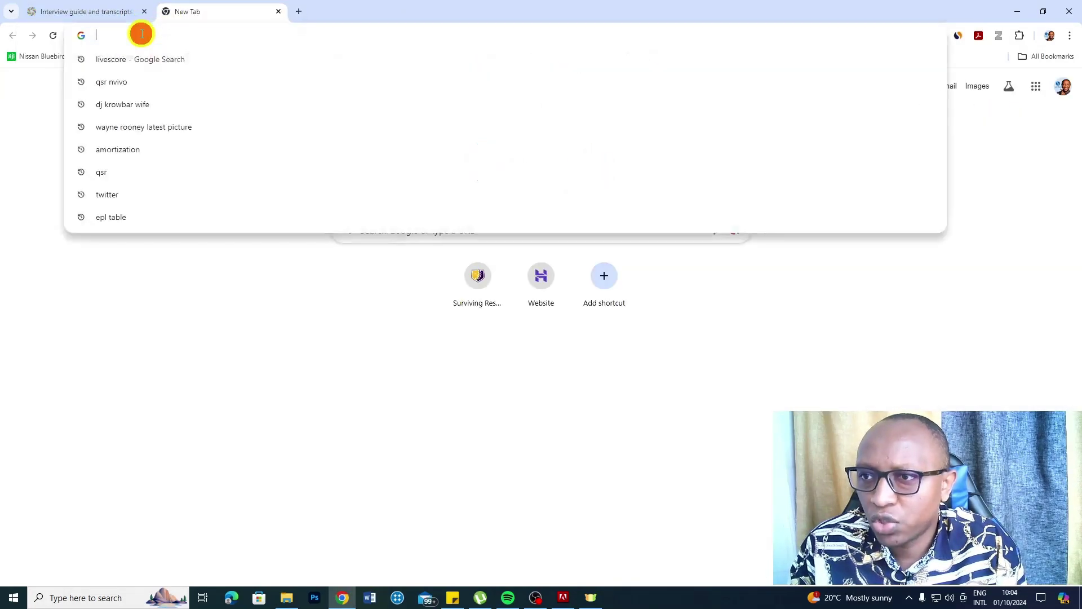
pyautogui.write('Fishare')
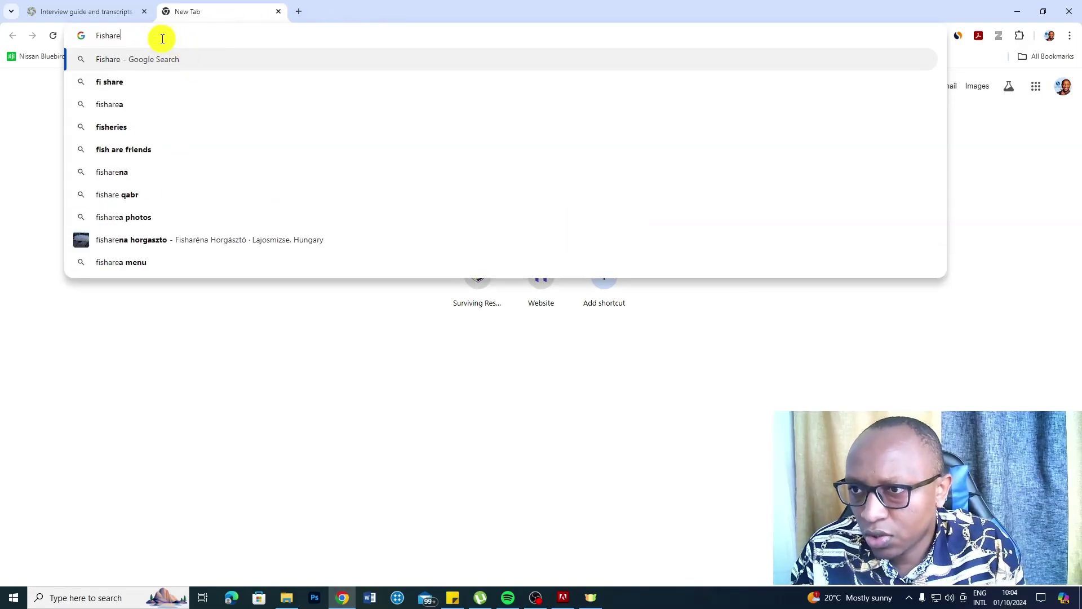
pyautogui.press('BackSpace')
pyautogui.press('BackSpace')
pyautogui.press('BackSpace')
pyautogui.press('BackSpace')
pyautogui.press('BackSpace')
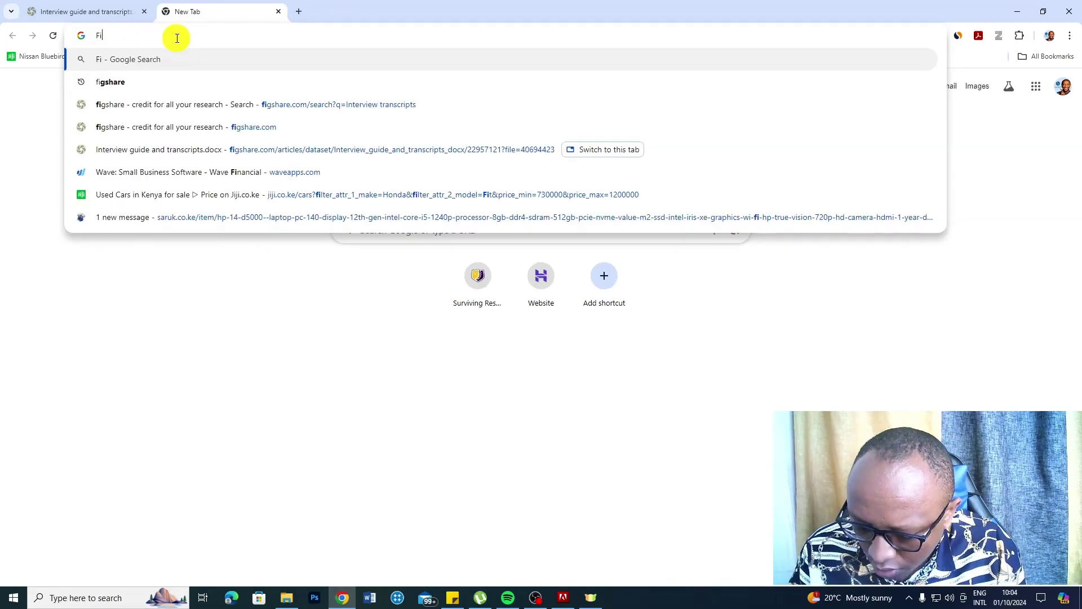
pyautogui.write('gshare')
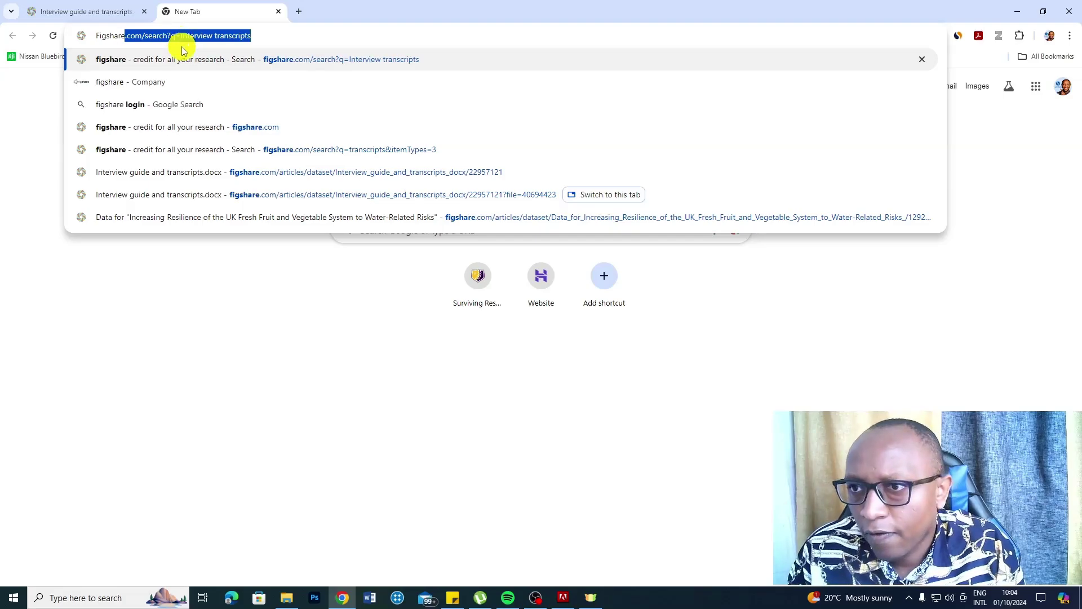
pyautogui.press('Return')
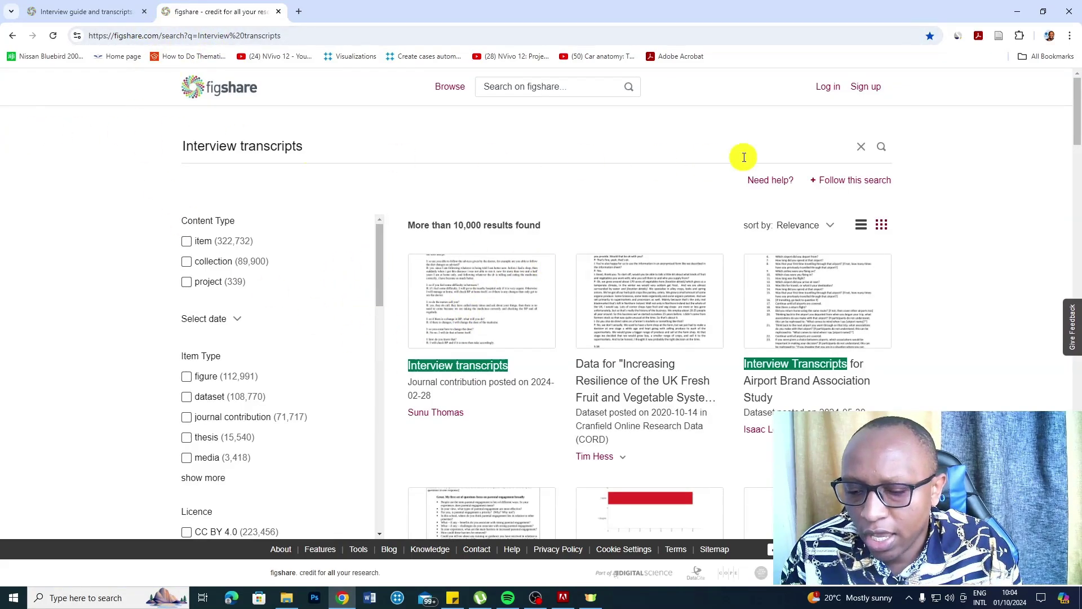
# Open the Participant 2 transcript from the Transcripts folder in Word and examine its title line.
pyautogui.click(287, 597)
pyautogui.click(171, 69)
pyautogui.doubleClick(171, 69)
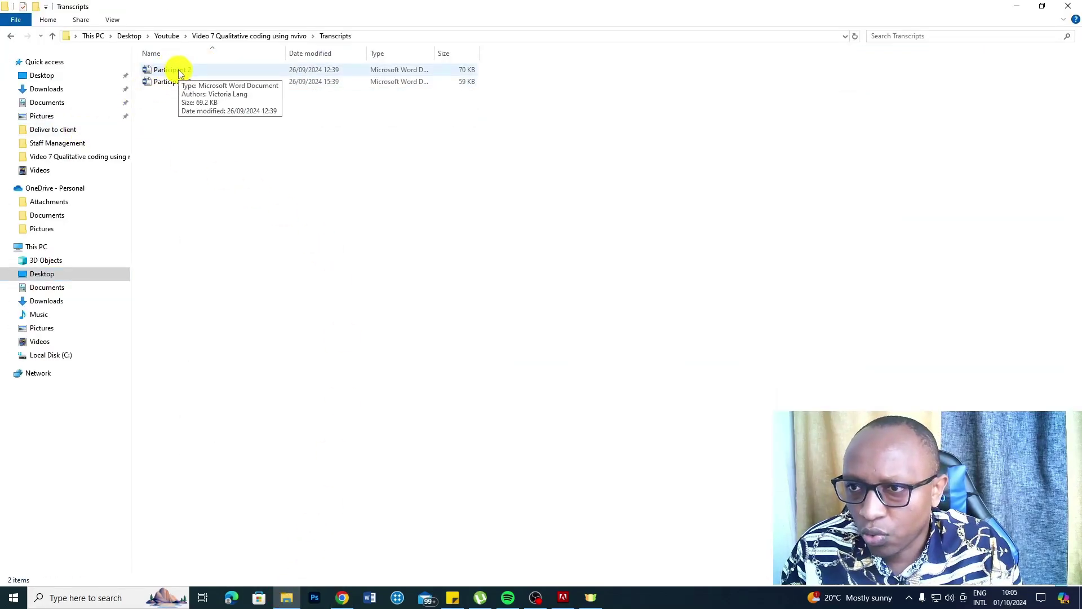
pyautogui.click(180, 73)
pyautogui.doubleClick(180, 72)
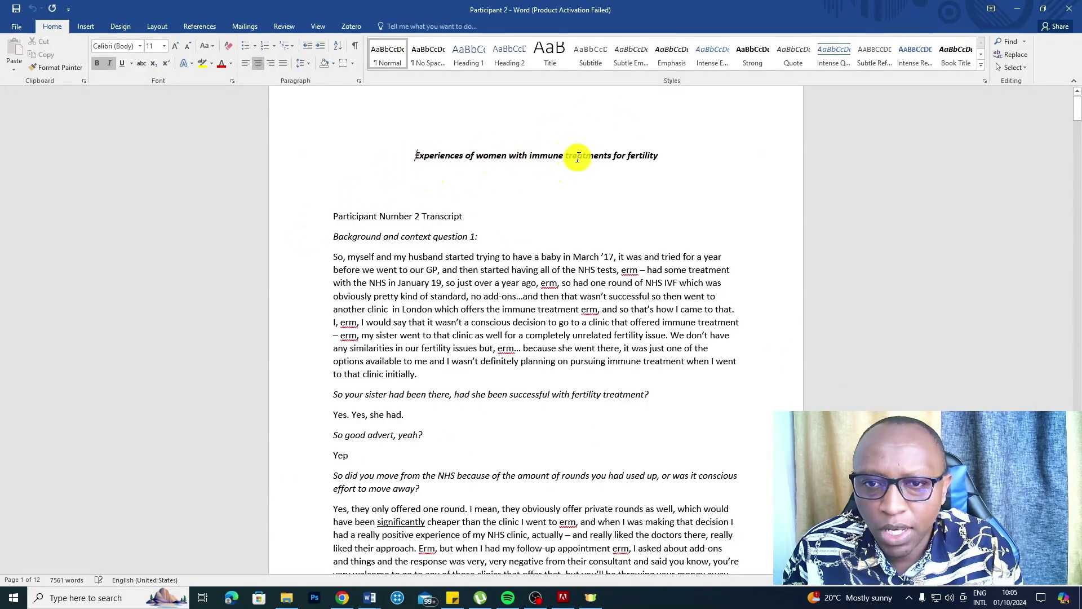
pyautogui.moveTo(407, 158); pyautogui.dragTo(709, 154)
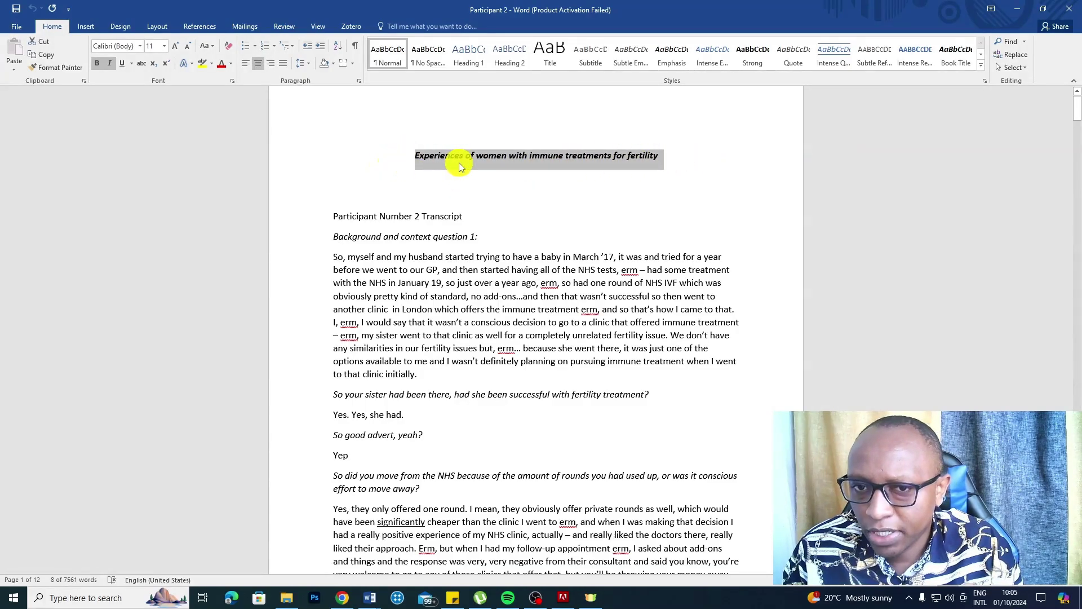
pyautogui.click(671, 172)
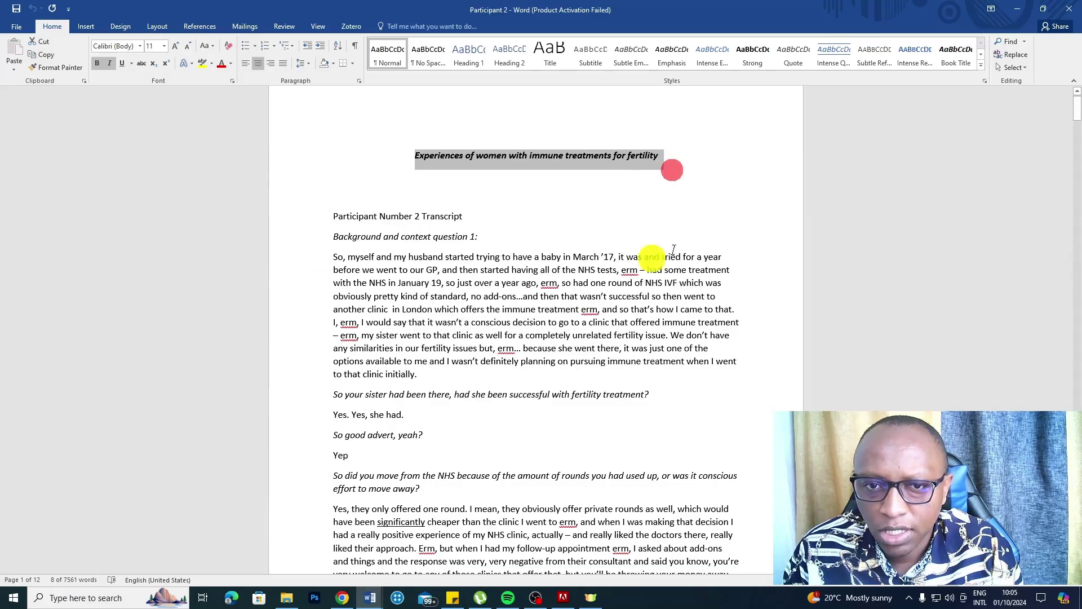
# Switch to NVivo and start a new project titled "Qualitative coding example".
pyautogui.click(398, 601)
pyautogui.click(550, 179)
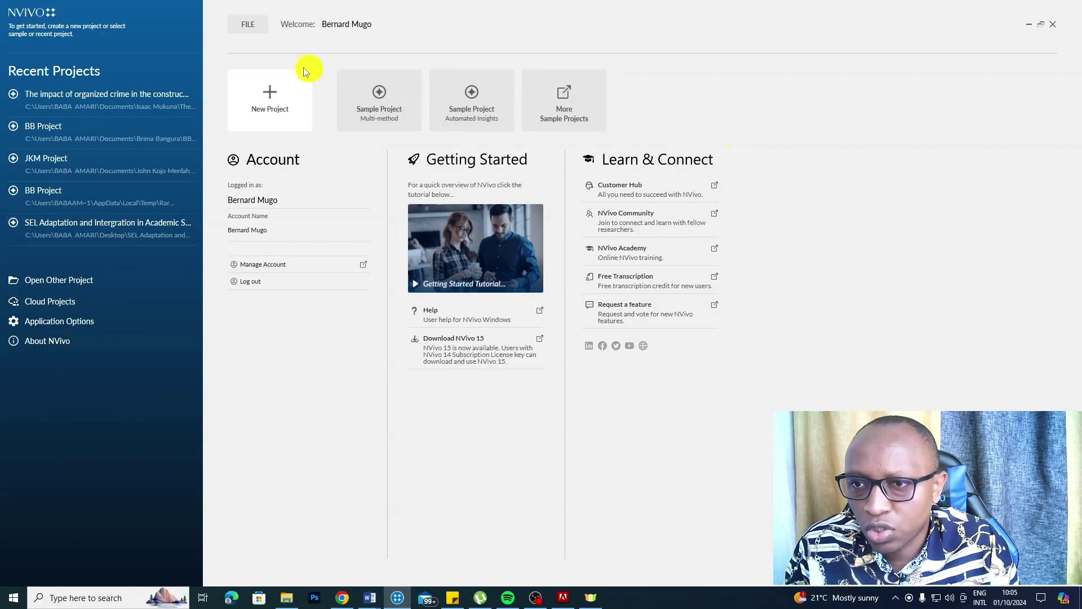
pyautogui.click(276, 97)
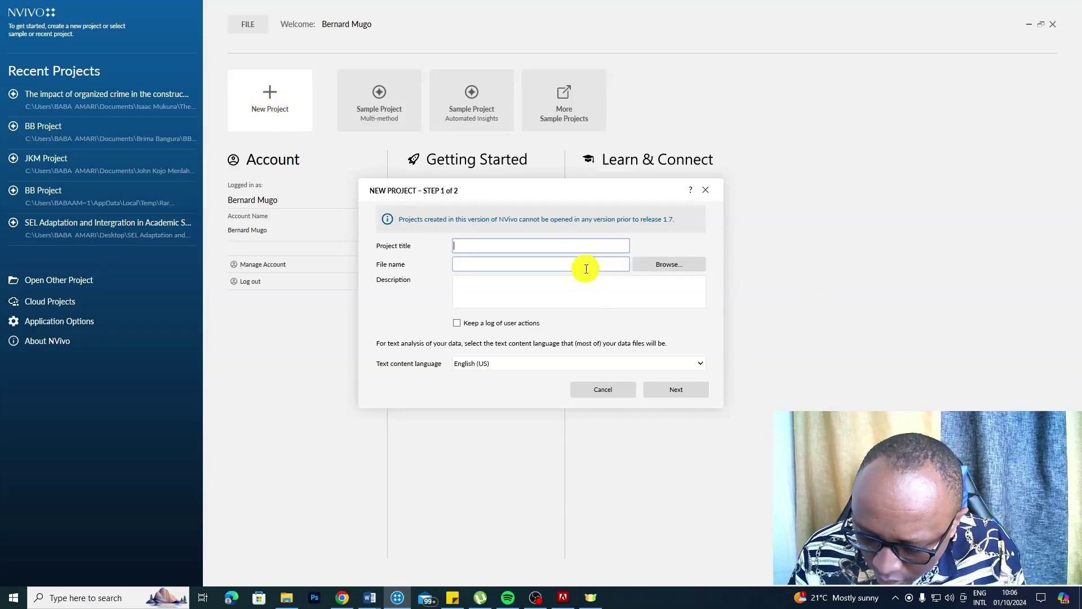
pyautogui.write('Qual')
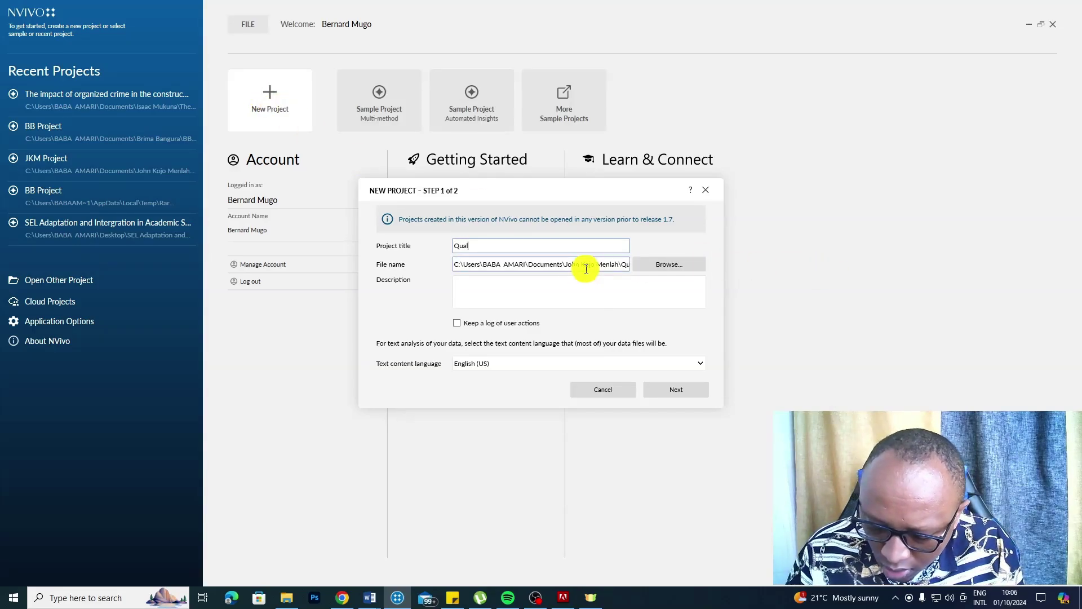
pyautogui.write('itative')
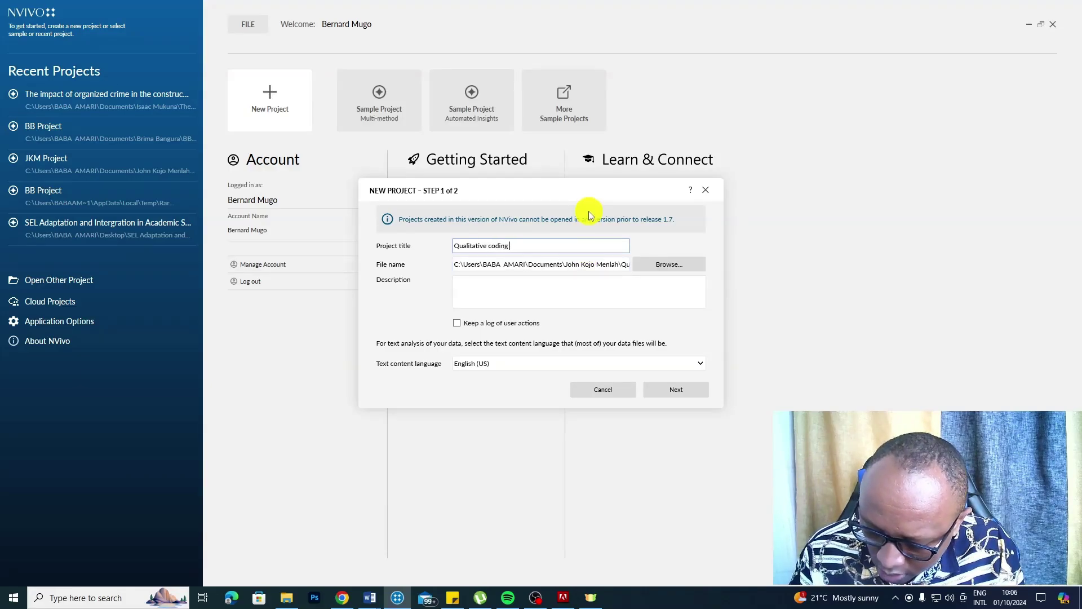
pyautogui.write('coding example')
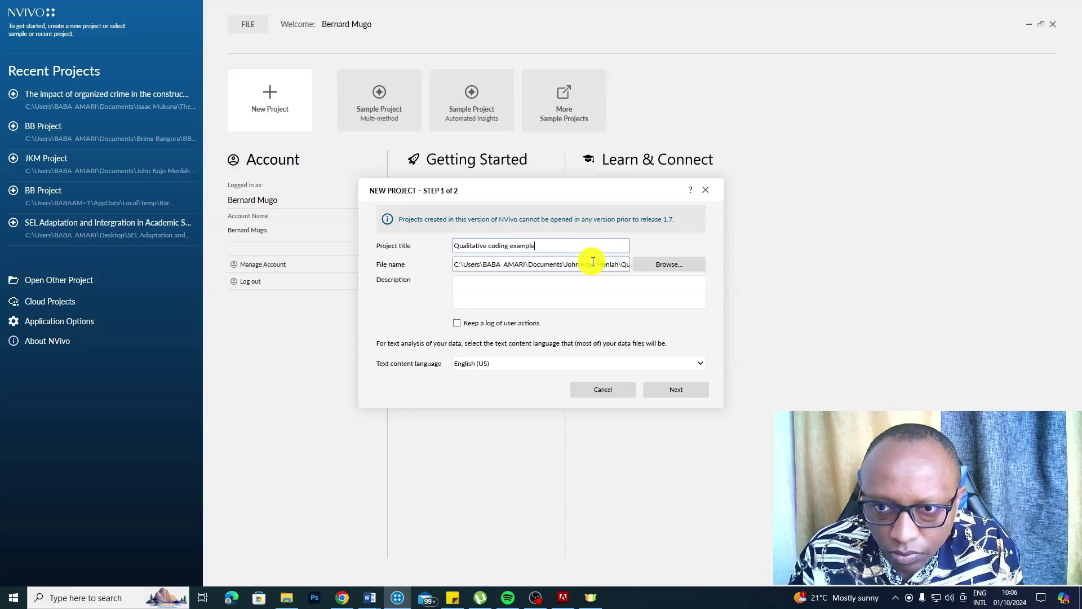
# Set the project file location to Desktop > Youtube > "Video 7 Qualitative coding using nvivo" and create the project with the default saving and recovery settings.
pyautogui.click(663, 268)
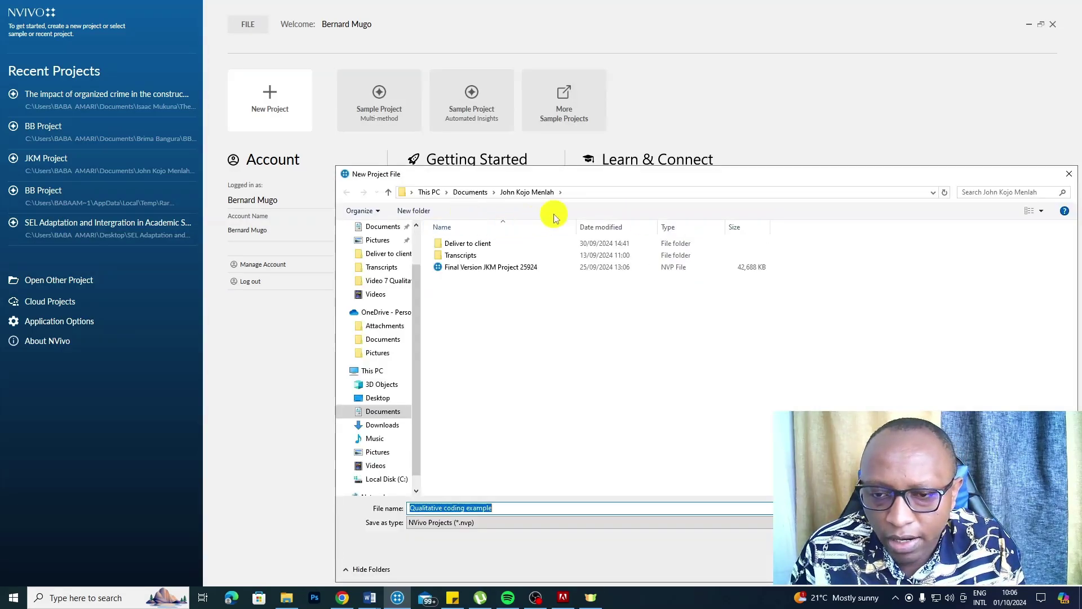
pyautogui.click(470, 190)
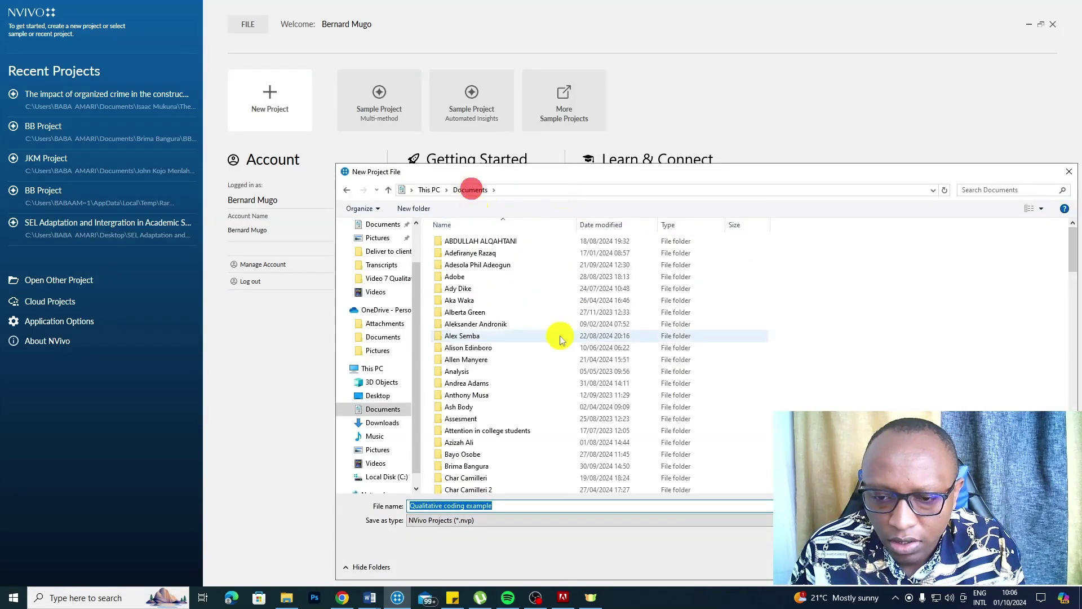
pyautogui.scroll(-15, 560, 347)
pyautogui.scroll(-10, 560, 354)
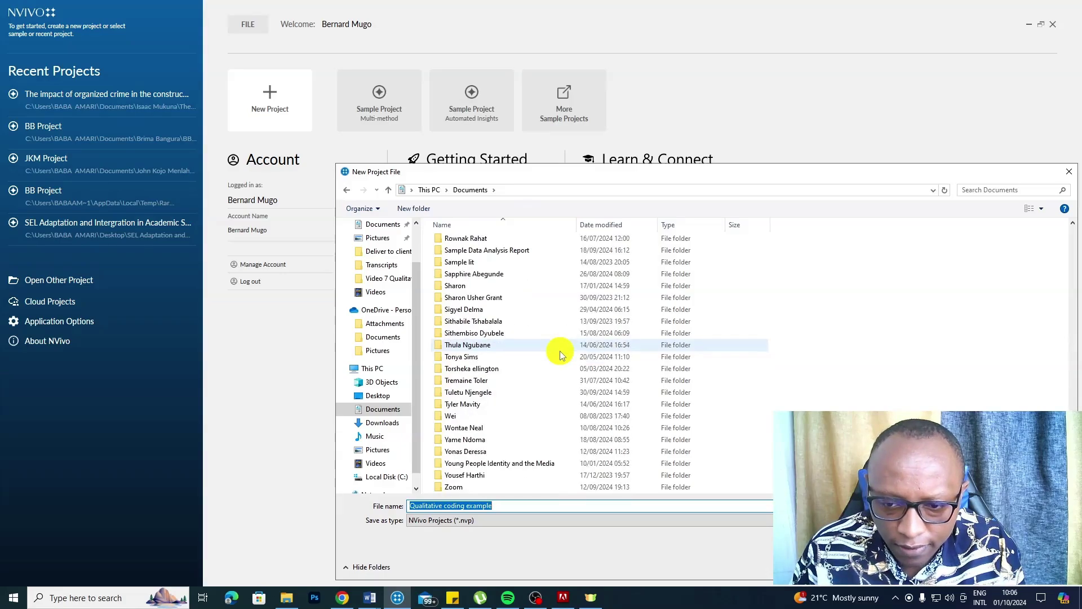
pyautogui.scroll(2, 419, 277)
pyautogui.click(377, 246)
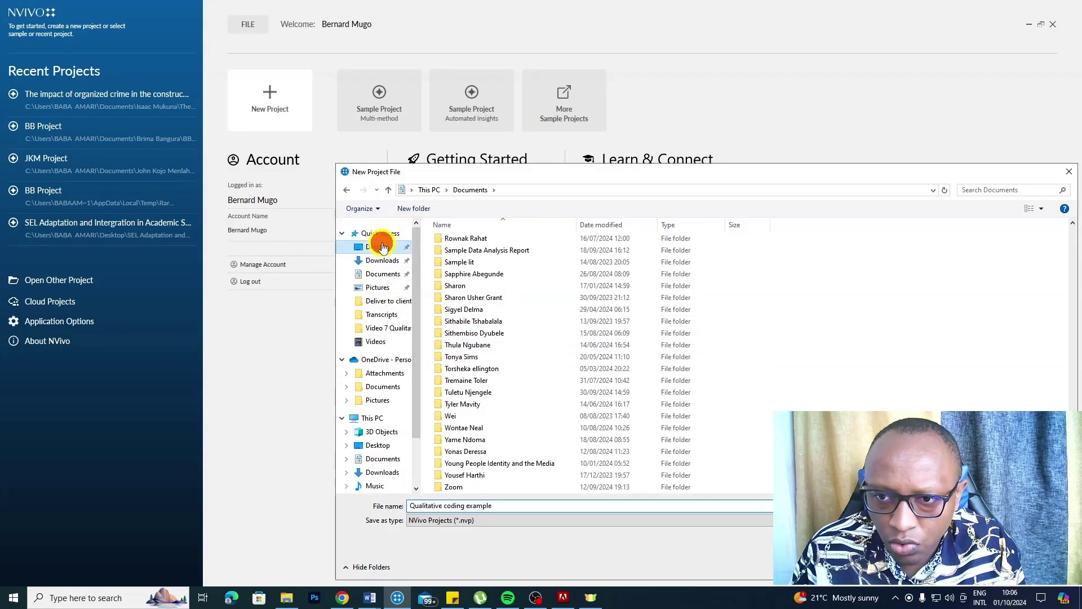
pyautogui.doubleClick(461, 466)
pyautogui.scroll(-3, 459, 447)
pyautogui.doubleClick(461, 446)
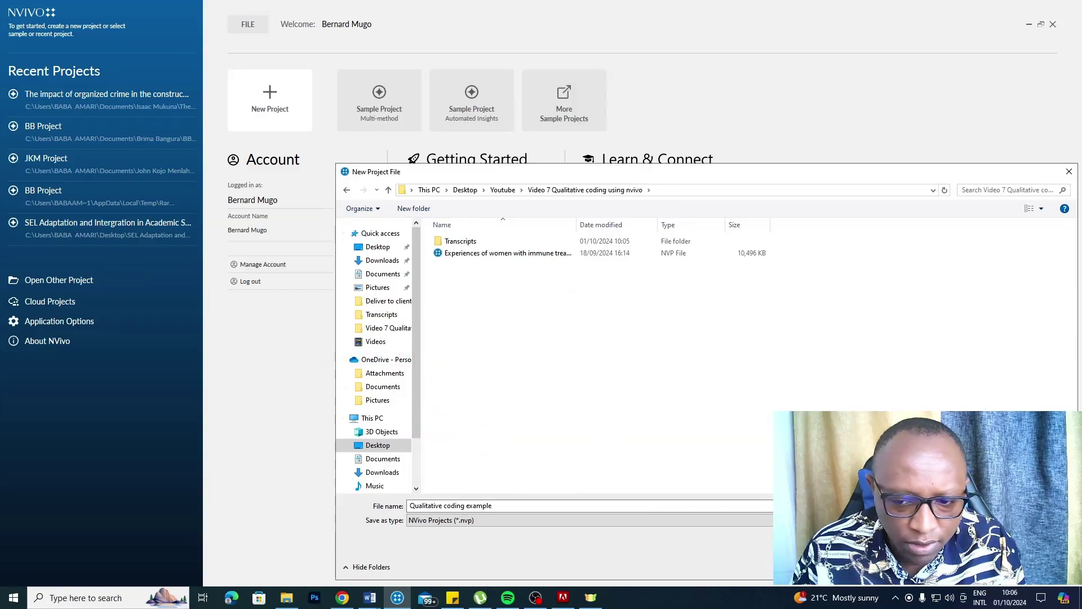
pyautogui.press('Return')
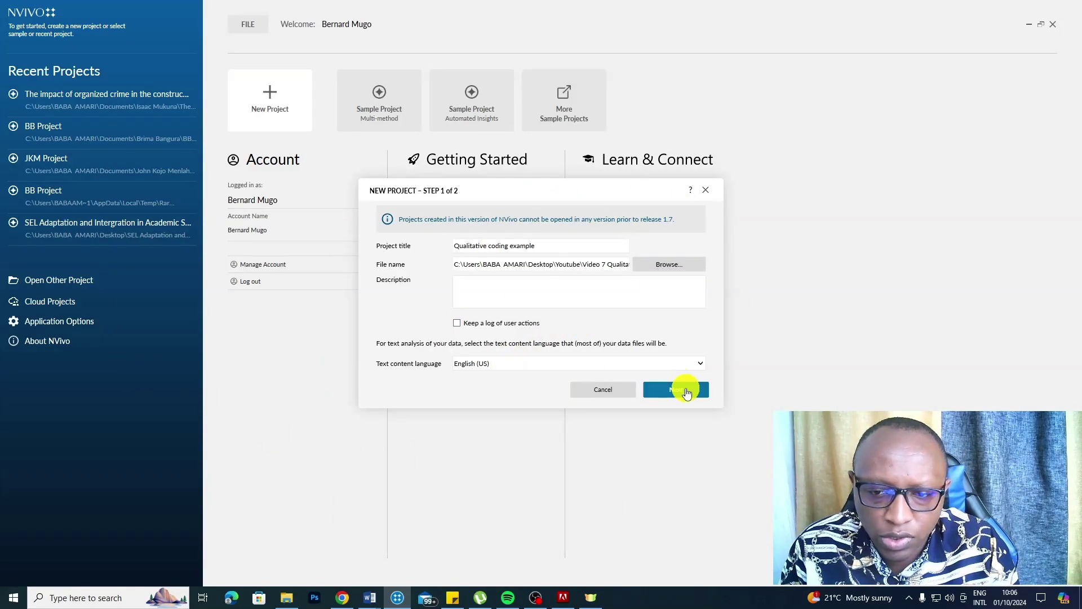
pyautogui.click(686, 392)
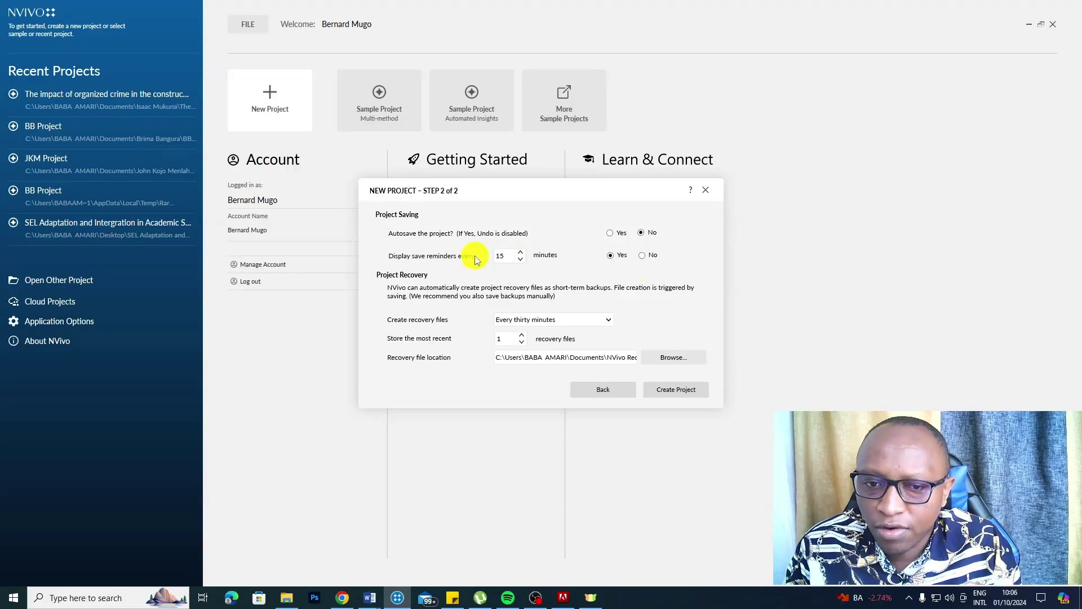
pyautogui.click(685, 395)
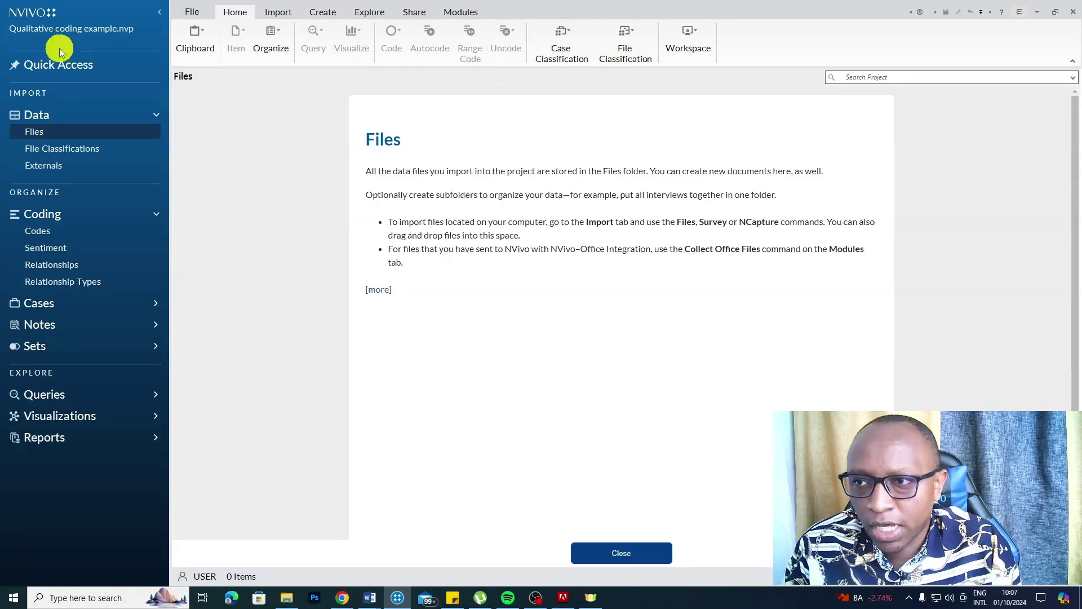
# View the project's Codes area, return to Files and dismiss the Files introduction.
pyautogui.click(35, 131)
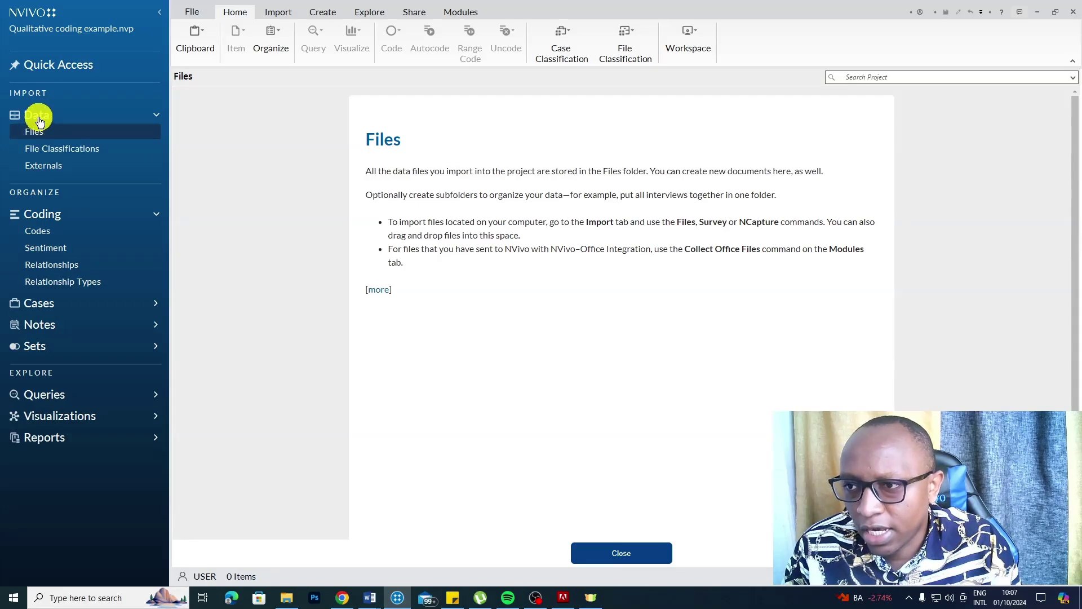
pyautogui.click(37, 231)
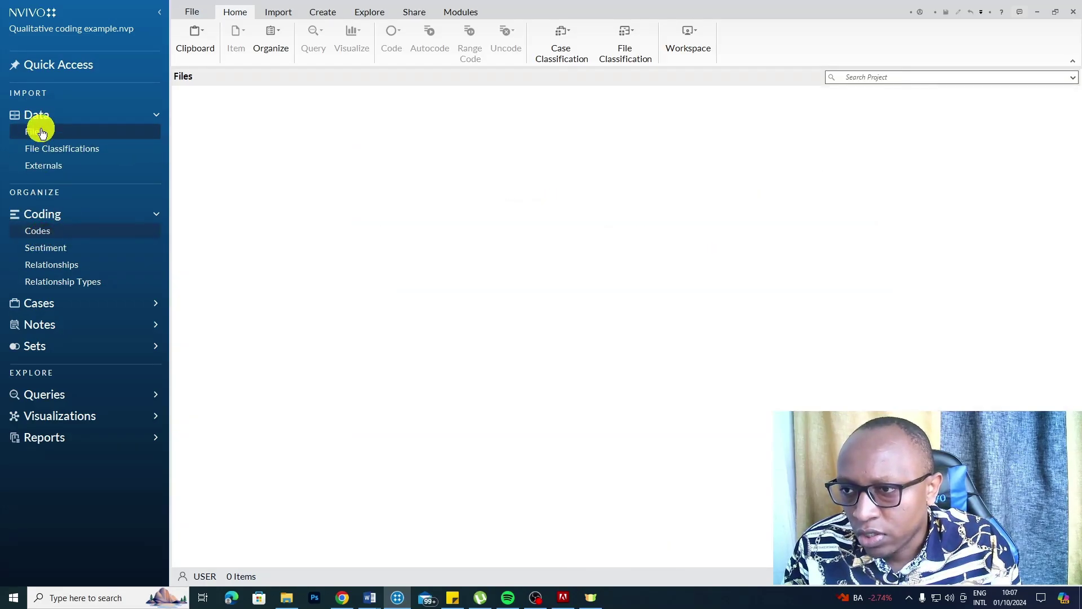
pyautogui.click(42, 138)
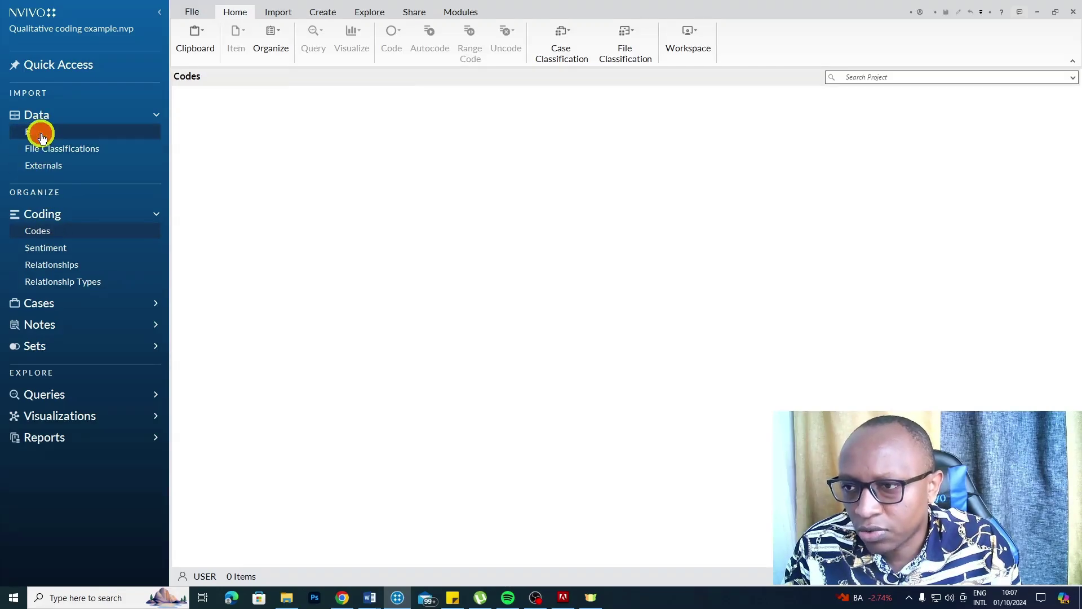
pyautogui.click(606, 546)
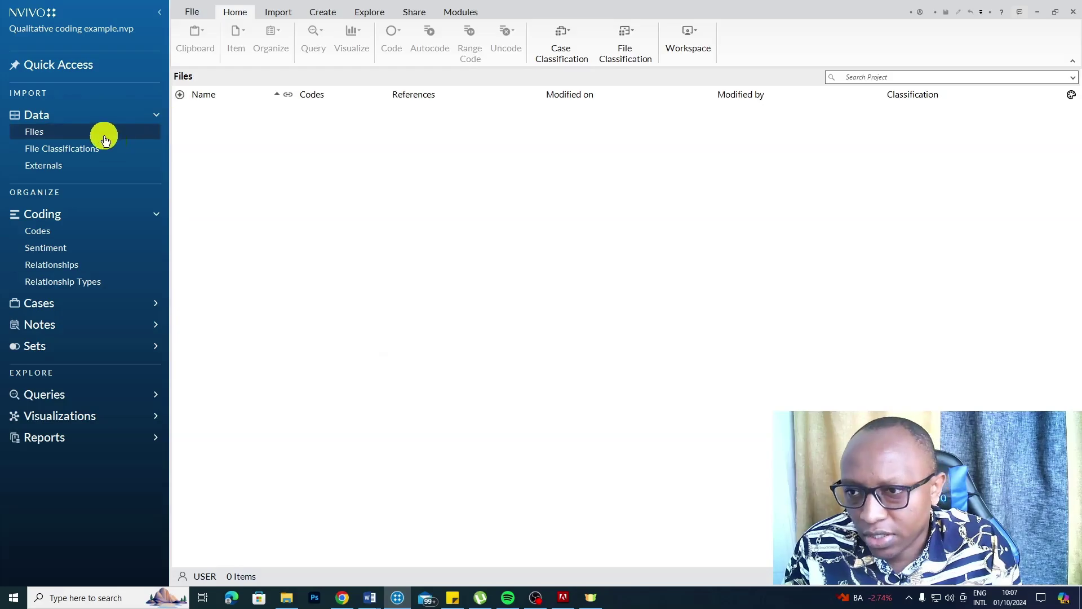
# Try to import the Participant 2 transcript from the Transcripts folder into the project's Files.
pyautogui.click(291, 602)
pyautogui.click(177, 66)
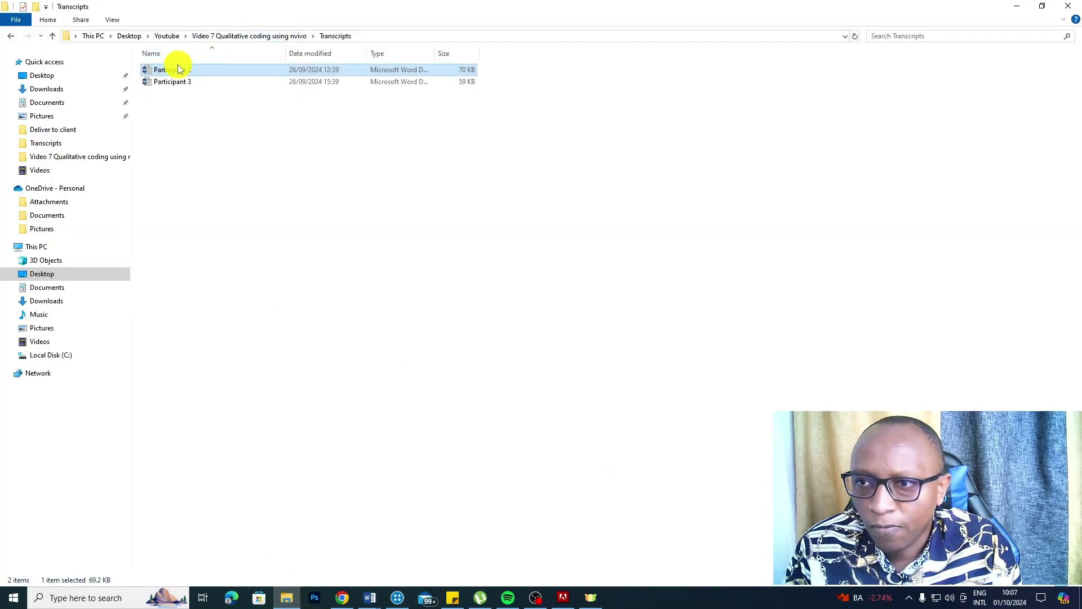
pyautogui.moveTo(178, 72); pyautogui.dragTo(56, 128)
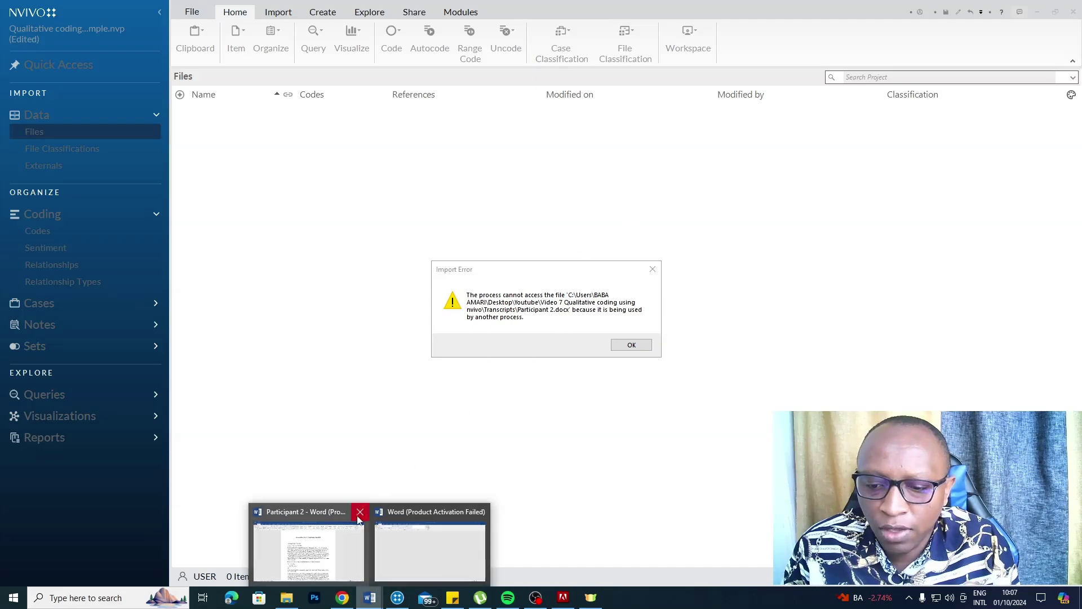
# Close the Participant 2 document and Word, dismissing the open dialogs.
pyautogui.click(374, 511)
pyautogui.click(420, 514)
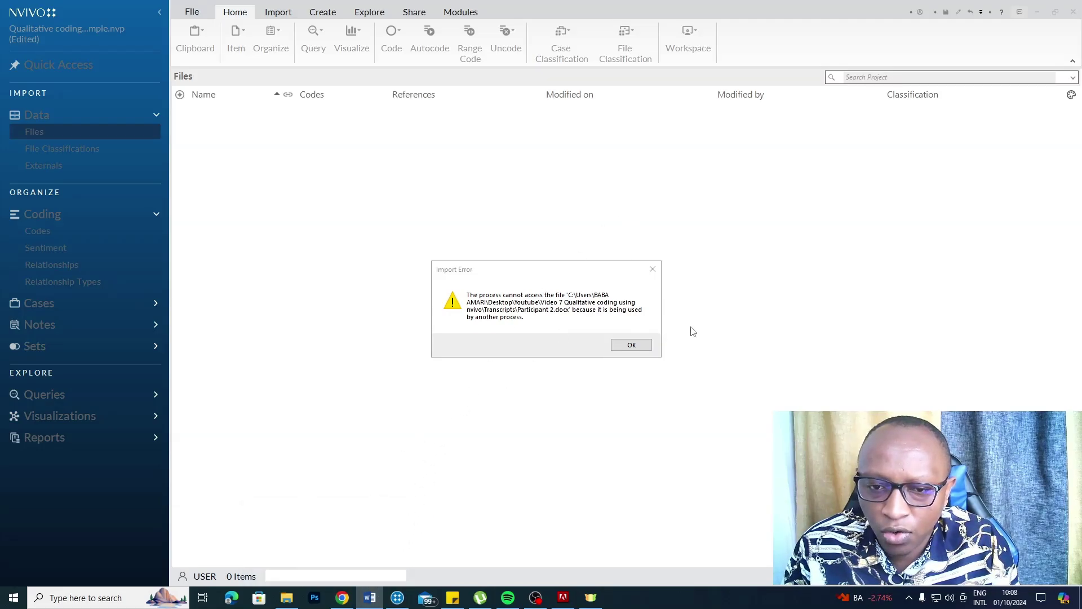
pyautogui.click(489, 419)
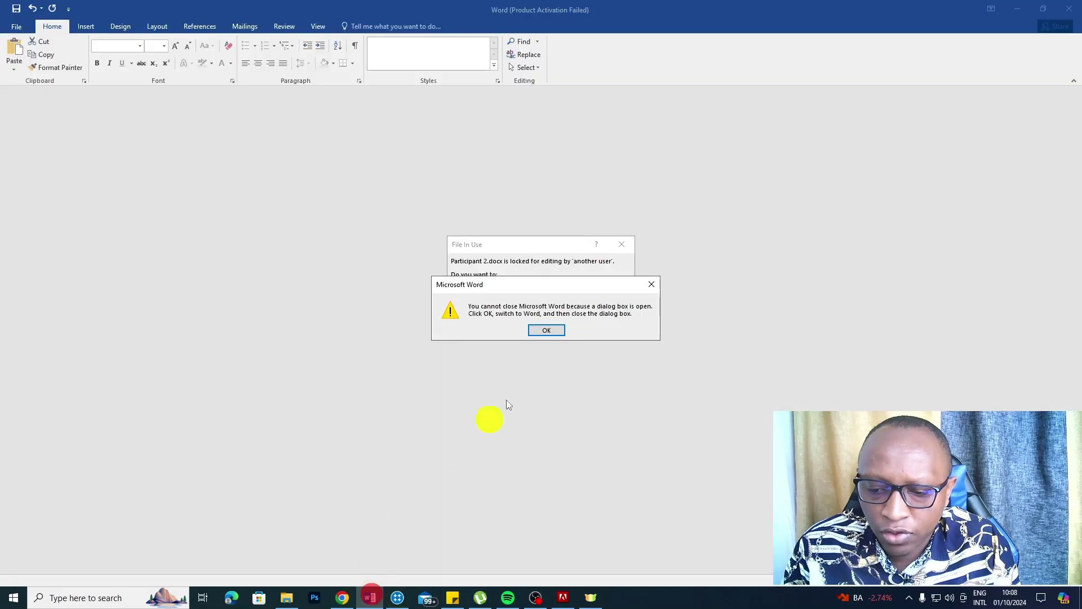
pyautogui.click(652, 285)
pyautogui.click(622, 245)
pyautogui.click(671, 171)
# Import the Participant 2 document from the Transcripts folder into the project's Files list.
pyautogui.click(278, 601)
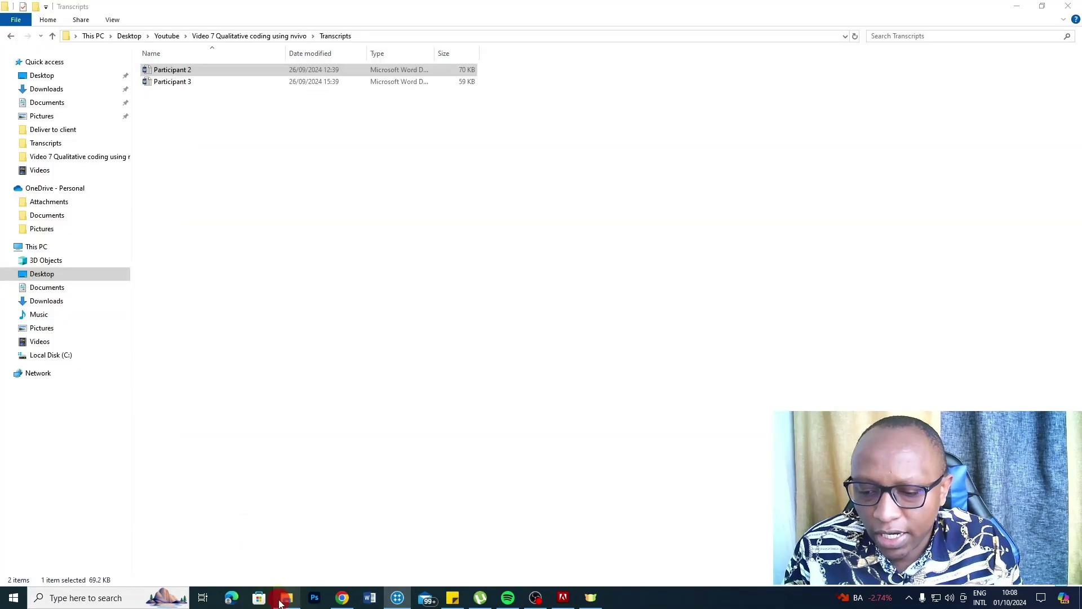
pyautogui.click(160, 68)
pyautogui.moveTo(168, 76); pyautogui.dragTo(282, 145)
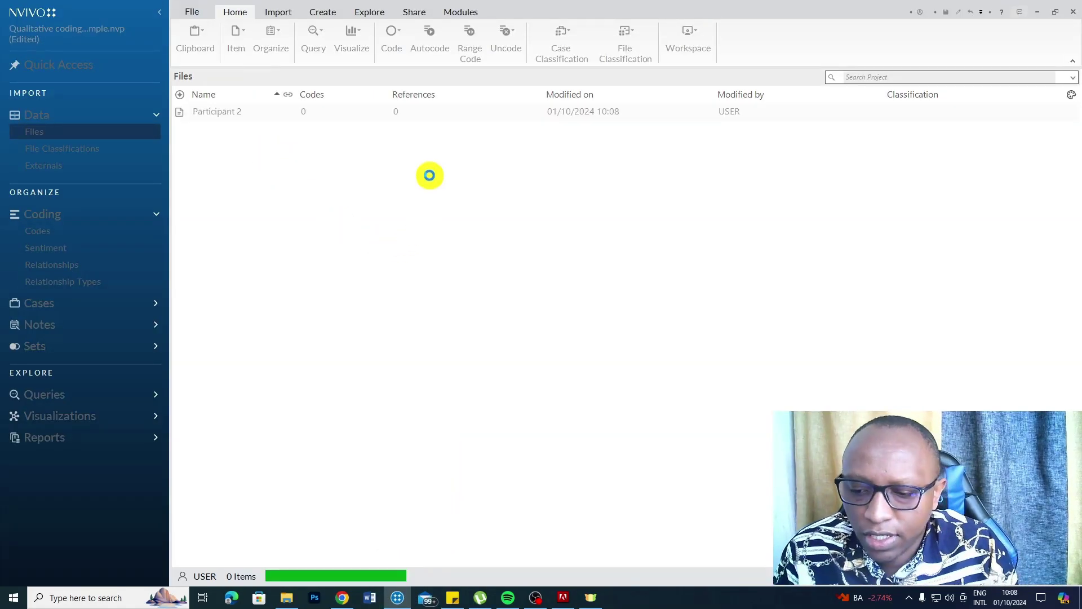
pyautogui.click(612, 393)
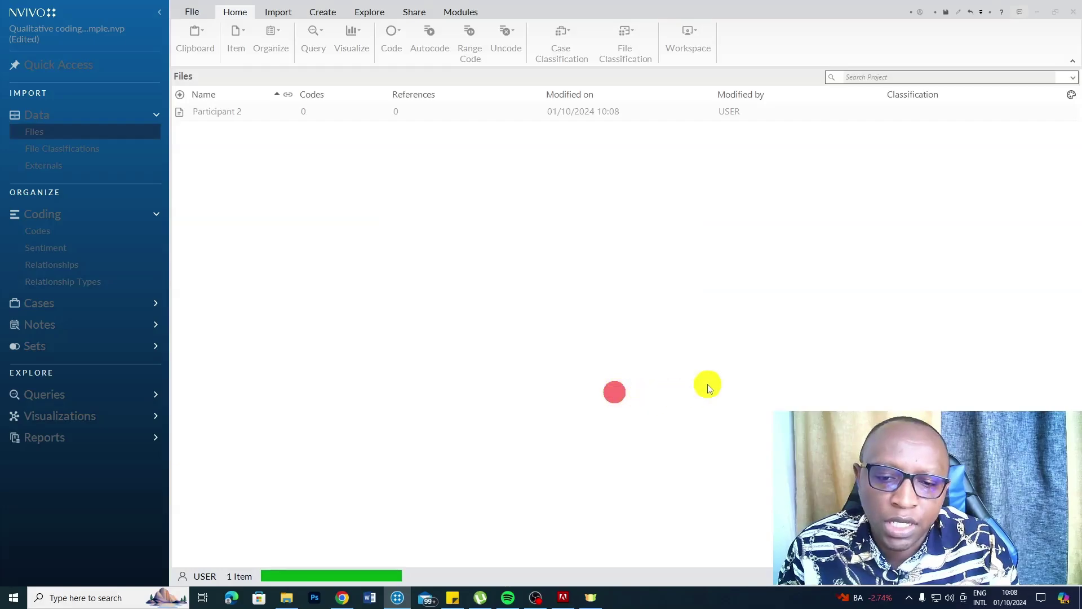
pyautogui.click(282, 12)
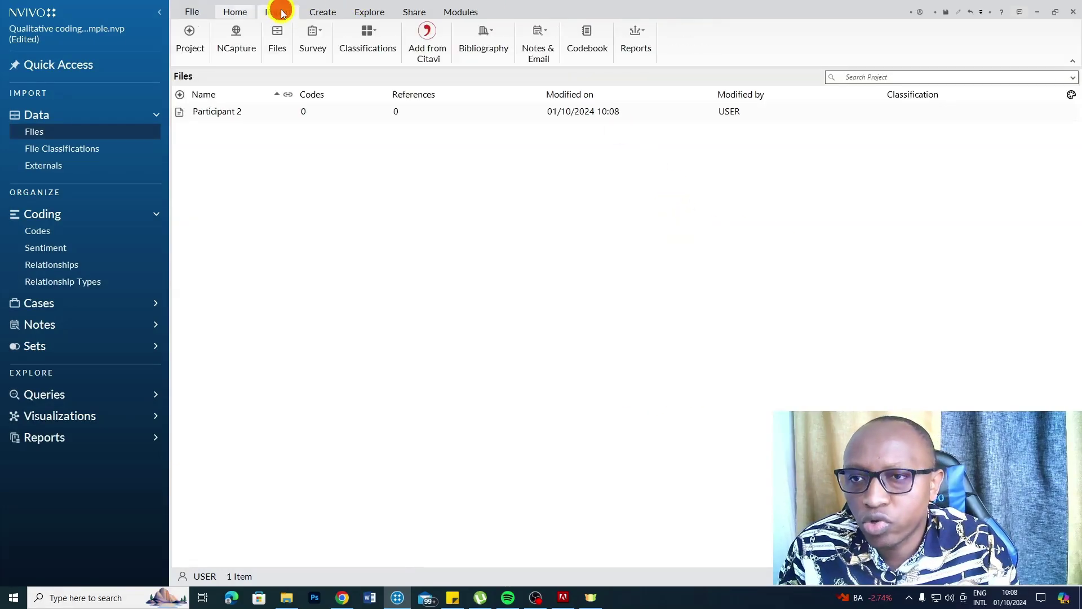
pyautogui.click(278, 40)
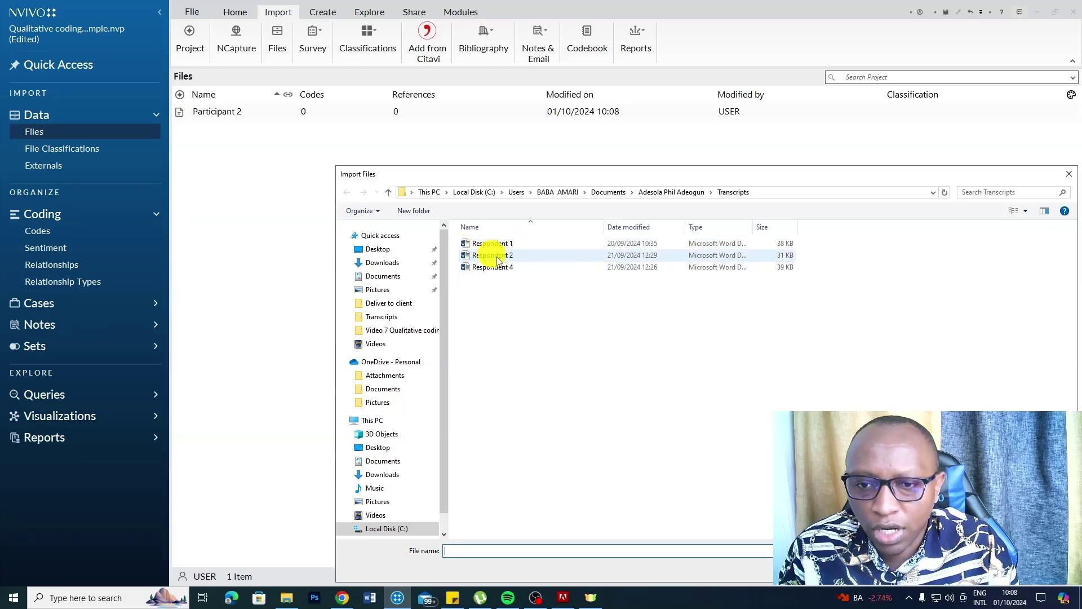
pyautogui.click(1069, 174)
pyautogui.click(661, 217)
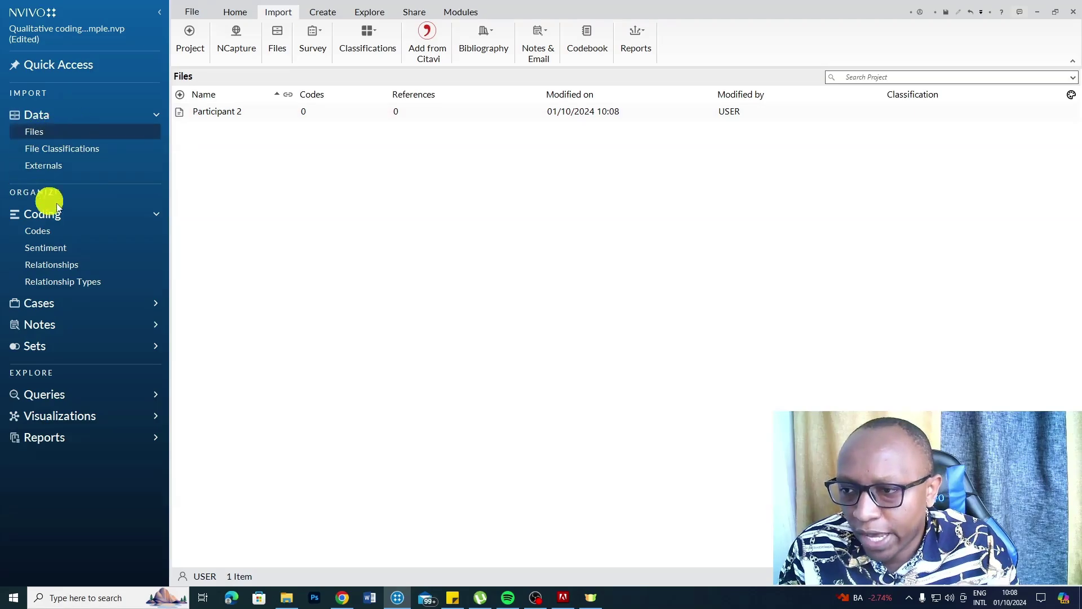
# Open the Participant 2 transcript and display the Codes area beside it, dismissing the Codes introduction.
pyautogui.click(239, 113)
pyautogui.doubleClick(238, 111)
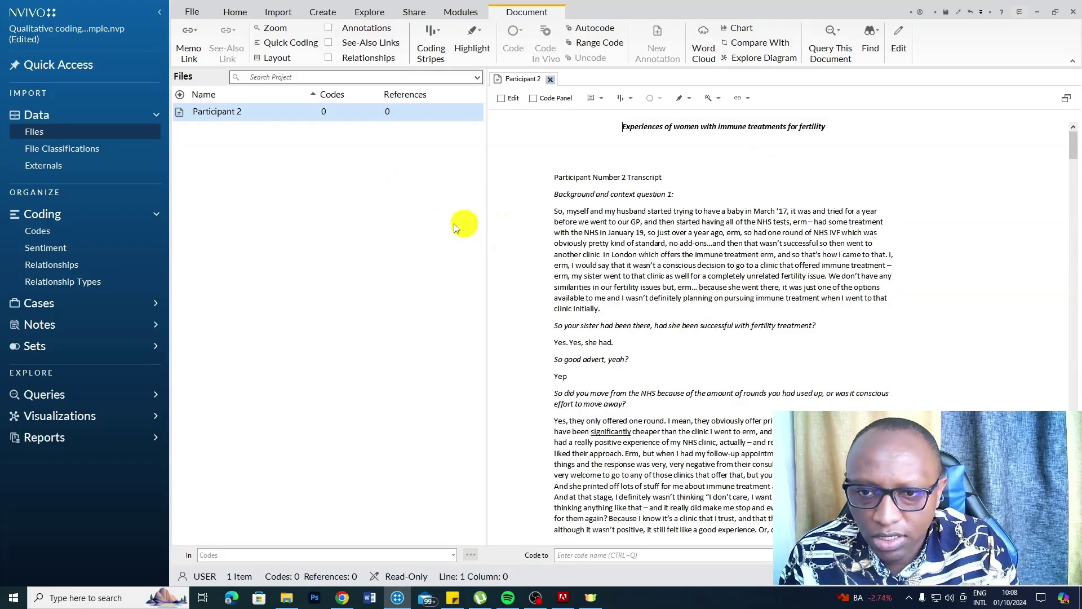
pyautogui.click(58, 237)
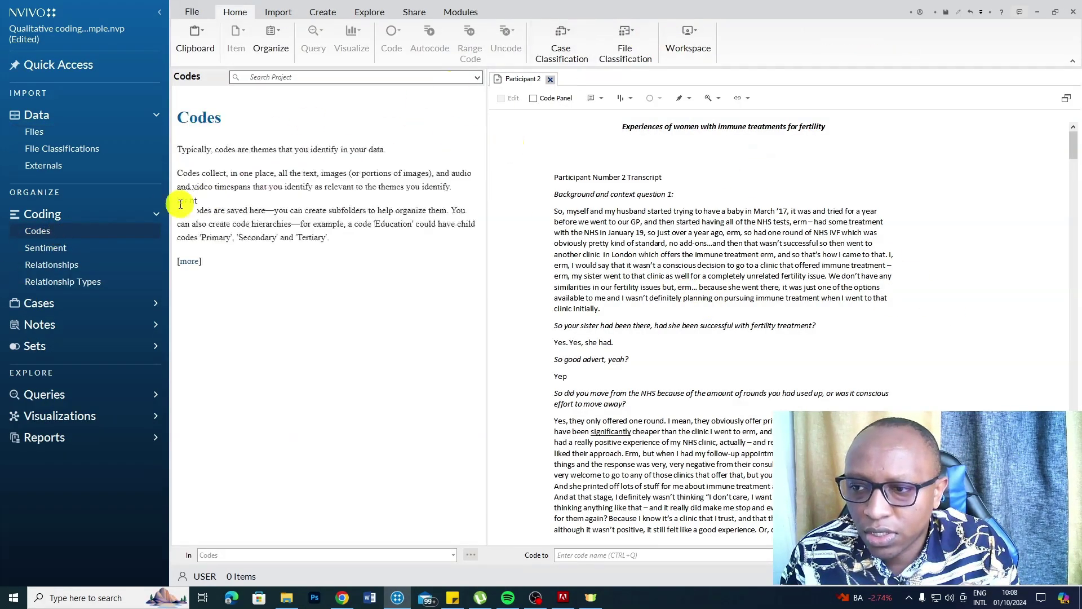
pyautogui.click(335, 532)
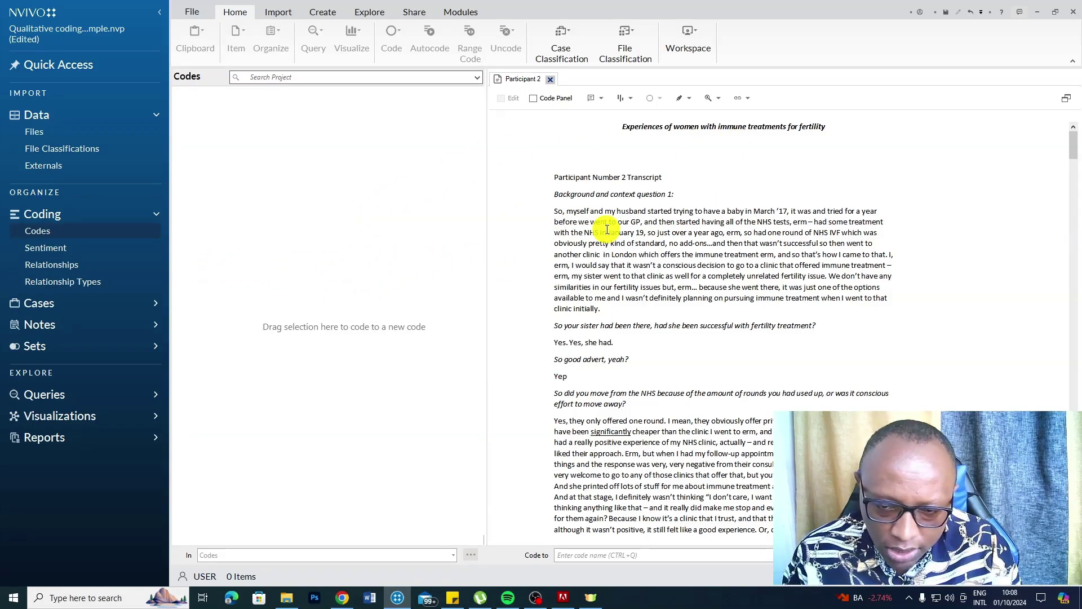
# Create a folder named "Initial codes" under Codes and open it, dismissing the introduction.
pyautogui.rightClick(55, 228)
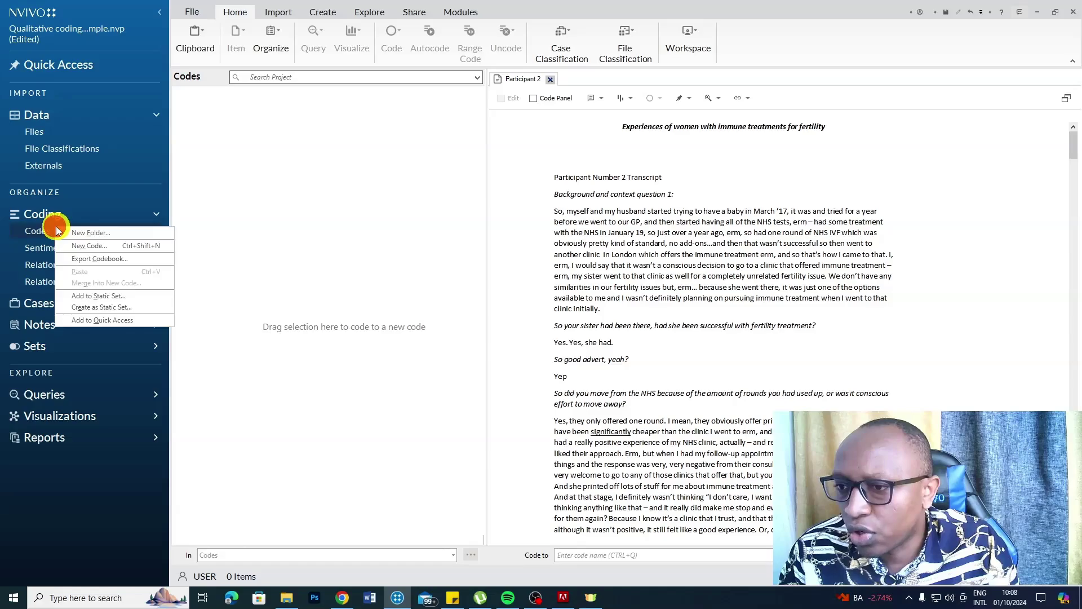
pyautogui.click(103, 233)
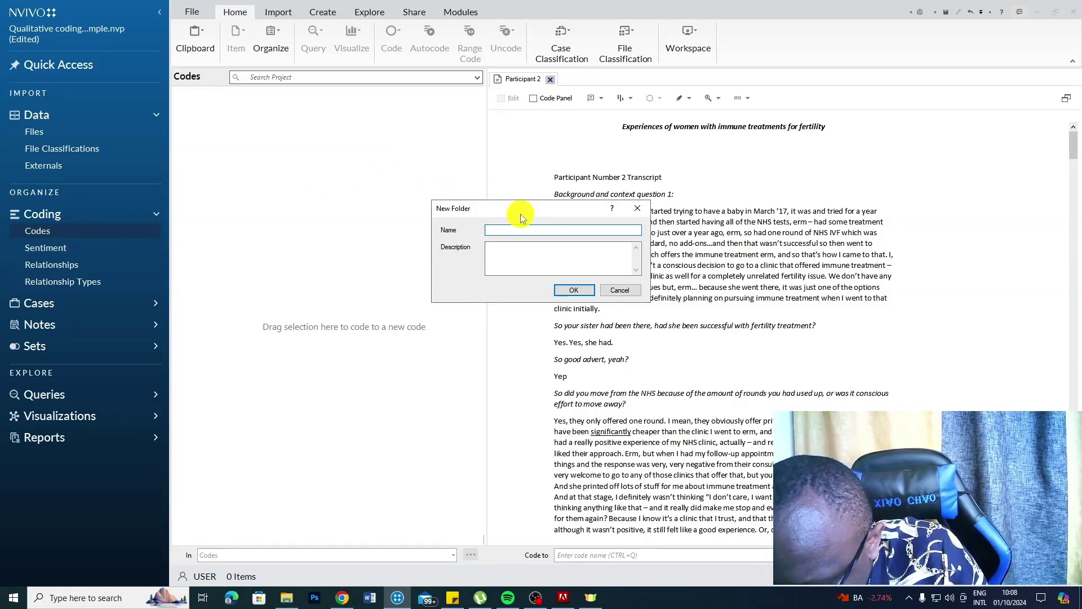
pyautogui.write('Initial codes')
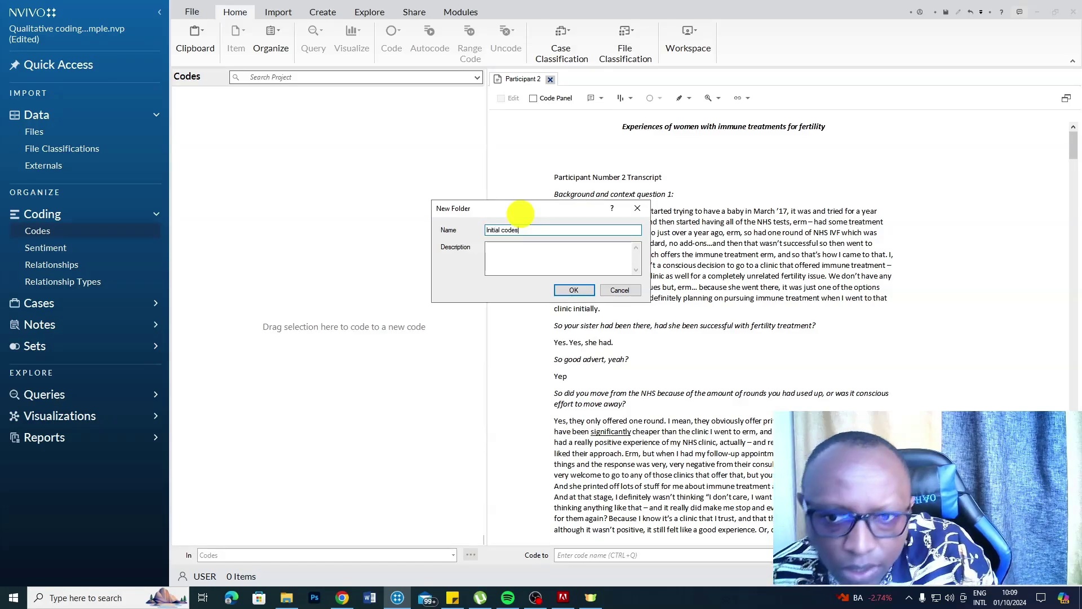
pyautogui.press('Return')
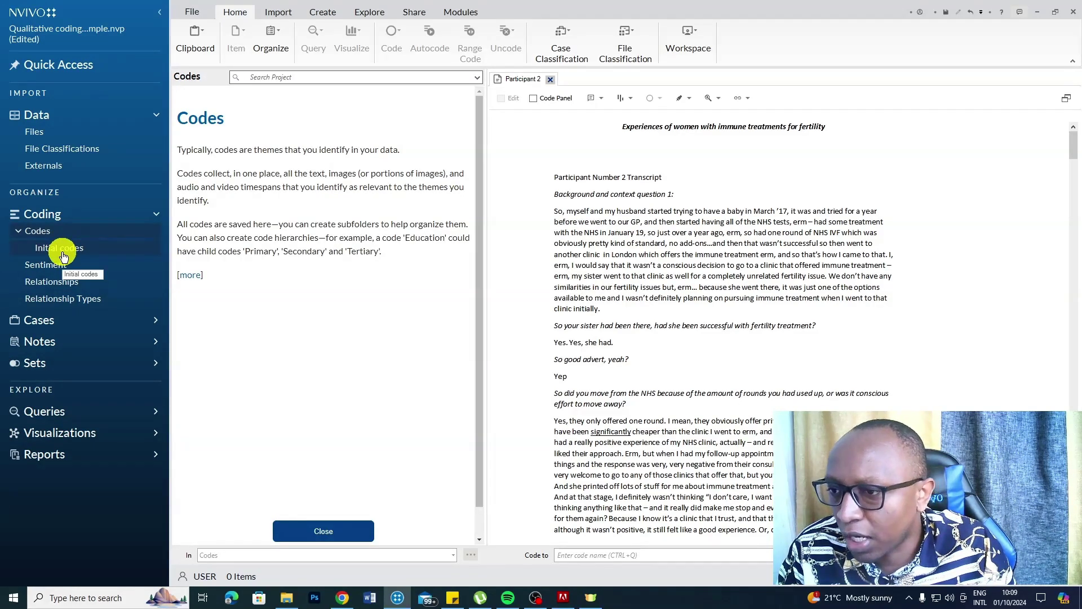
pyautogui.click(62, 252)
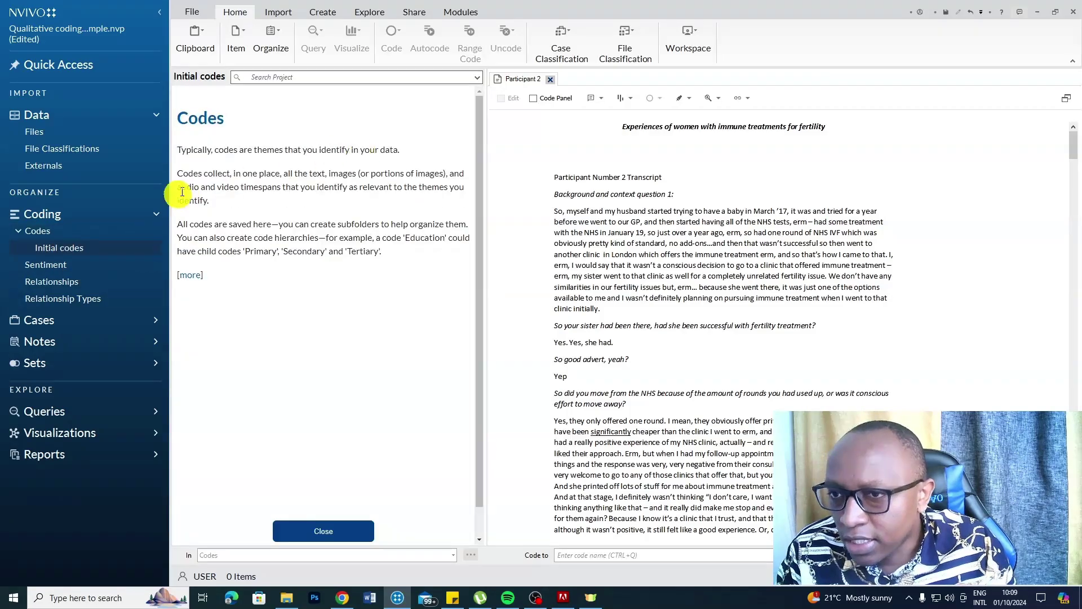
pyautogui.click(319, 528)
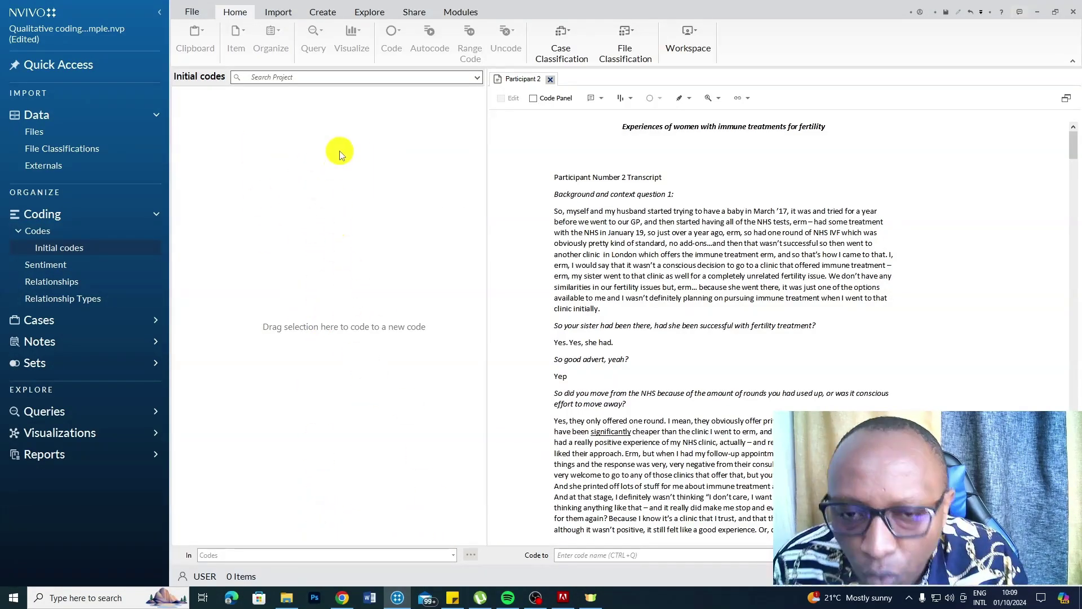
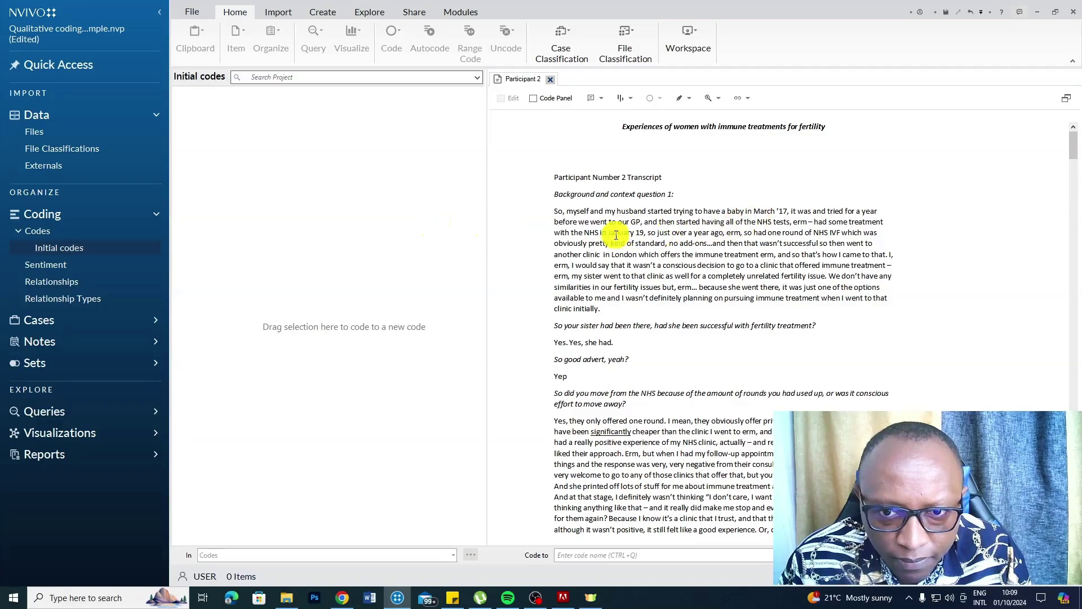
# Code the first line of the background answer to a new code "Try to conceive naturally for a year with no sucess" in Initial codes.
pyautogui.moveTo(879, 210); pyautogui.dragTo(554, 212)
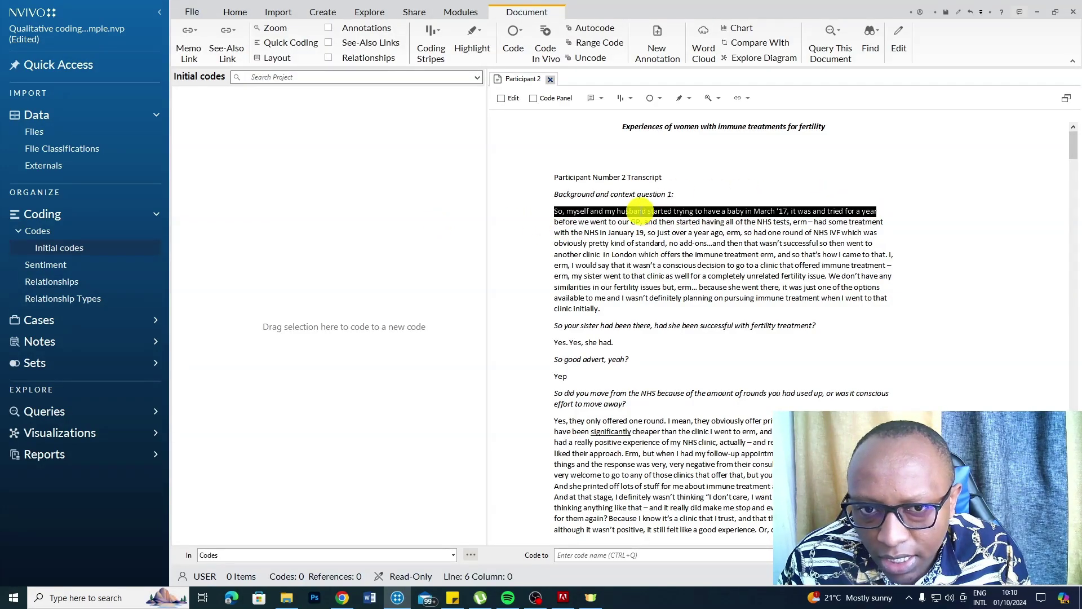
pyautogui.moveTo(639, 211); pyautogui.dragTo(369, 259)
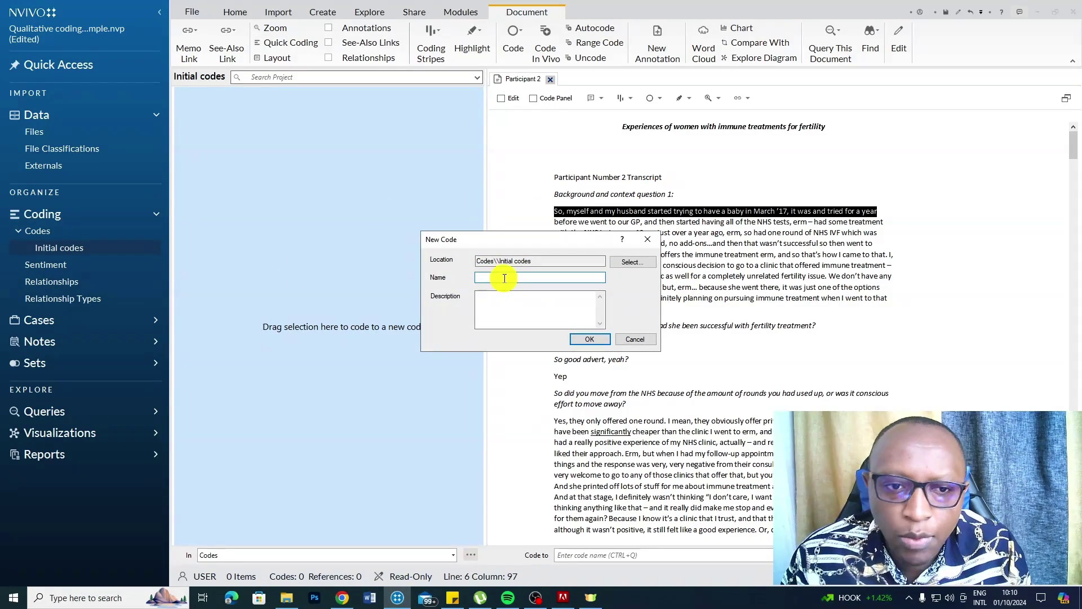
pyautogui.write('Try to conceive naturally')
pyautogui.click(558, 274)
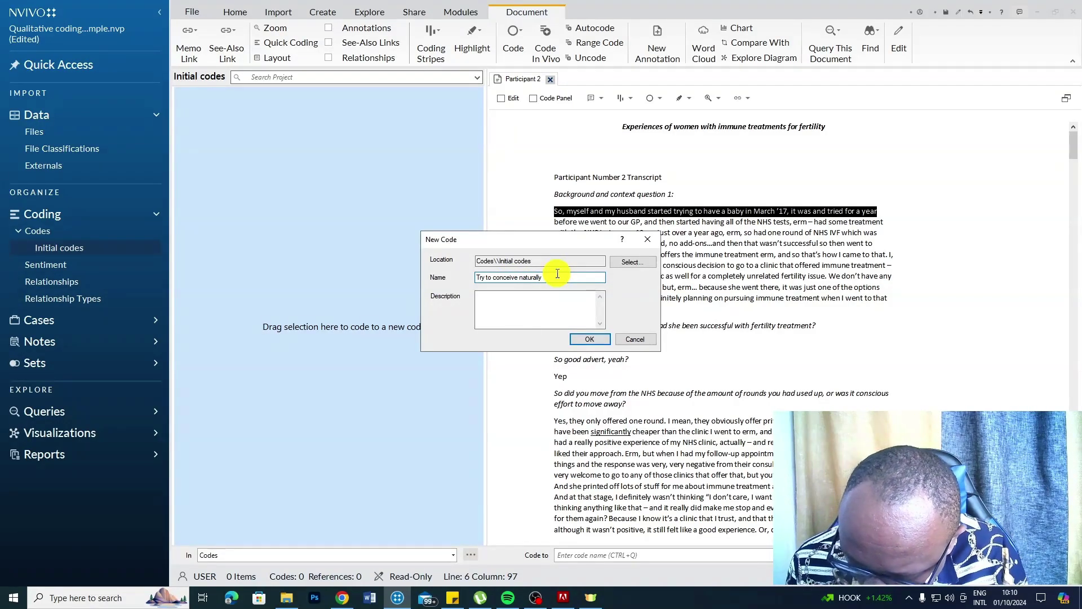
pyautogui.write('for a year with no')
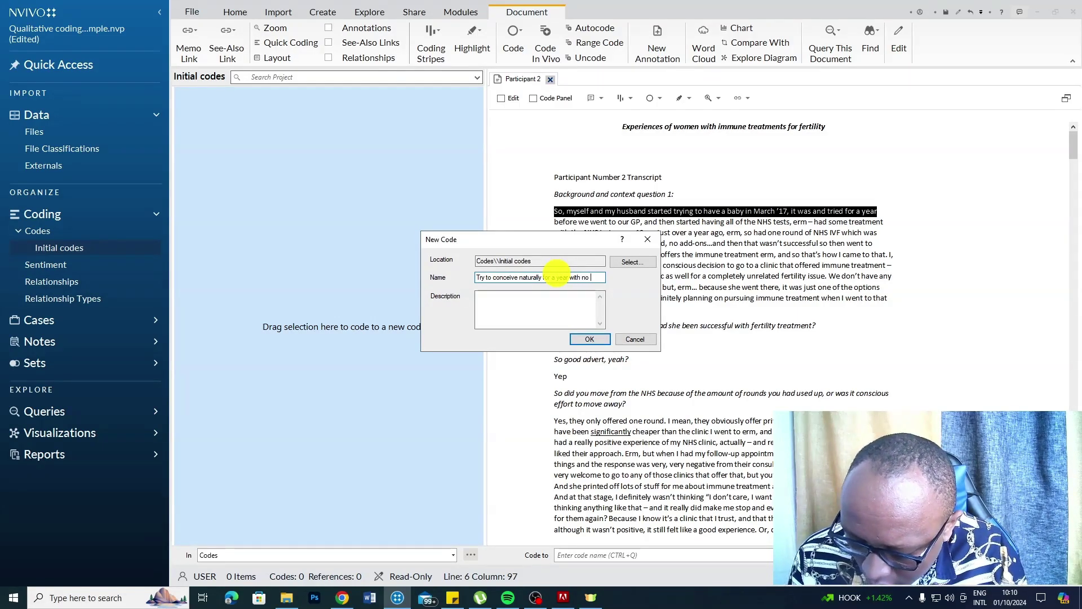
pyautogui.write('ess')
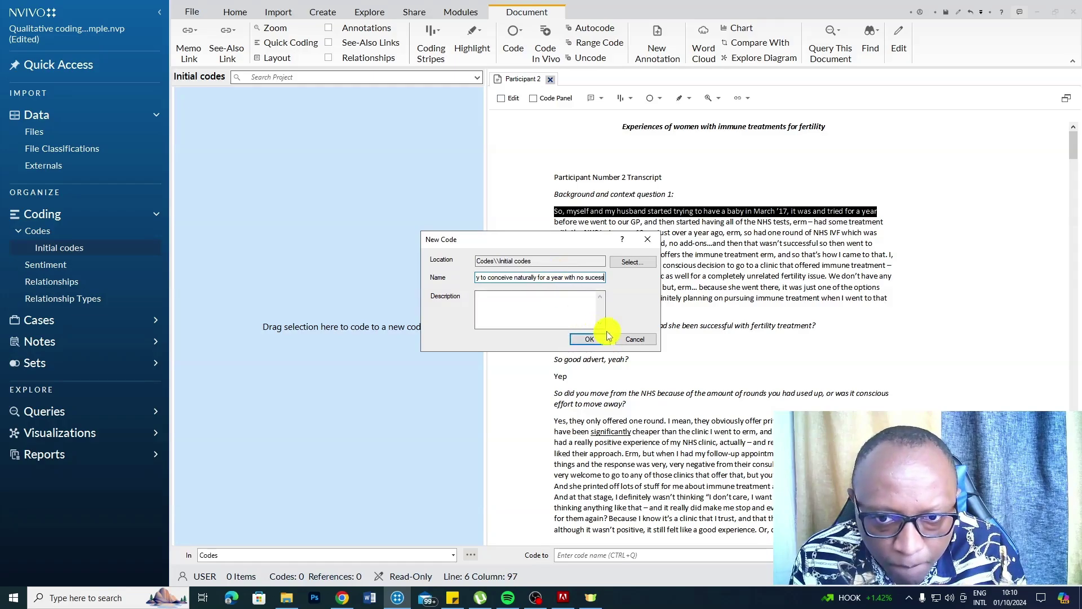
pyautogui.click(589, 339)
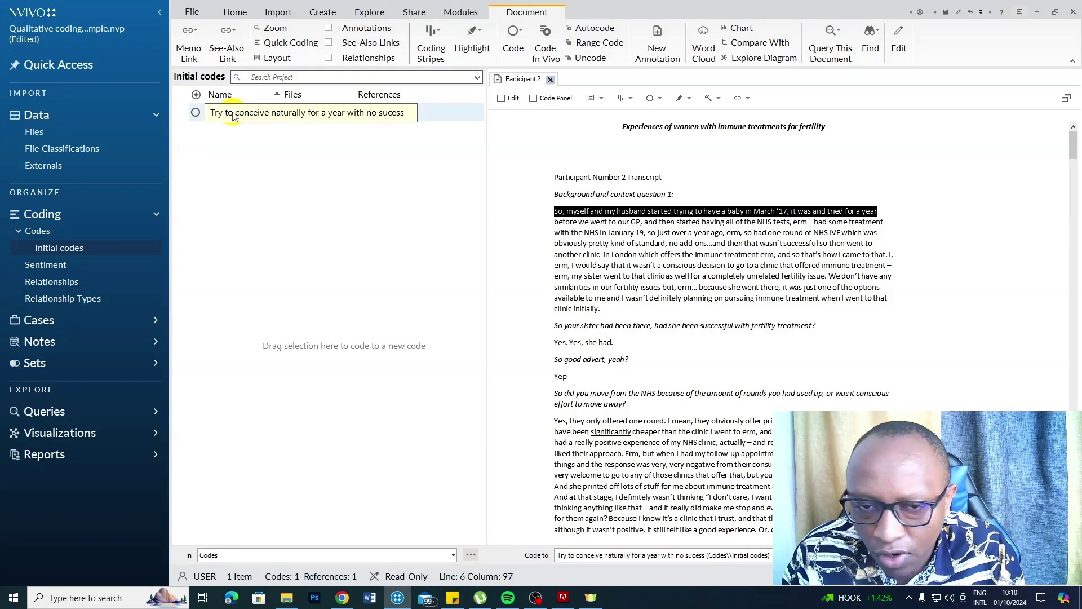
# Code the answer's opening through "our GP," to a new code "Tried to conceive naturally for ayear before seeking medical help".
pyautogui.click(545, 227)
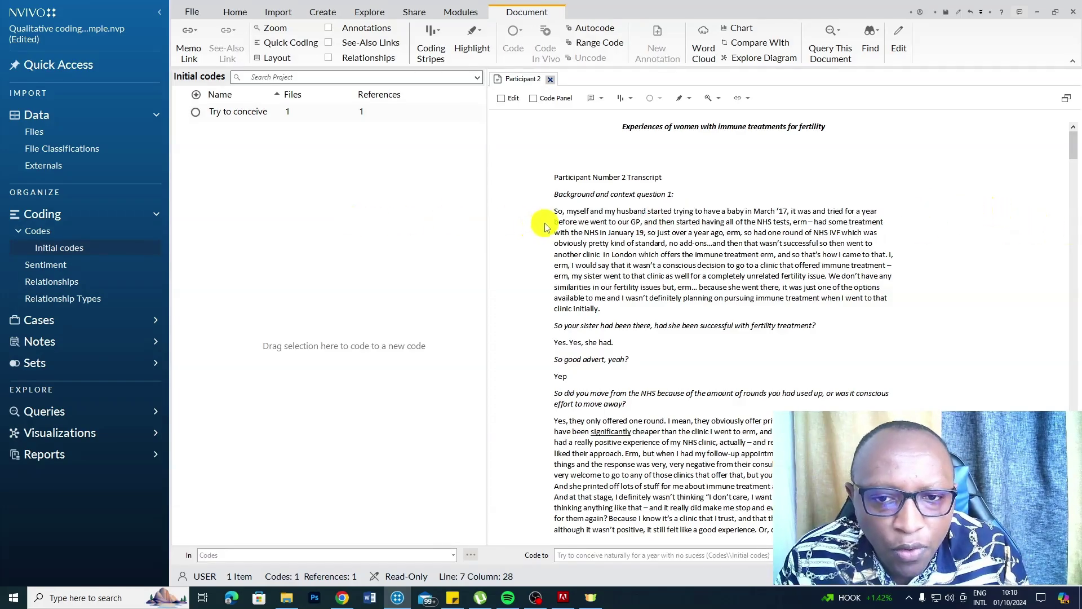
pyautogui.moveTo(555, 211); pyautogui.dragTo(648, 222)
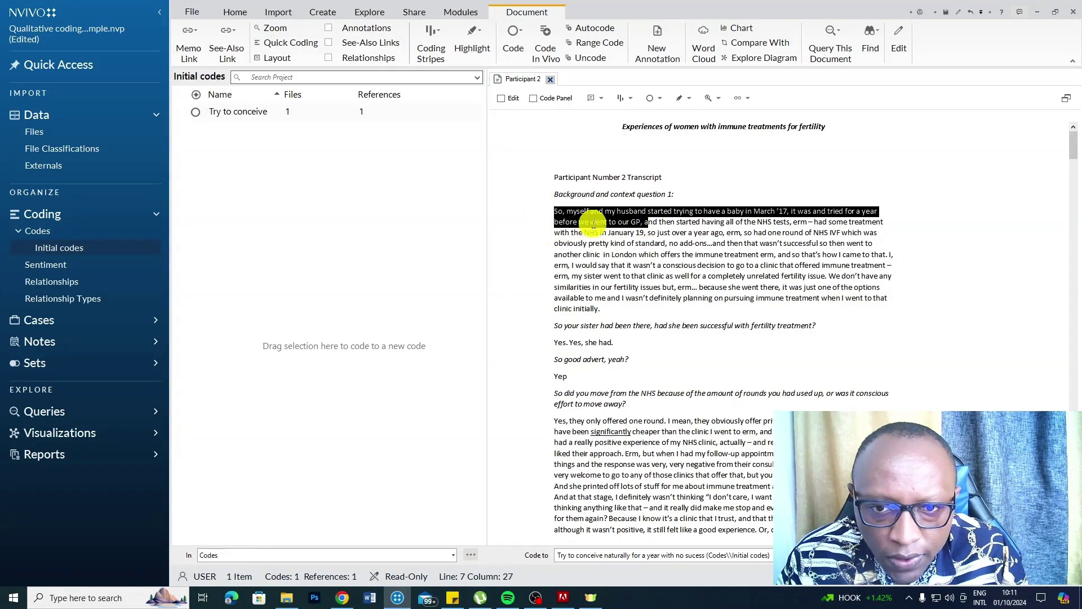
pyautogui.moveTo(587, 219); pyautogui.dragTo(259, 188)
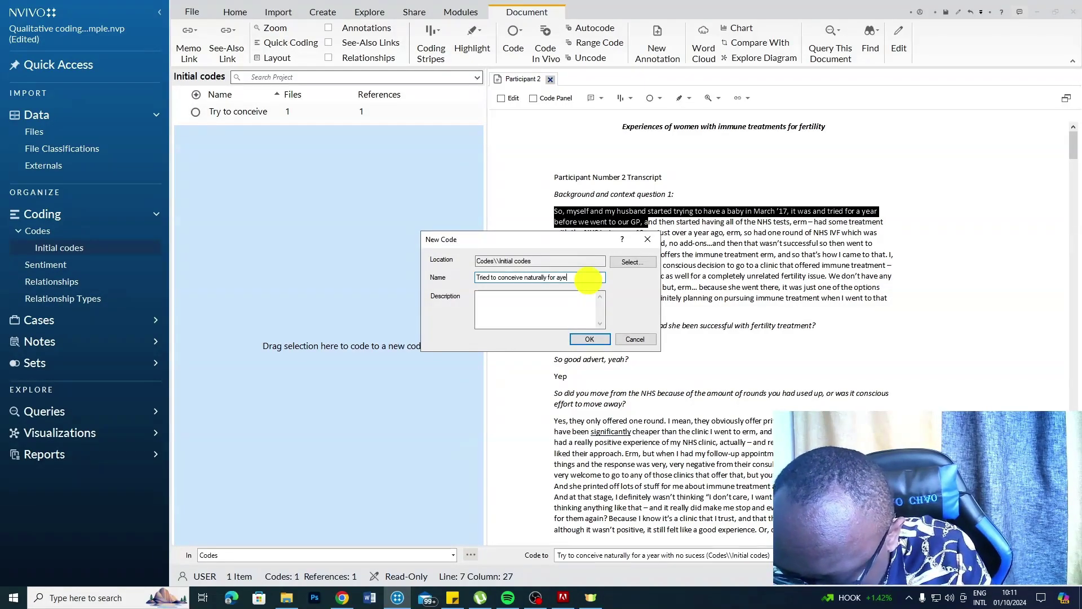
pyautogui.write('fore seeking')
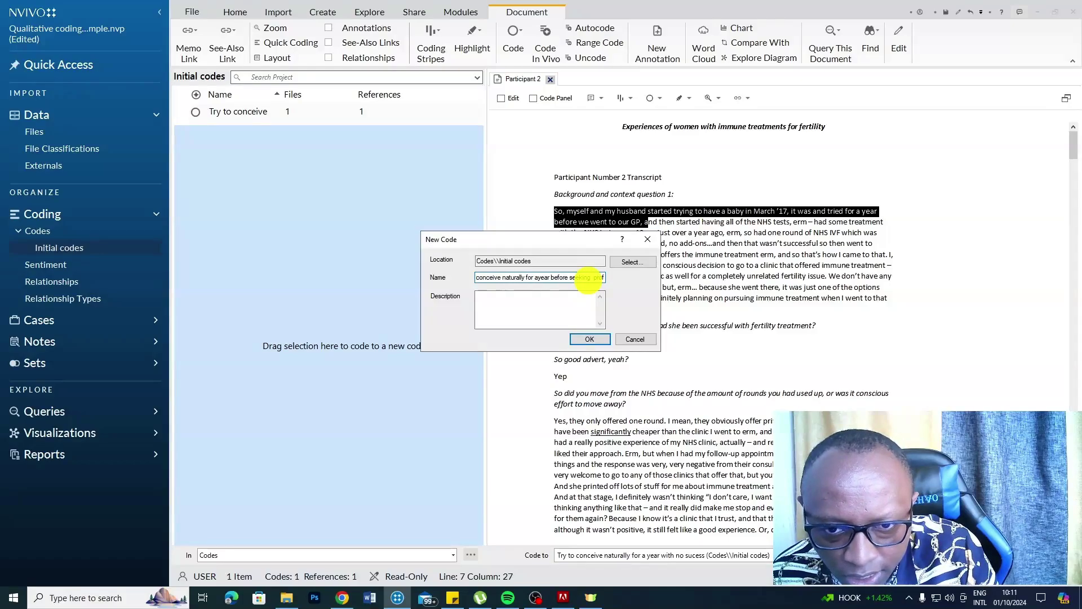
pyautogui.write(' n')
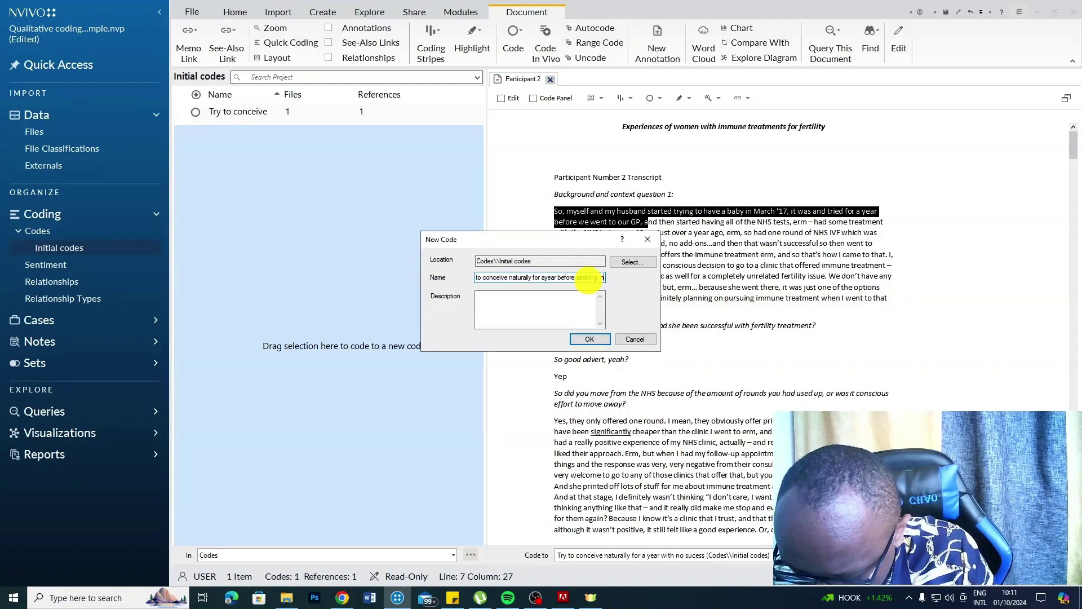
pyautogui.write('mmedia')
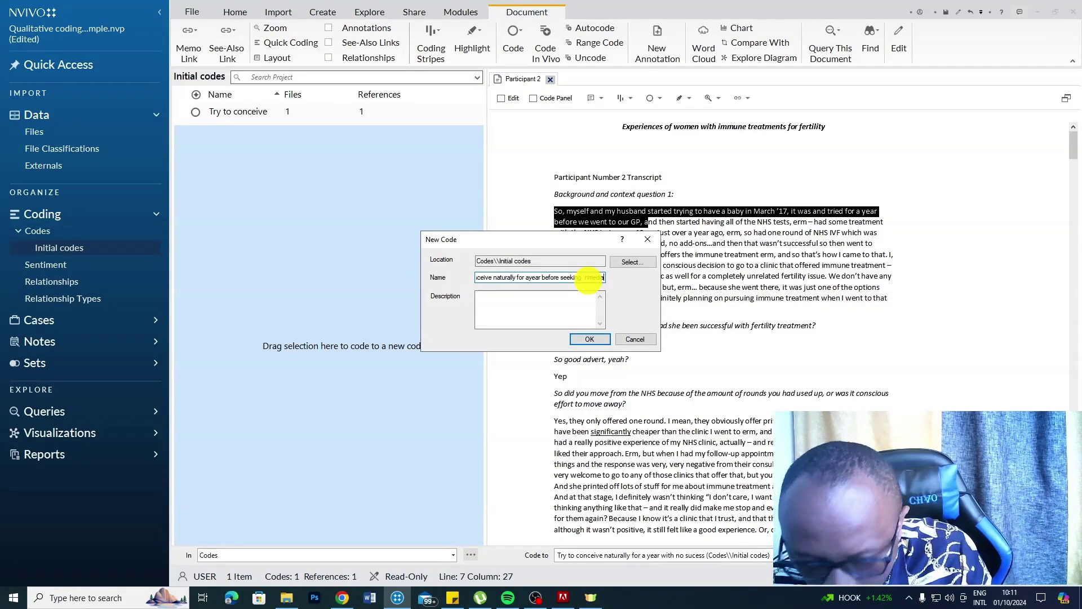
pyautogui.press('BackSpace')
pyautogui.press('BackSpace')
pyautogui.press('BackSpace')
pyautogui.press('BackSpace')
pyautogui.press('BackSpace')
pyautogui.press('BackSpace')
pyautogui.press('BackSpace')
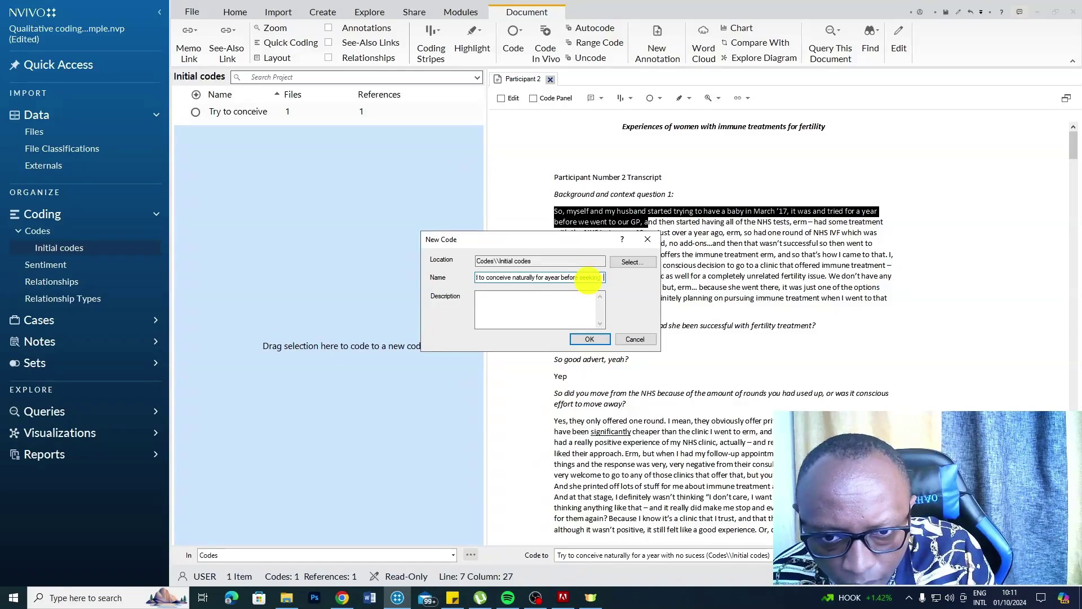
pyautogui.write('medical')
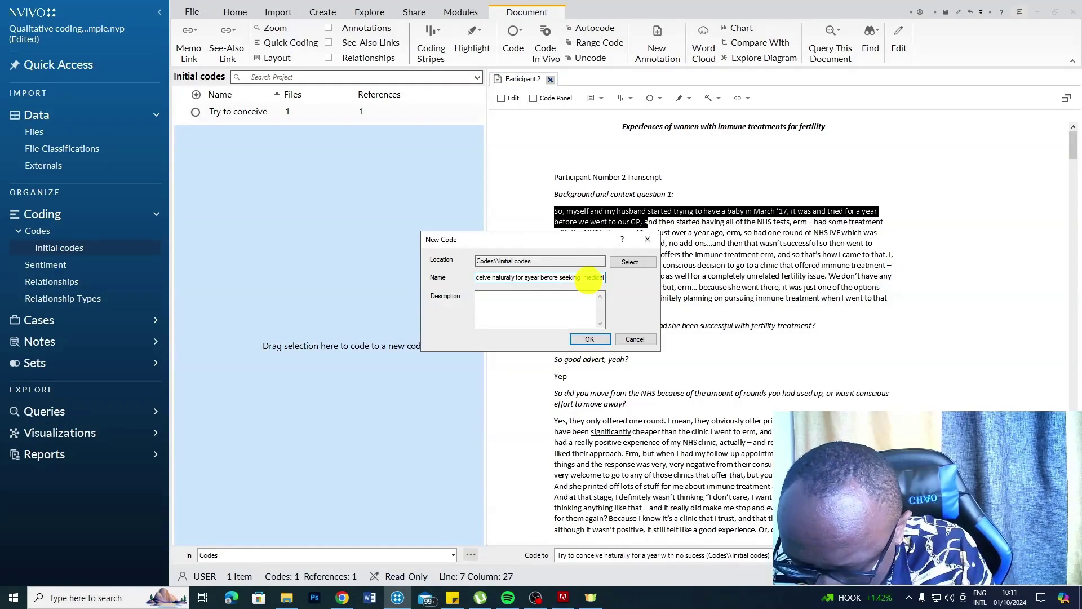
pyautogui.write(' help')
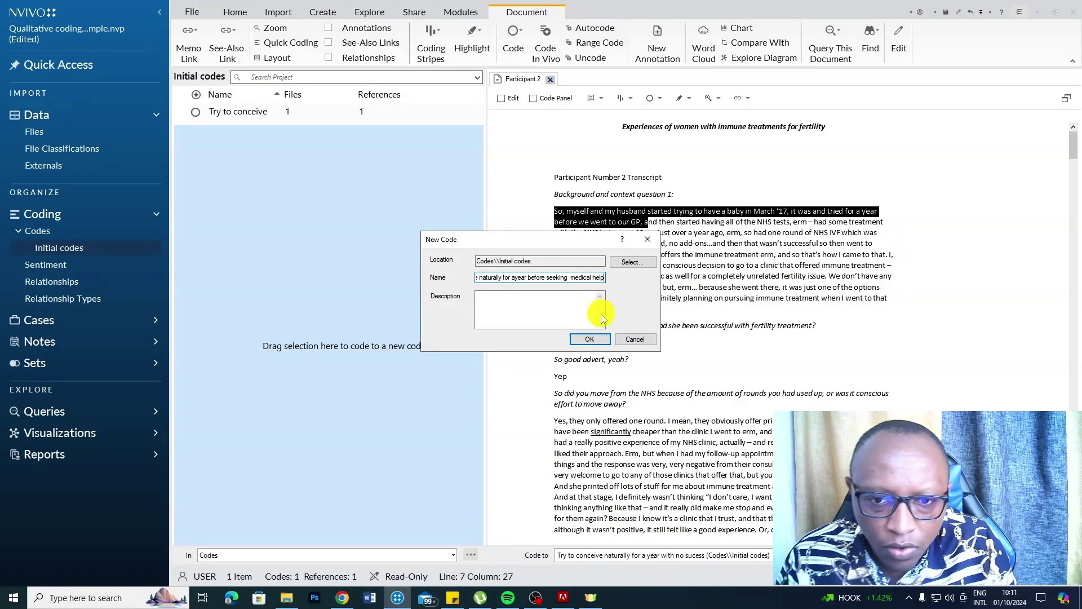
pyautogui.click(589, 339)
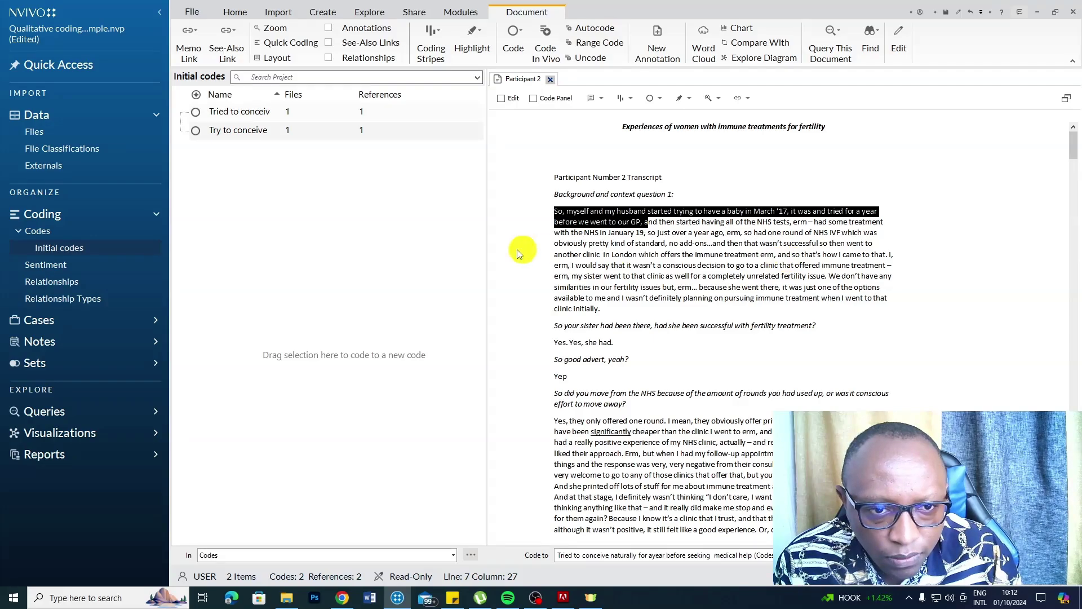
# Code the passage from "and then started having all of the NHS tests" to a new code "Had NHS IVF fertility treatments which were not successful".
pyautogui.moveTo(645, 222); pyautogui.dragTo(817, 243)
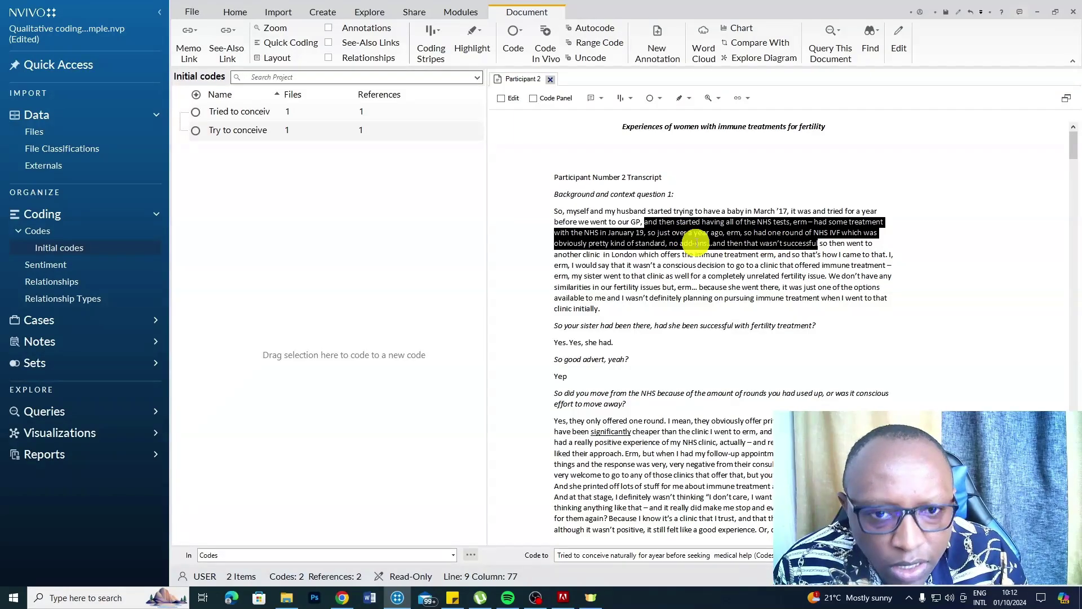
pyautogui.moveTo(693, 232); pyautogui.dragTo(352, 276)
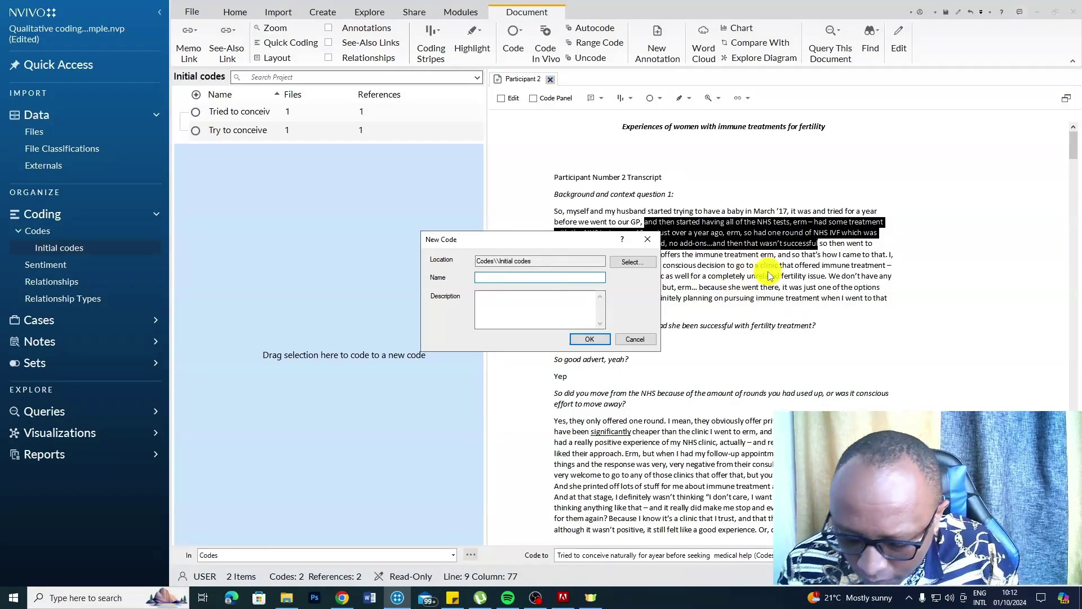
pyautogui.write('Had NHS IVF')
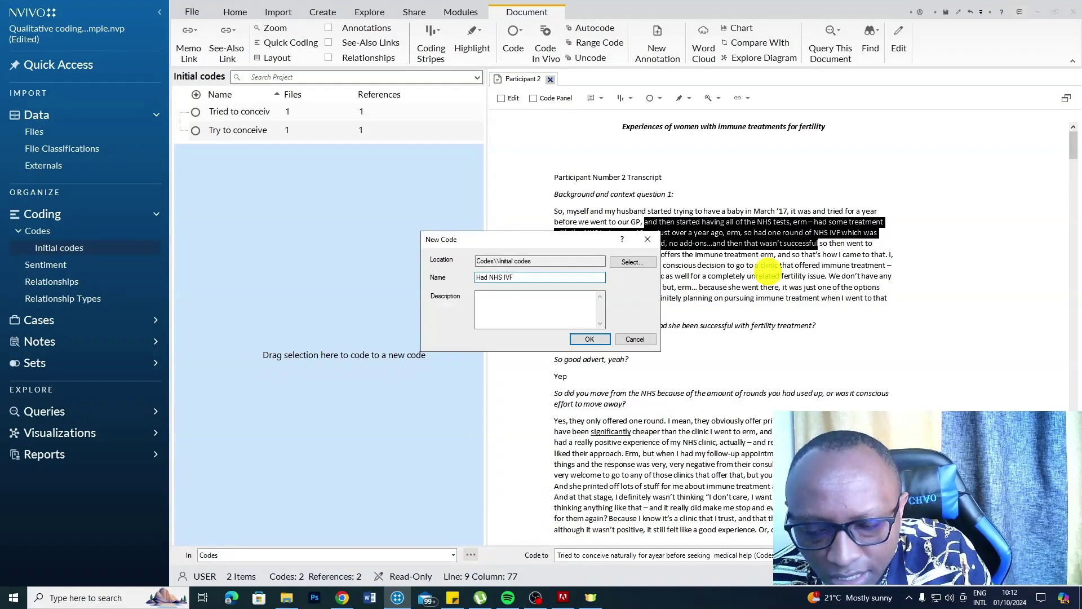
pyautogui.write(' fertil')
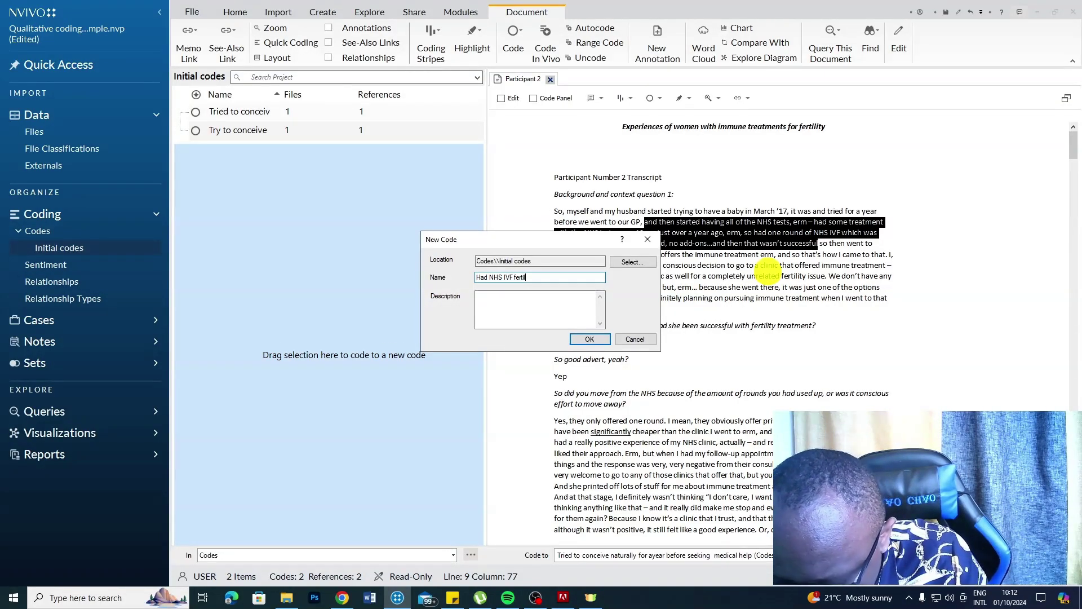
pyautogui.write('ity treatmenst')
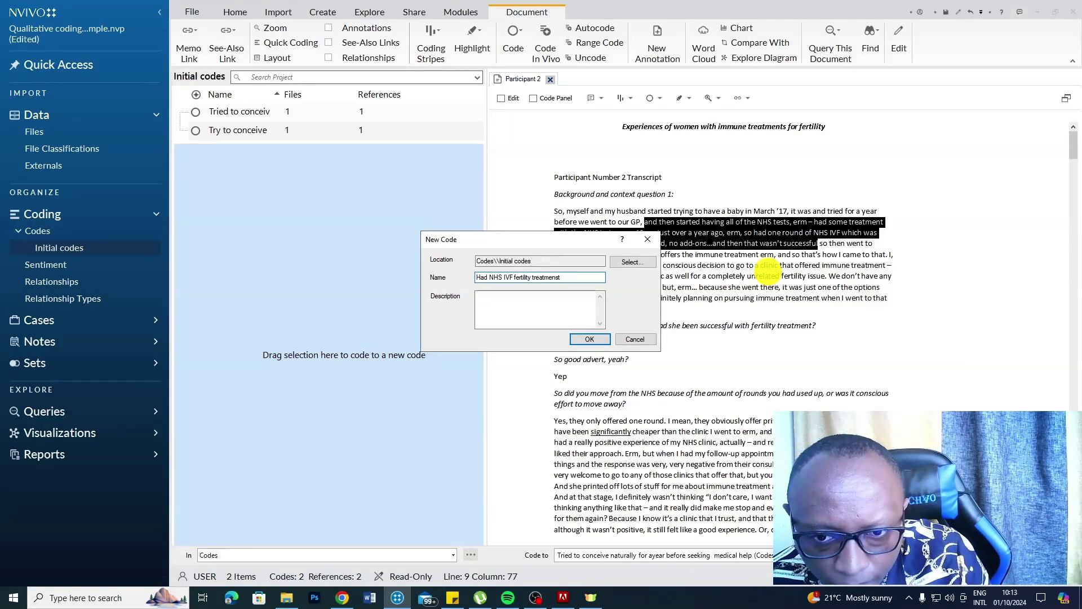
pyautogui.write(' which were not successfu')
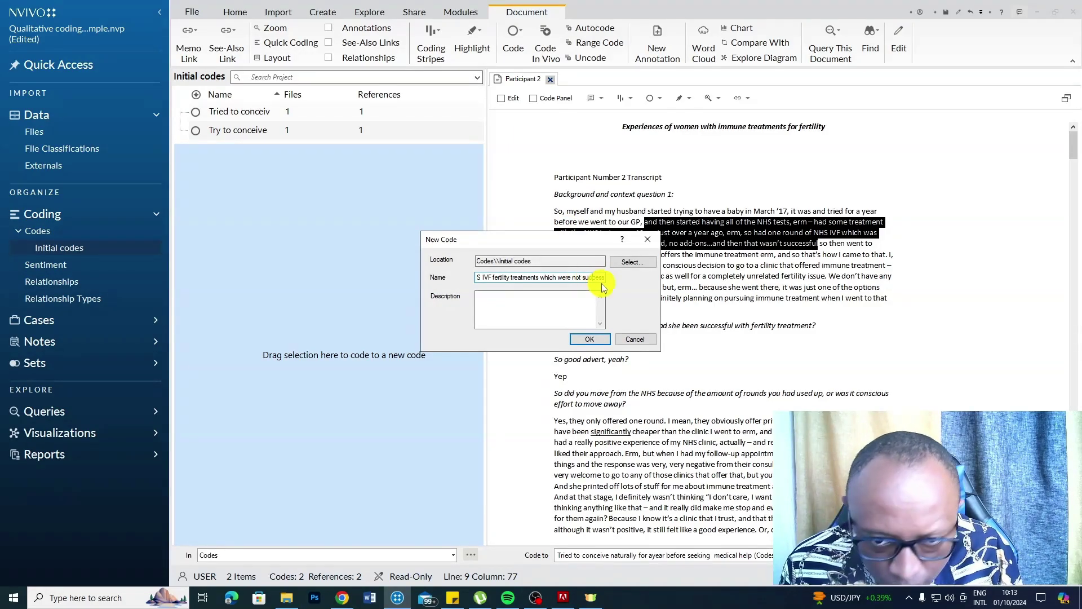
pyautogui.write('l')
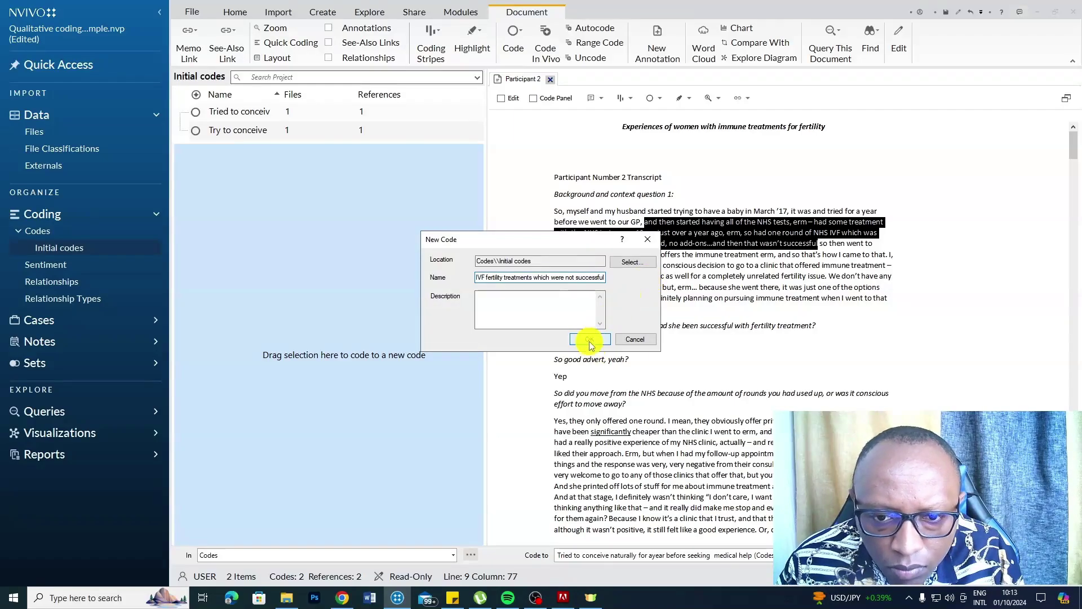
pyautogui.click(589, 339)
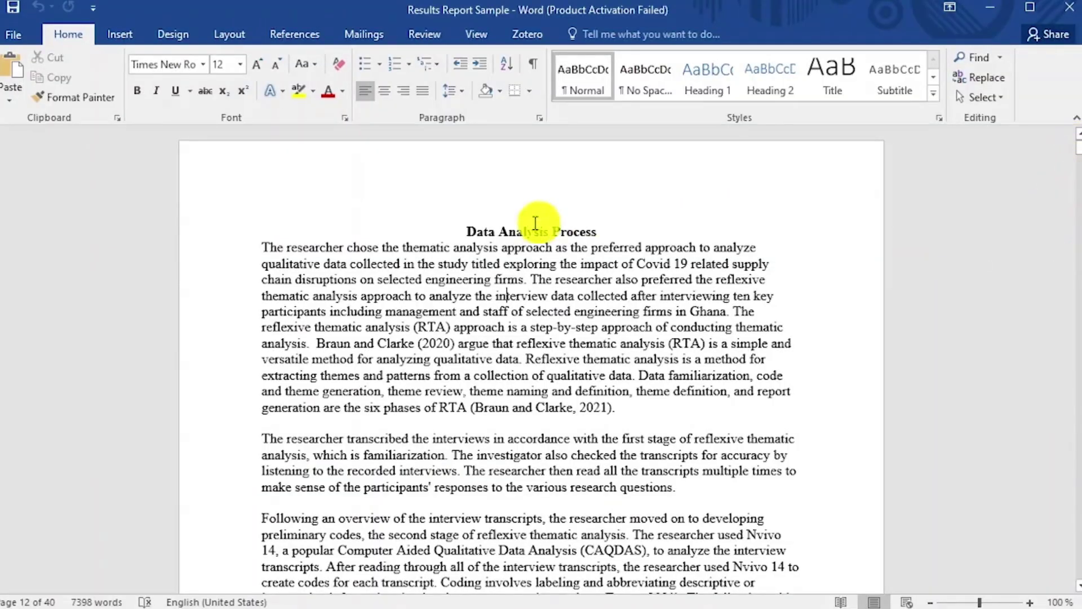
# Switch to the Results Report Sample in Word and examine its tables of initial codes and preliminary themes.
pyautogui.scroll(-10, 536, 222)
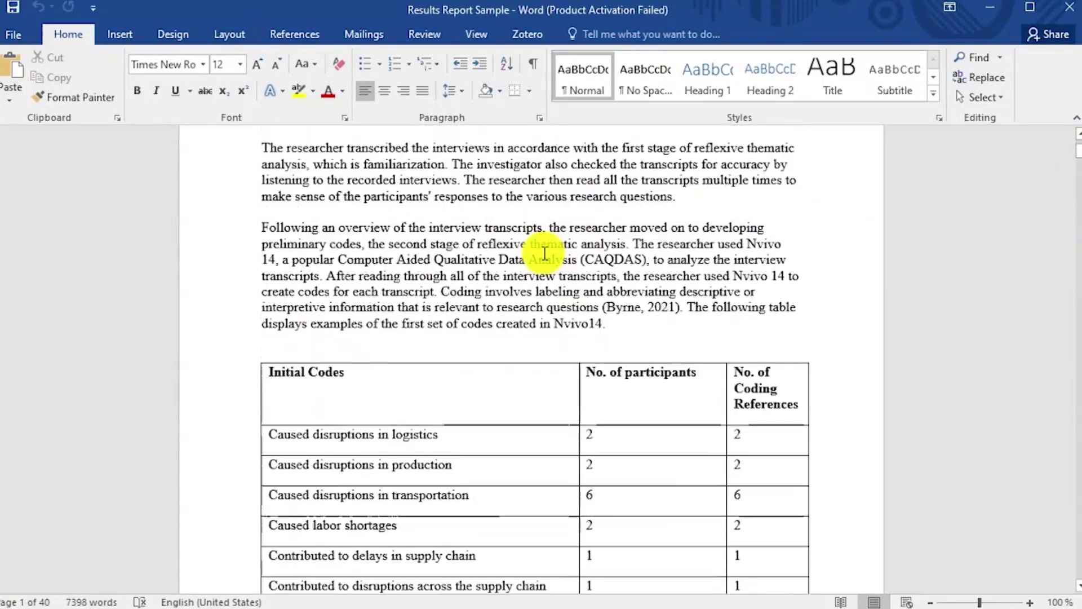
pyautogui.scroll(-15, 544, 257)
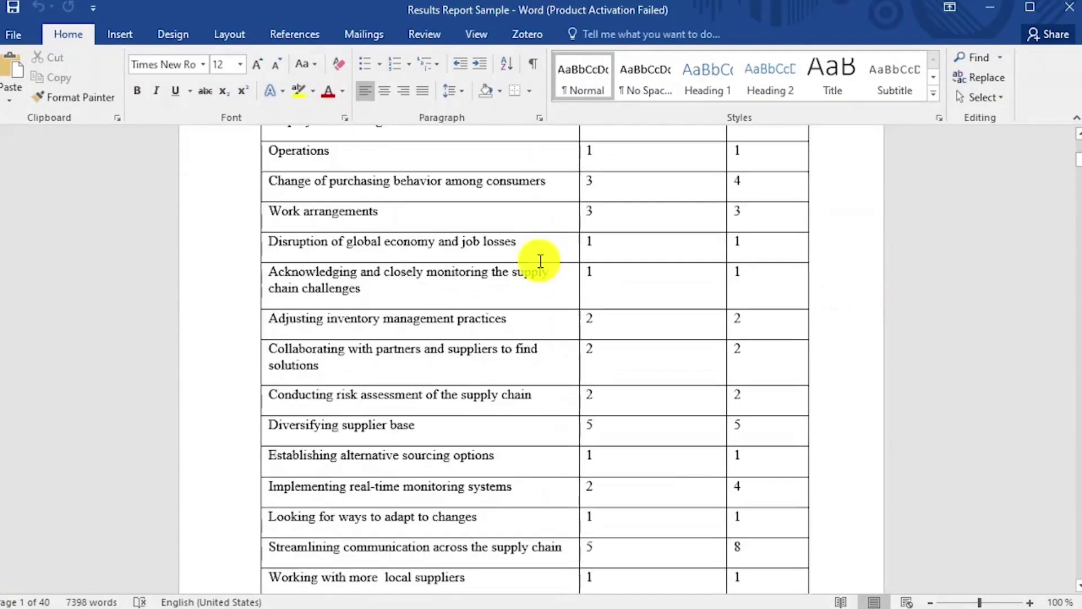
pyautogui.scroll(-15, 540, 261)
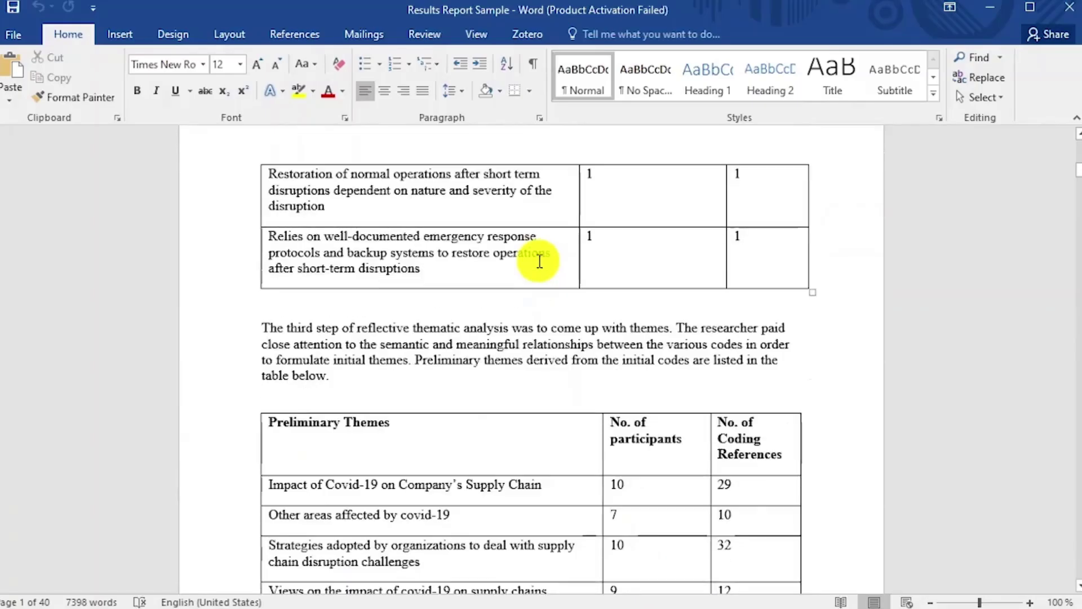
pyautogui.scroll(-15, 539, 261)
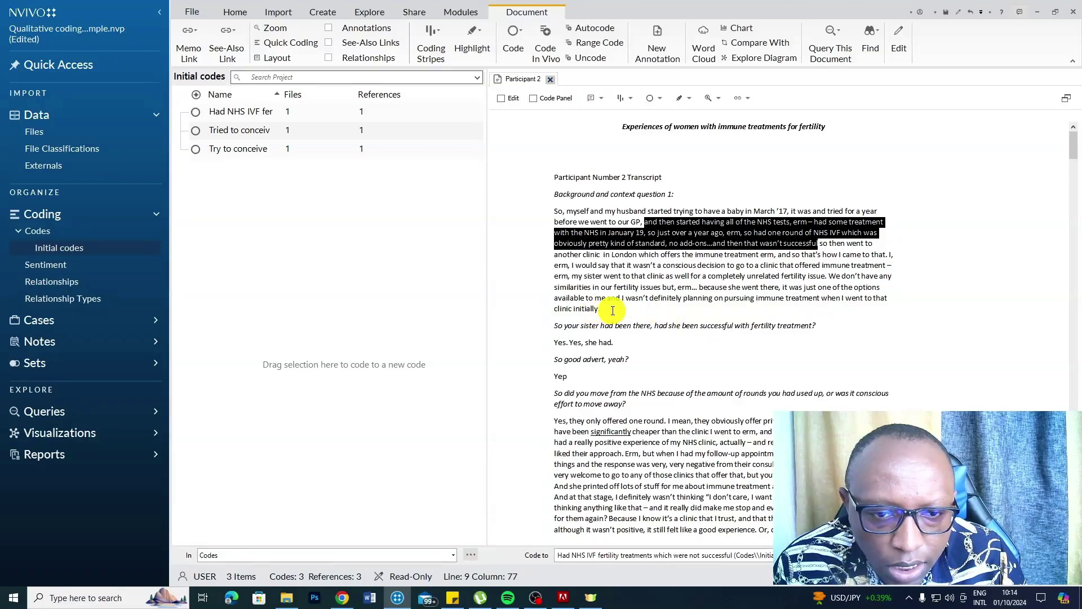
# Code the passage about going to another clinic after her sister to a new code "Reffered by the sister to immune treatment for fertiltiy".
pyautogui.moveTo(882, 288); pyautogui.dragTo(821, 244)
pyautogui.hotkey('ctrl', 'F3')
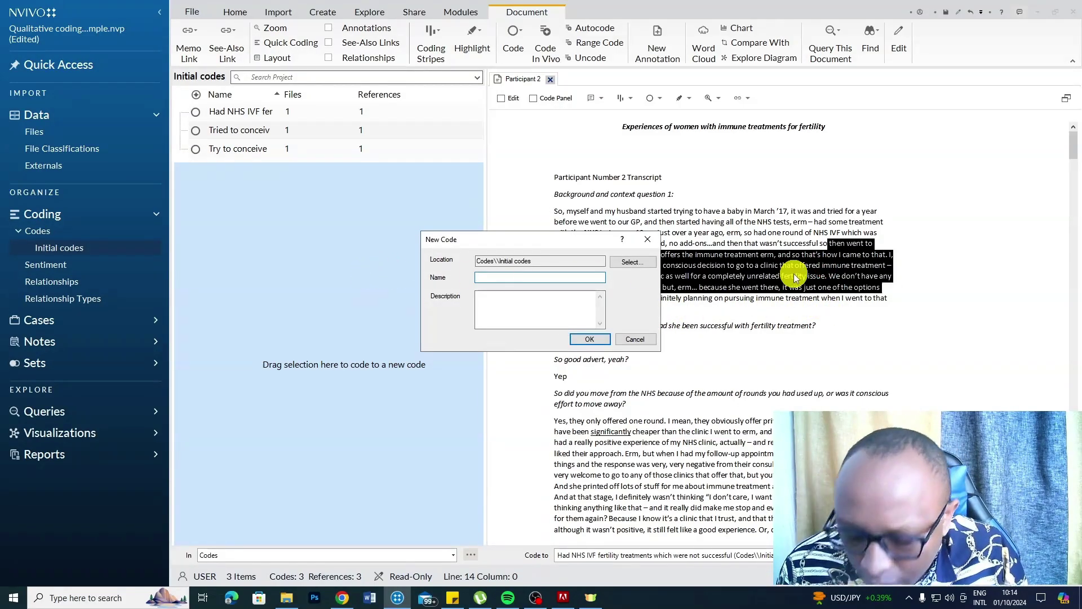
pyautogui.hotkey('ctrl', 'v')
pyautogui.click(542, 278)
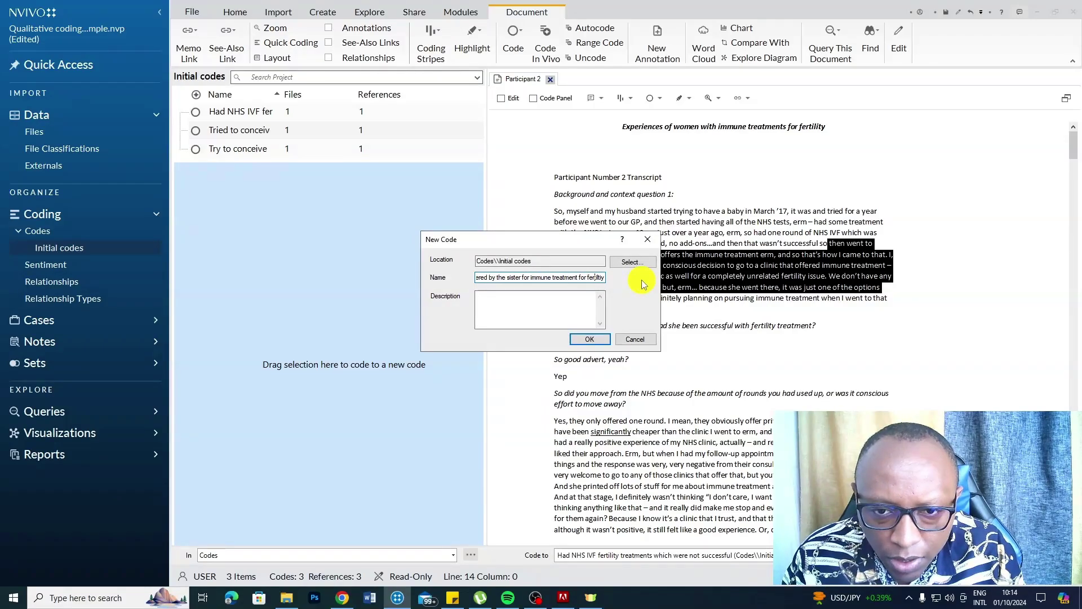
pyautogui.click(588, 338)
# Code the sister-success answers to a new code "Past sucess of the sister with immune treatment for fetility influeced interviwees eecison to procure the same treatment".
pyautogui.scroll(-1, 781, 314)
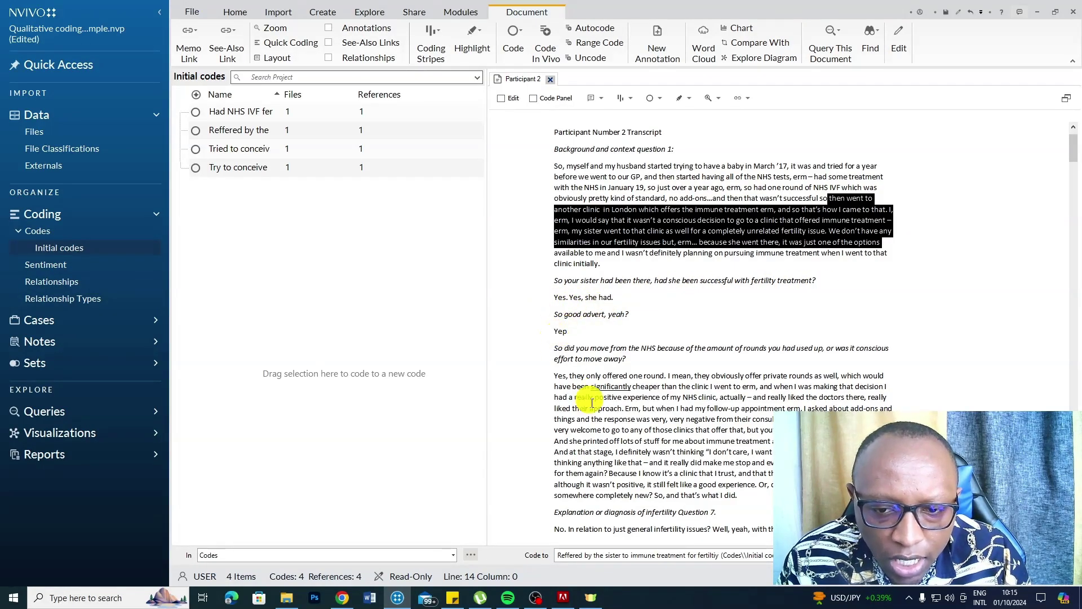
pyautogui.hotkey('shift', 'Down')
pyautogui.hotkey('shift', 'Down')
pyautogui.hotkey('shift', 'Down')
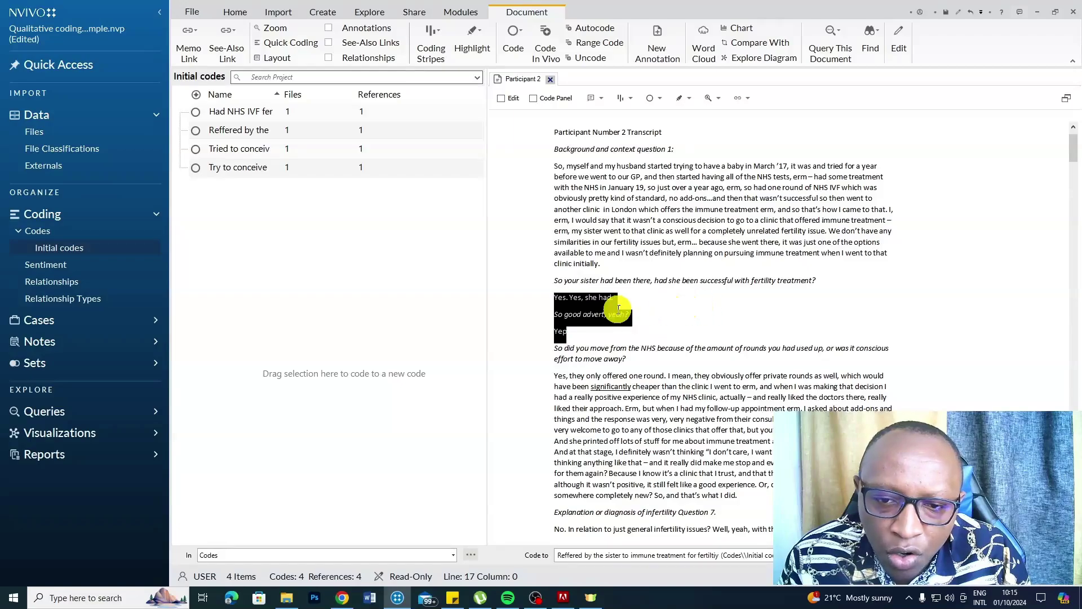
pyautogui.click(563, 305)
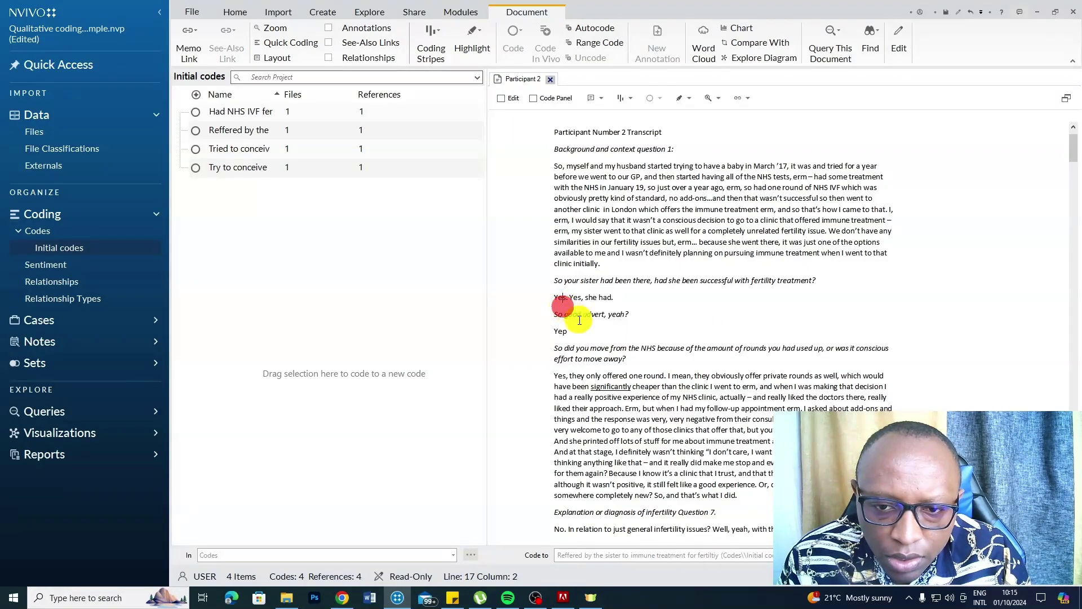
pyautogui.moveTo(572, 334); pyautogui.dragTo(370, 291)
pyautogui.write('Pas')
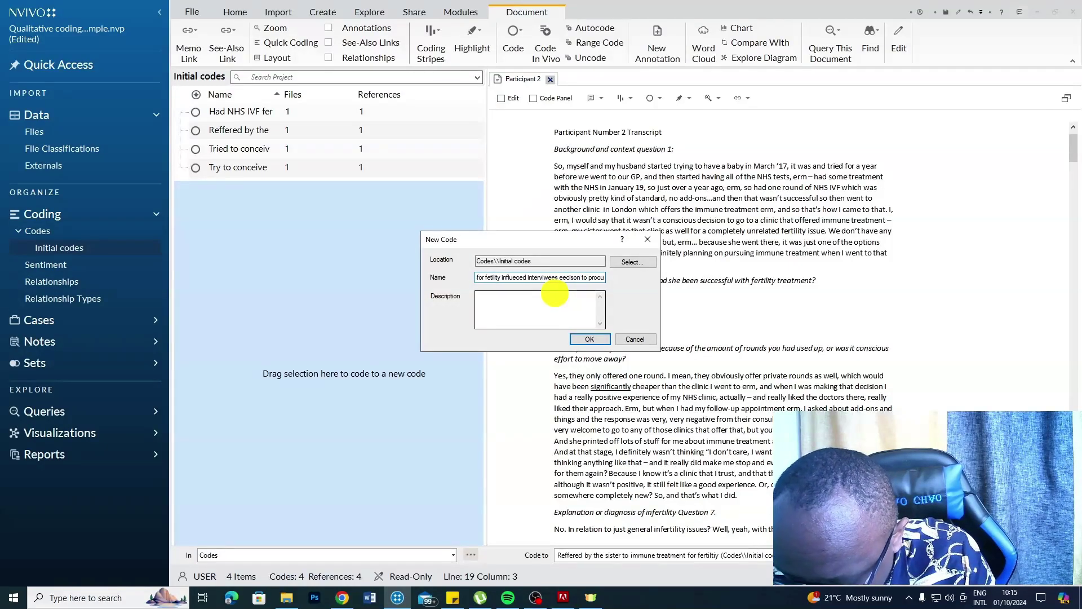
pyautogui.write('the sme tre')
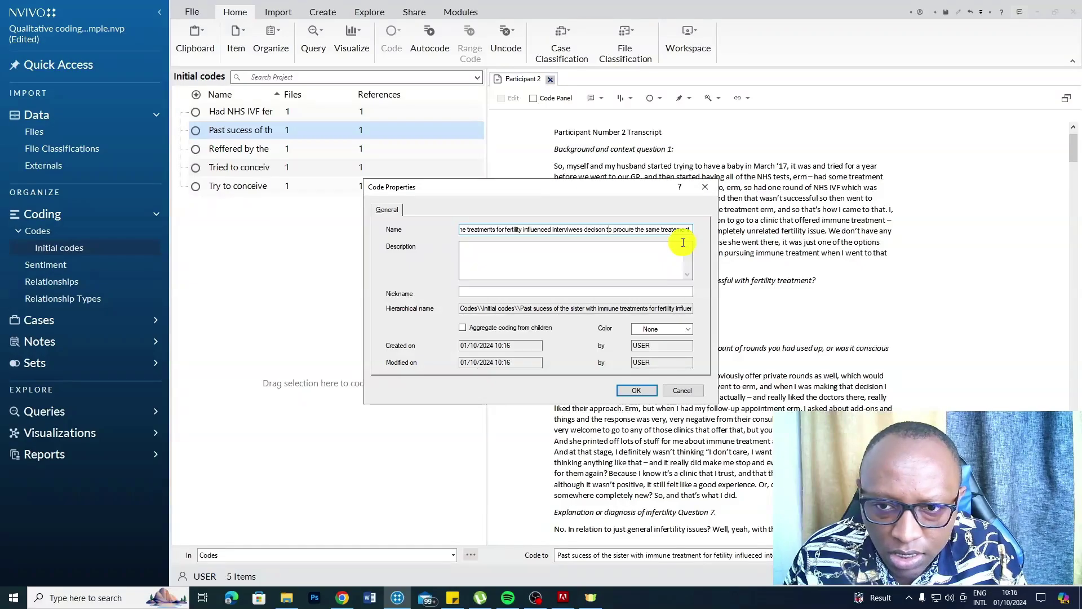
# Correct the new code's name to "Past sucess of the sister with immune treatments for fertility influenced interviwees decision to procure the same treatment".
pyautogui.press('Left')
pyautogui.press('Left')
pyautogui.press('Left')
pyautogui.press('Left')
pyautogui.press('Left')
pyautogui.press('Left')
pyautogui.press('Left')
pyautogui.press('Left')
pyautogui.press('Left')
pyautogui.press('Left')
pyautogui.press('Left')
pyautogui.press('Left')
pyautogui.press('Left')
pyautogui.press('Left')
pyautogui.press('Left')
pyautogui.press('Left')
pyautogui.press('Left')
pyautogui.press('Left')
pyautogui.press('Left')
pyautogui.press('Left')
pyautogui.press('Left')
pyautogui.press('Left')
pyautogui.press('Left')
pyautogui.press('Left')
pyautogui.press('Left')
pyautogui.press('Left')
pyautogui.press('Left')
pyautogui.press('Left')
pyautogui.press('Left')
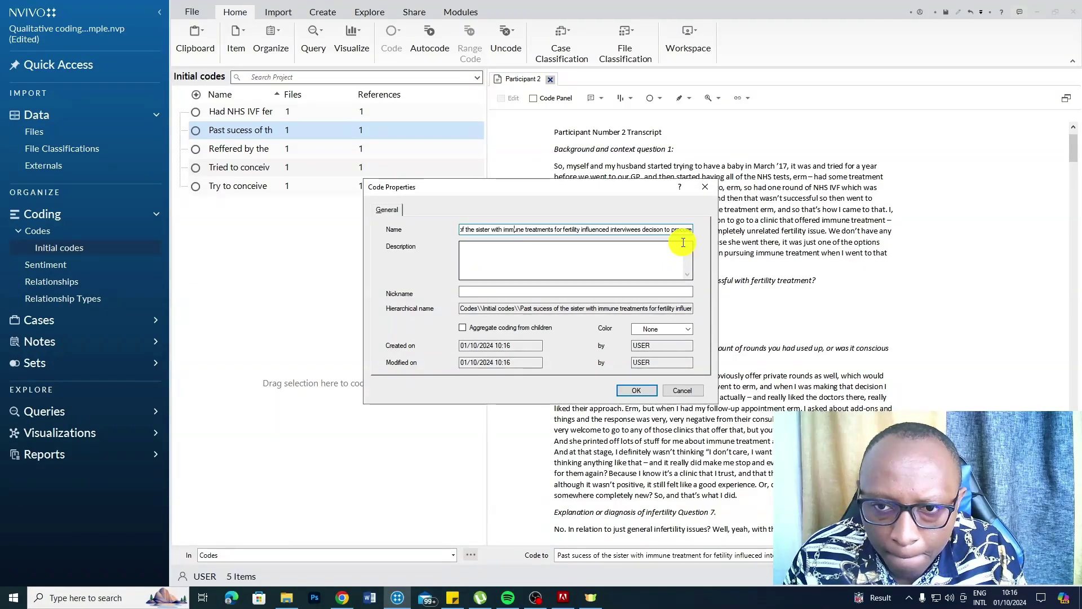
pyautogui.press('Left')
pyautogui.press('Left')
pyautogui.press('Left')
pyautogui.press('Left')
pyautogui.press('Left')
pyautogui.press('Left')
pyautogui.press('Left')
pyautogui.press('Left')
pyautogui.press('Left')
pyautogui.press('Left')
pyautogui.press('Left')
pyautogui.press('Left')
pyautogui.press('Left')
pyautogui.press('Left')
pyautogui.press('Left')
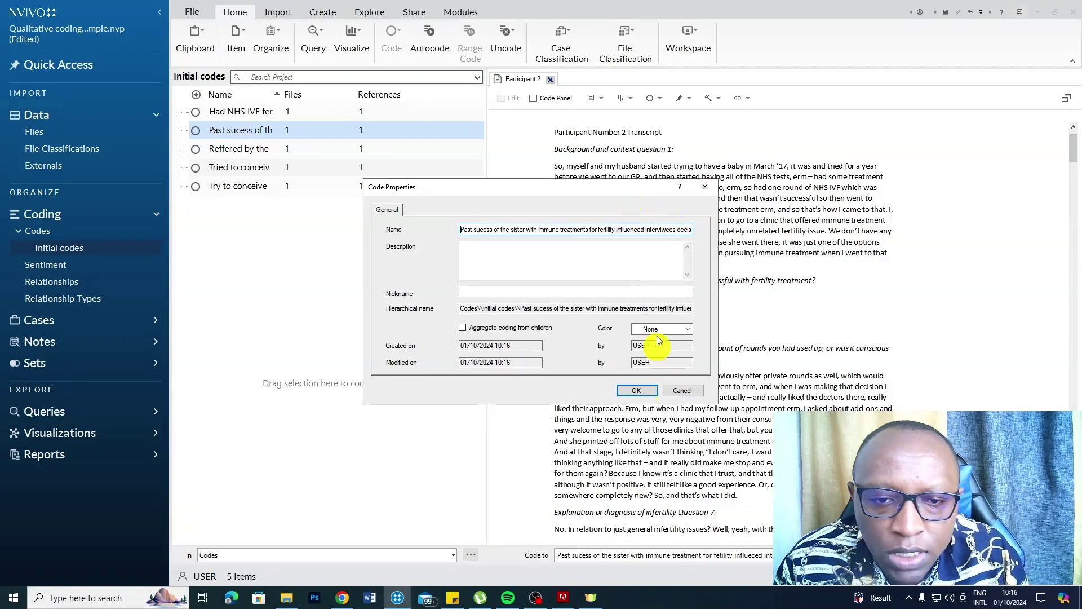
pyautogui.click(634, 392)
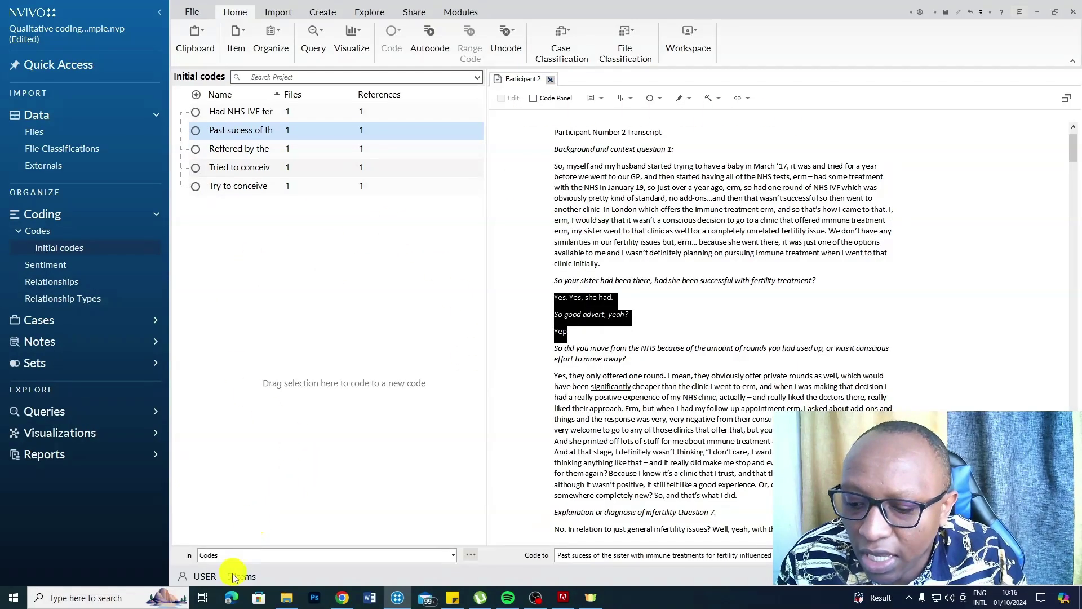
# Code the passage about her NHS clinic experience to a new code "Had a positive expereince procuring immune treatment for fertlity in an NHS clinic".
pyautogui.scroll(-4, 603, 328)
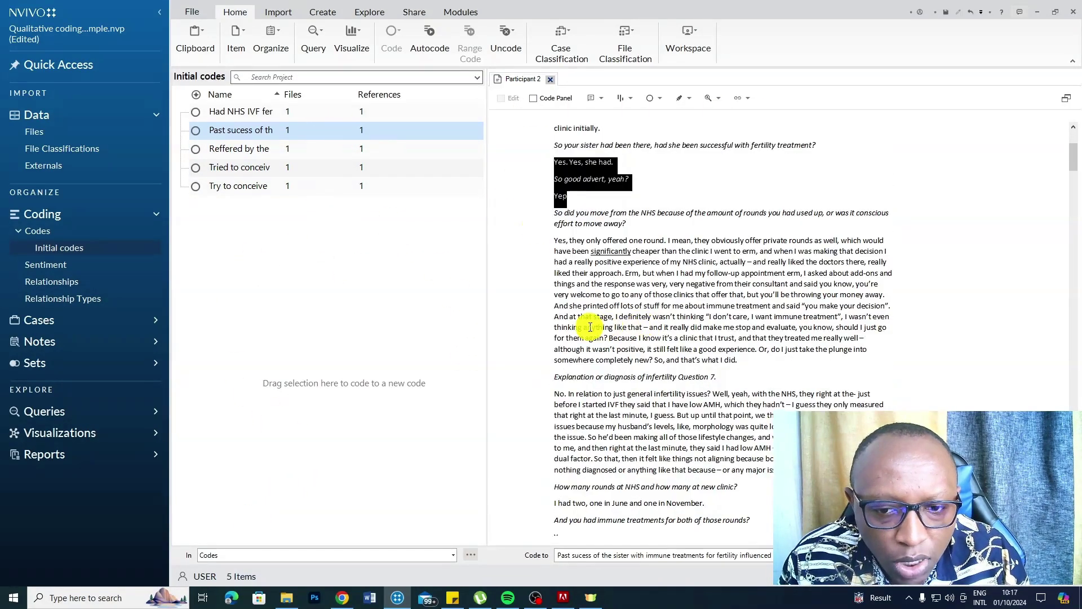
pyautogui.scroll(3, 715, 234)
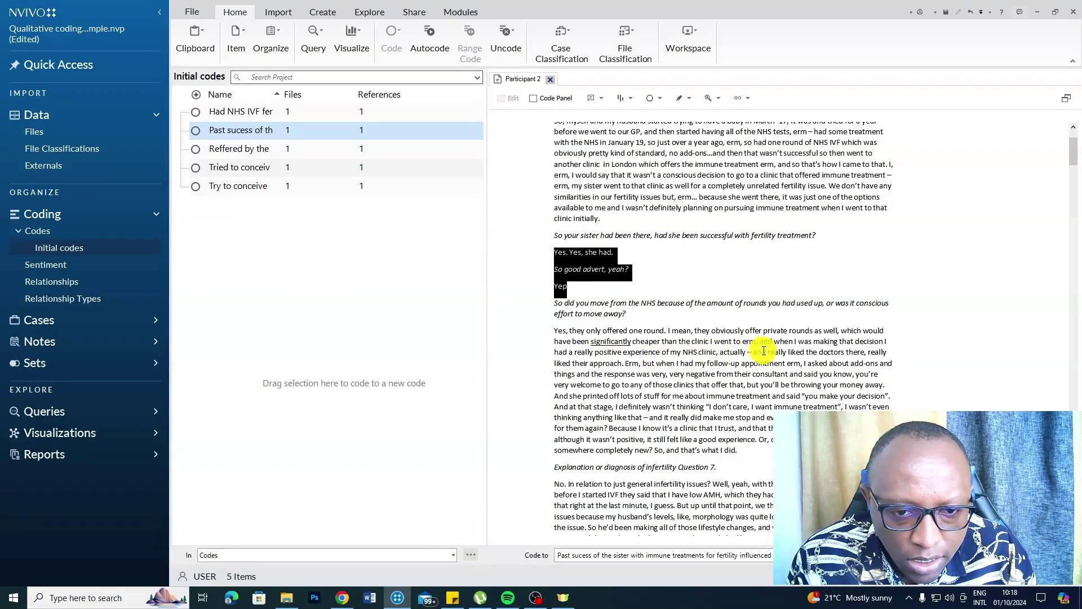
pyautogui.moveTo(760, 340); pyautogui.dragTo(381, 365)
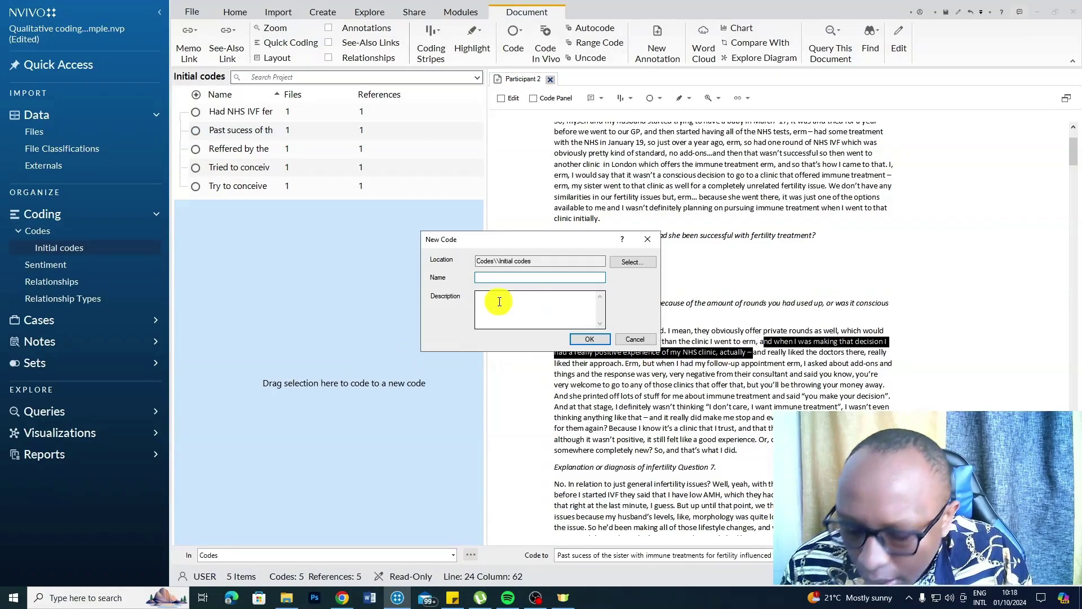
pyautogui.write('Had apositive expereince procuring immune trem')
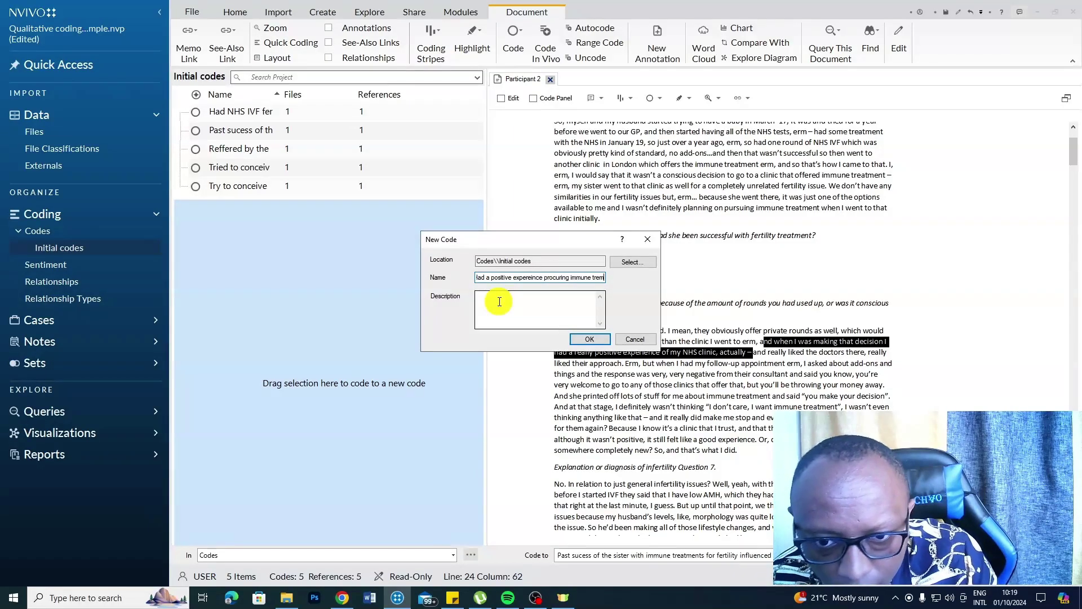
pyautogui.write('atment for fe')
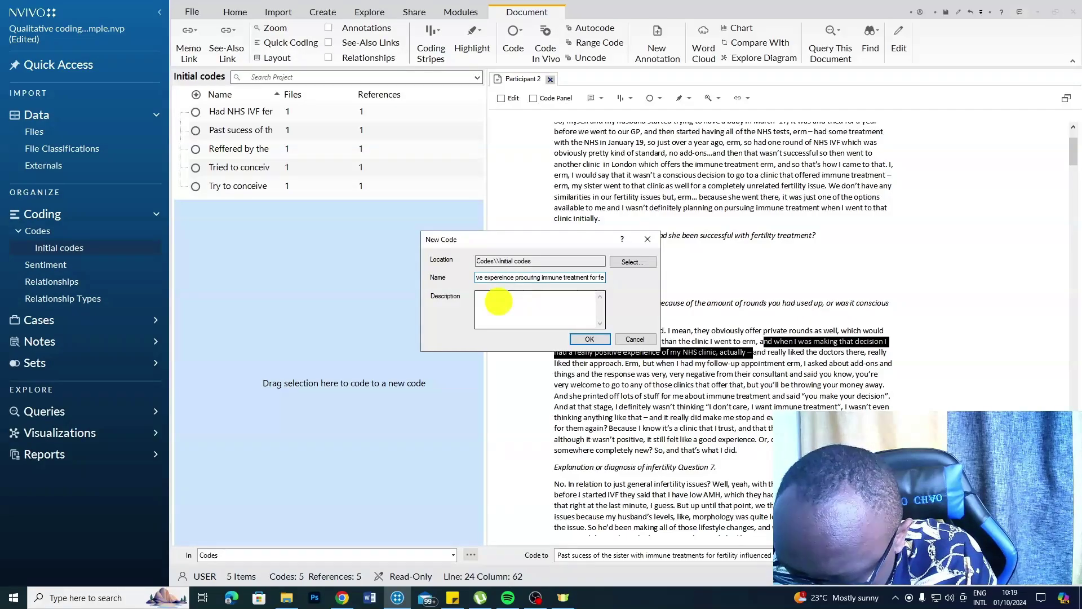
pyautogui.write('rtility')
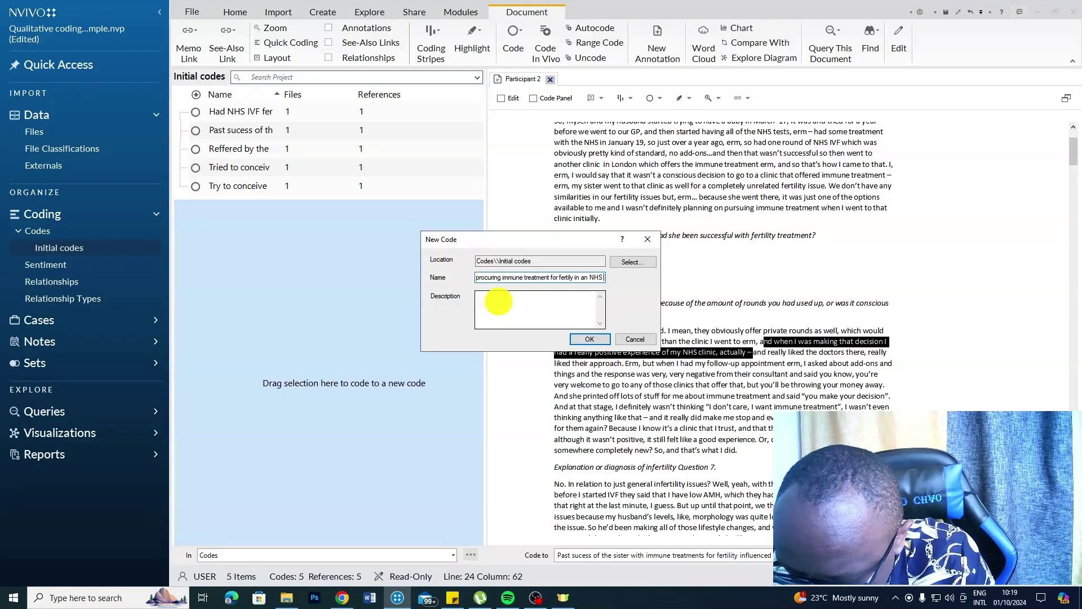
pyautogui.write('clin')
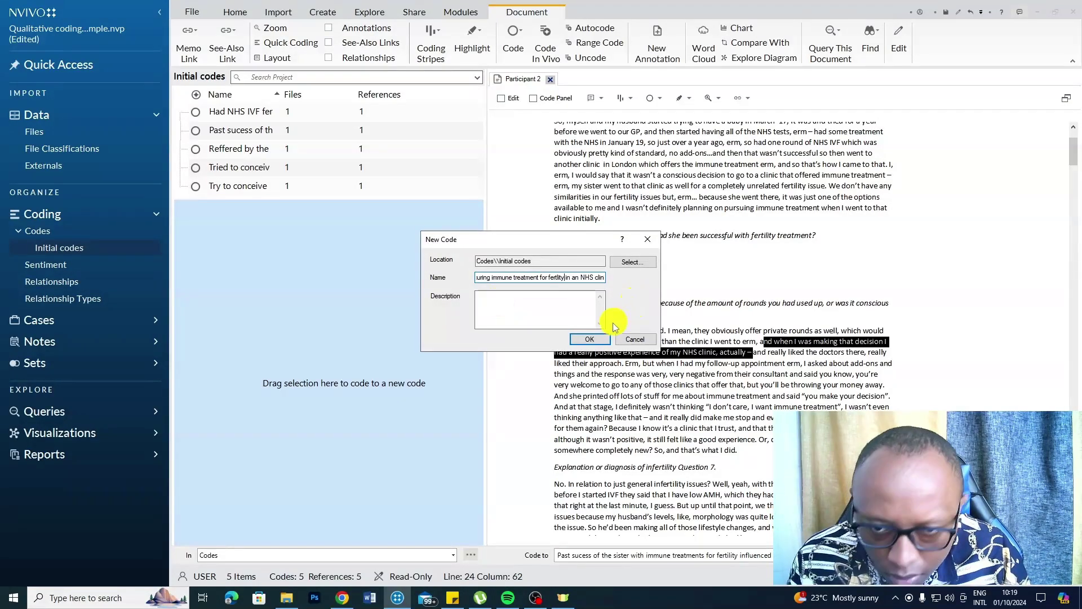
pyautogui.click(589, 339)
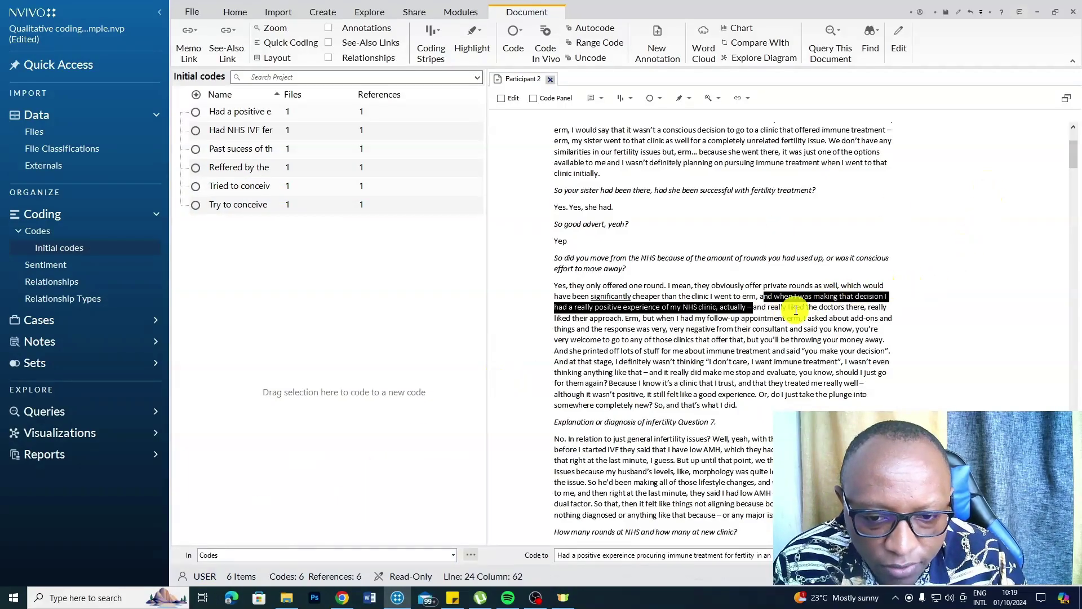
# Look through the remaining answers of the Participant 2 transcript and return to its background question.
pyautogui.scroll(10, 856, 222)
pyautogui.scroll(-15, 860, 222)
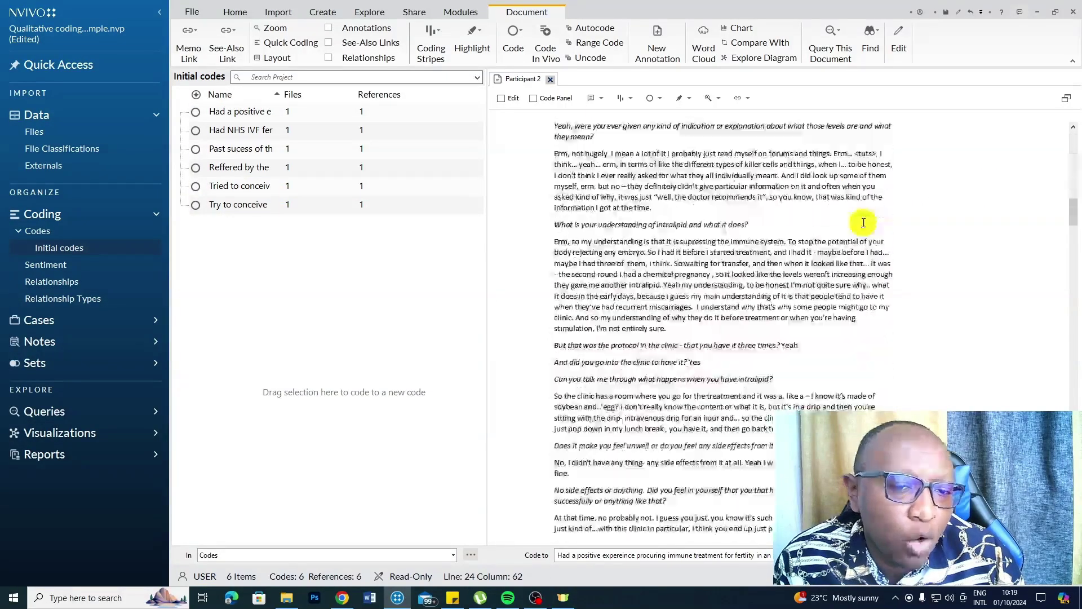
pyautogui.scroll(-15, 860, 213)
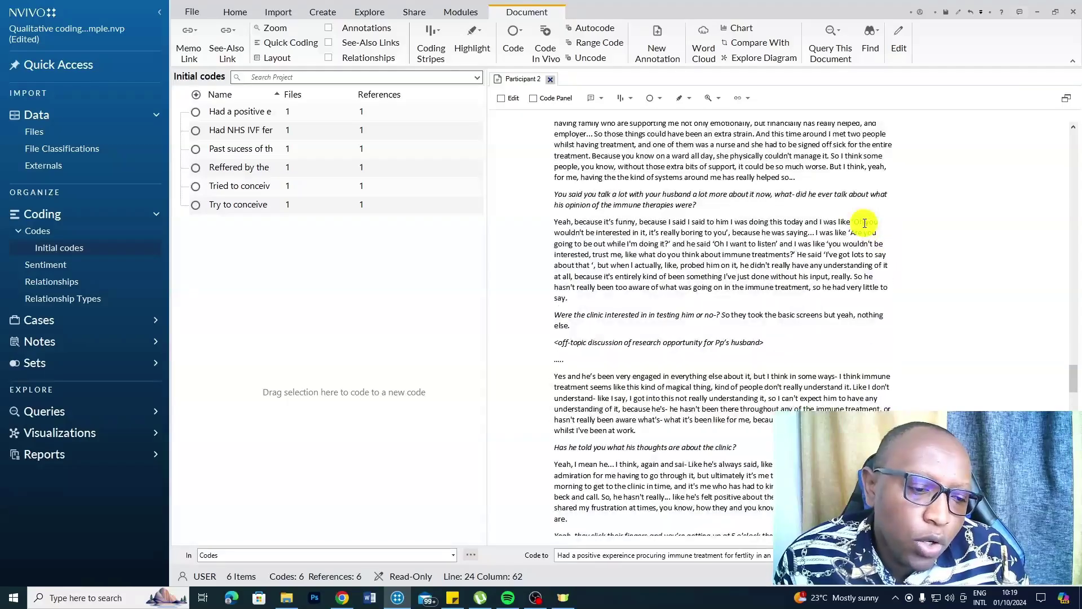
pyautogui.rightClick(863, 222)
pyautogui.click(718, 280)
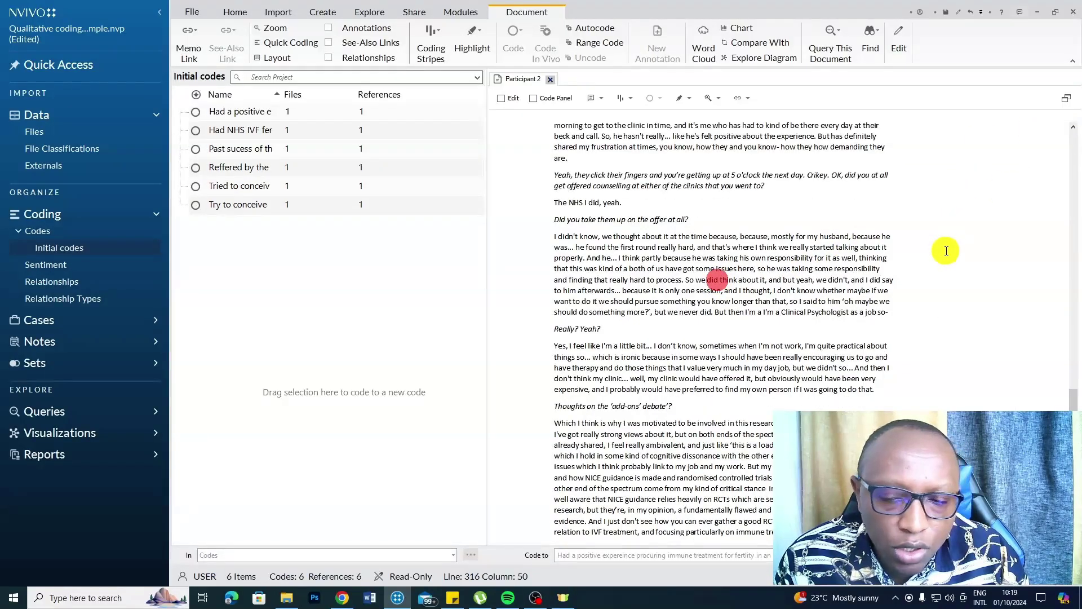
pyautogui.scroll(-10, 948, 250)
pyautogui.scroll(15, 947, 252)
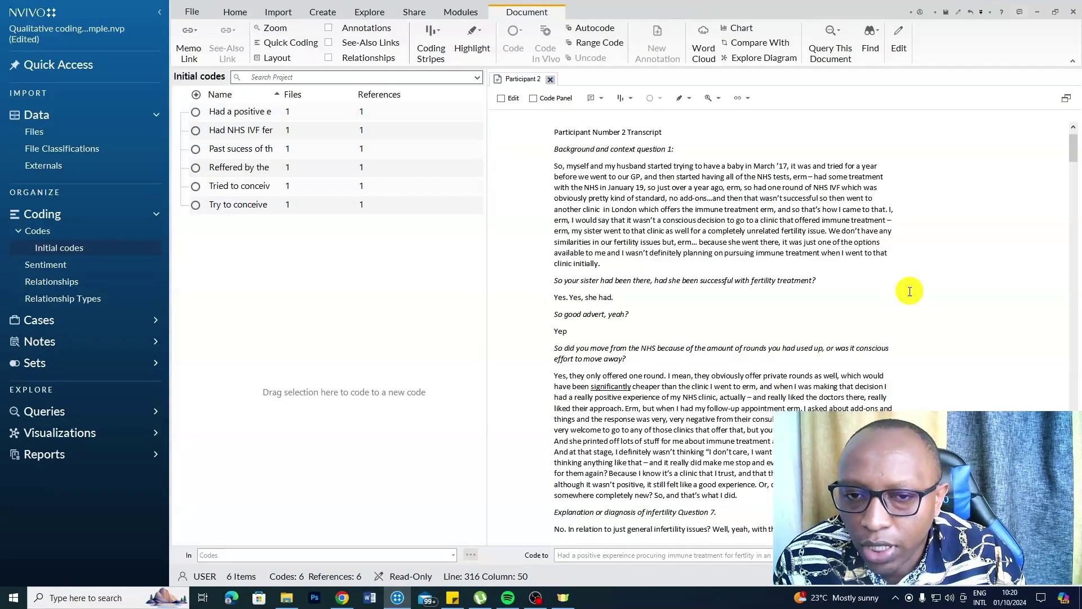
pyautogui.scroll(1, 767, 316)
pyautogui.click(551, 212)
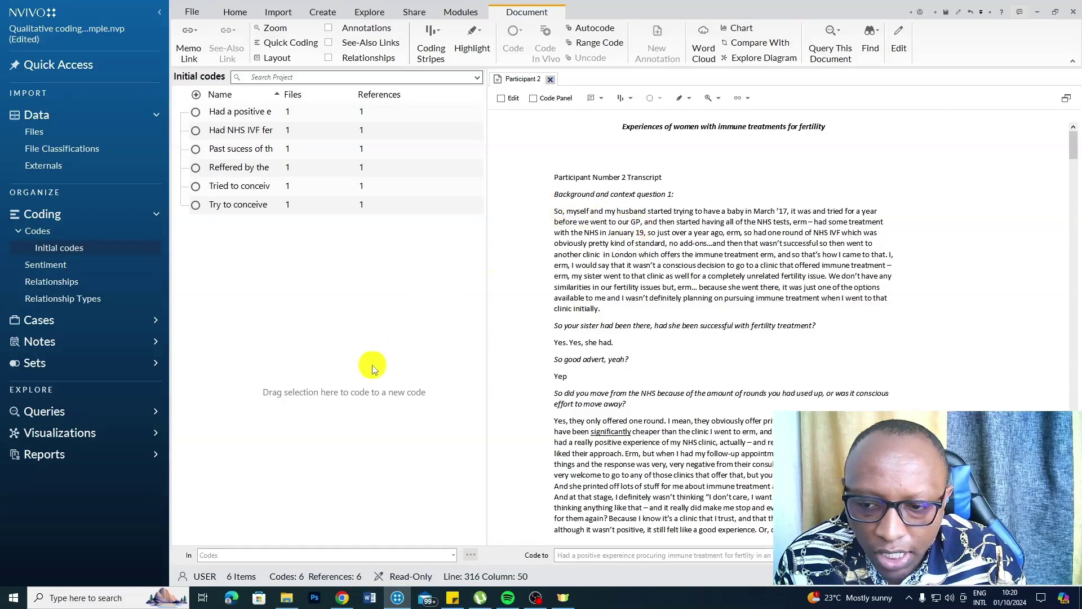
# Code the opening passage, from starting to try for a baby until going to the GP, to a new code "abc" under Initial codes.
pyautogui.moveTo(553, 211); pyautogui.dragTo(644, 221)
pyautogui.rightClick(610, 213)
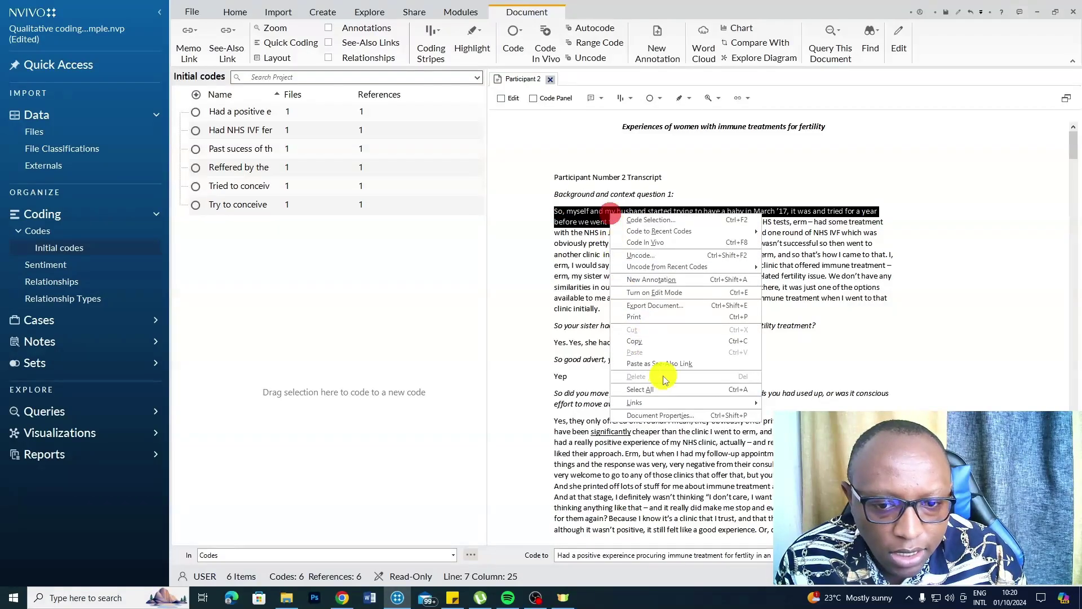
pyautogui.click(661, 219)
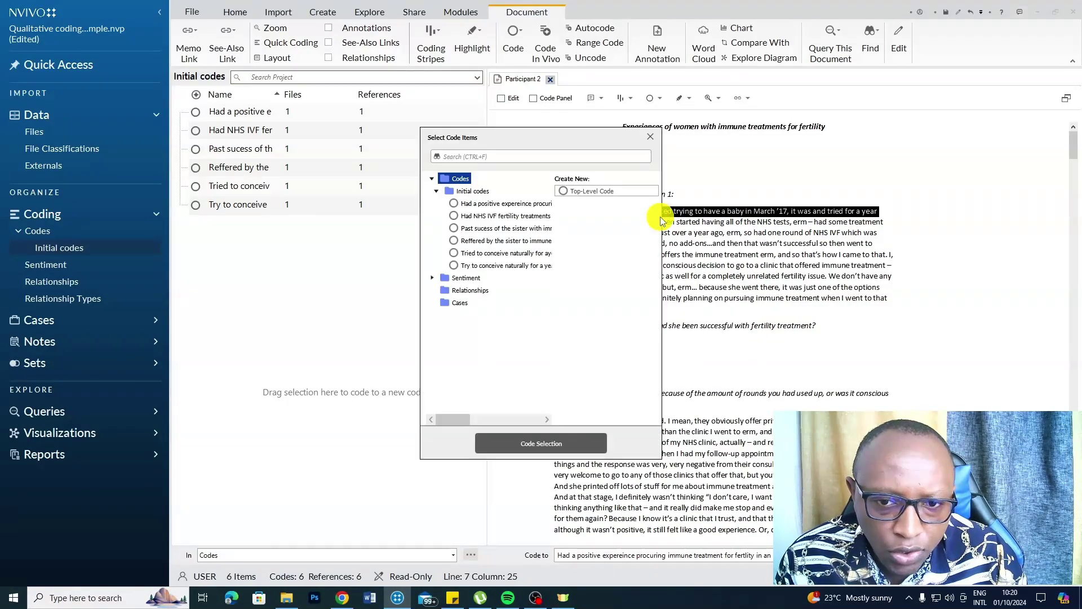
pyautogui.click(472, 191)
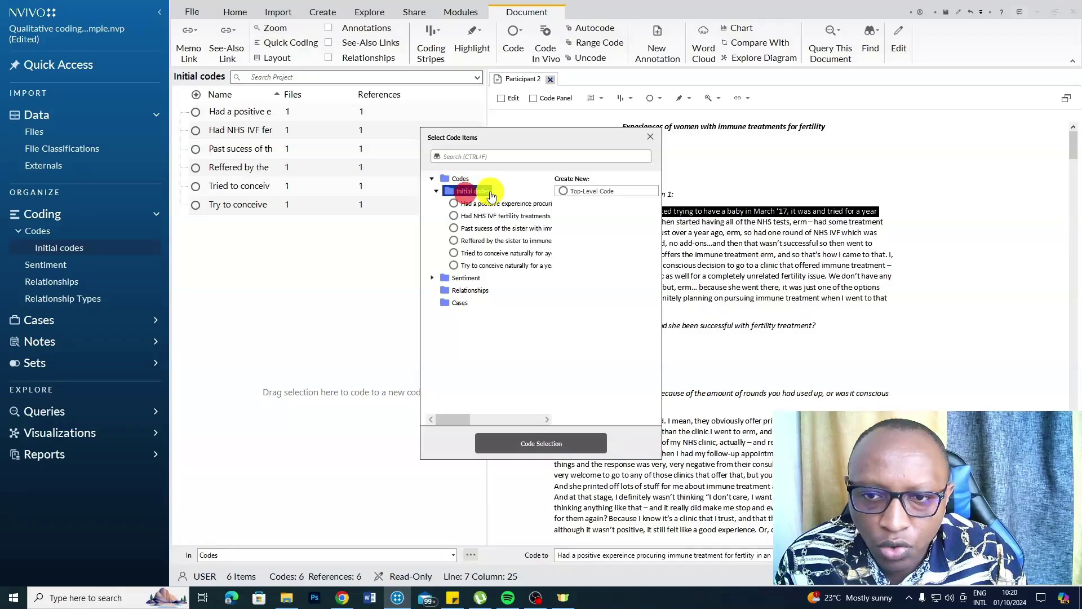
pyautogui.click(583, 191)
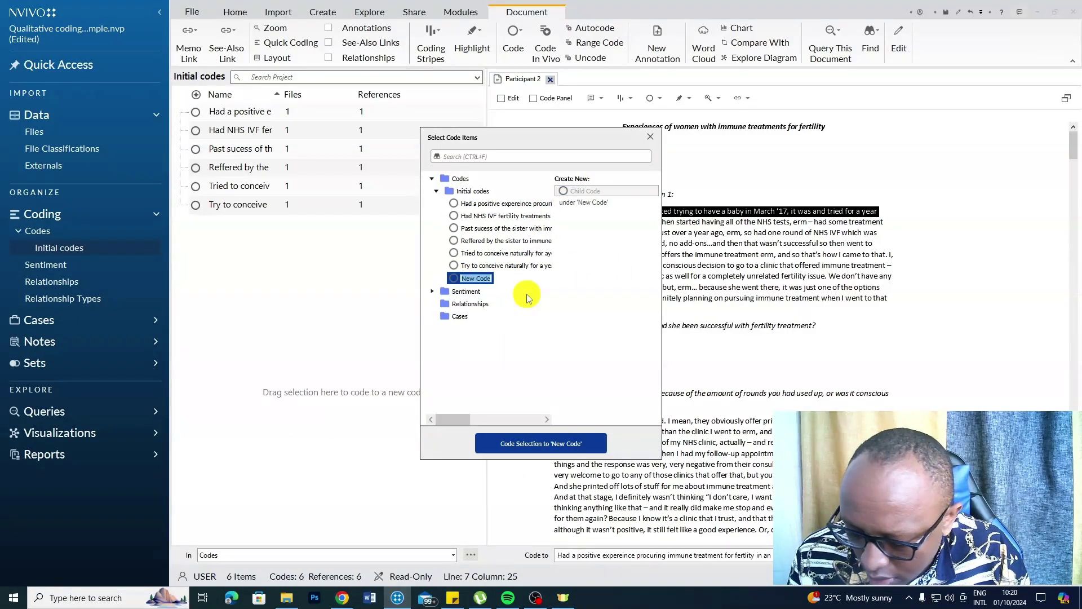
pyautogui.write('abd')
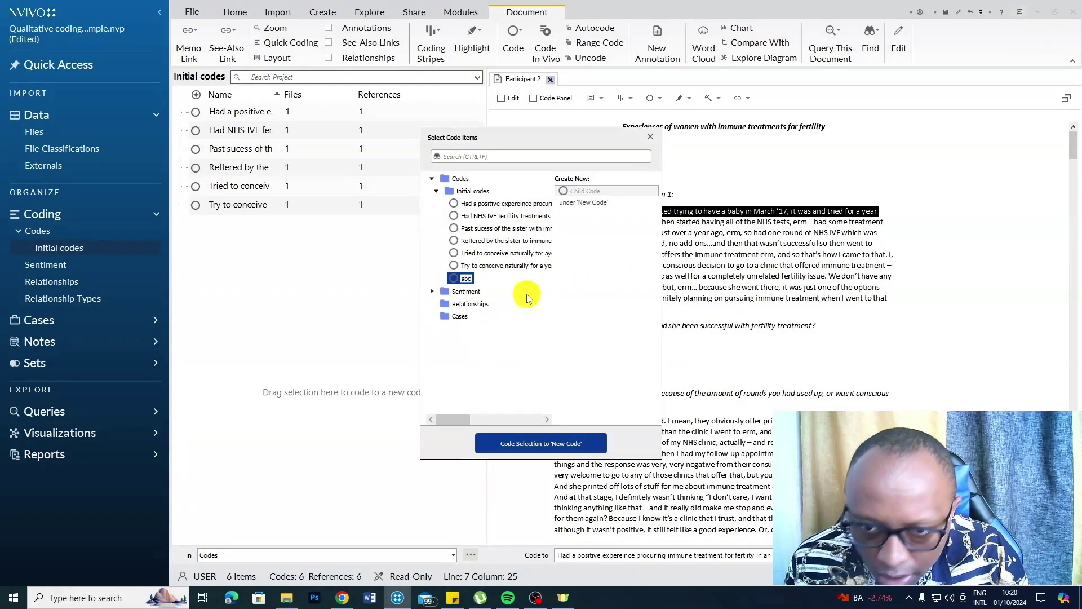
pyautogui.click(525, 443)
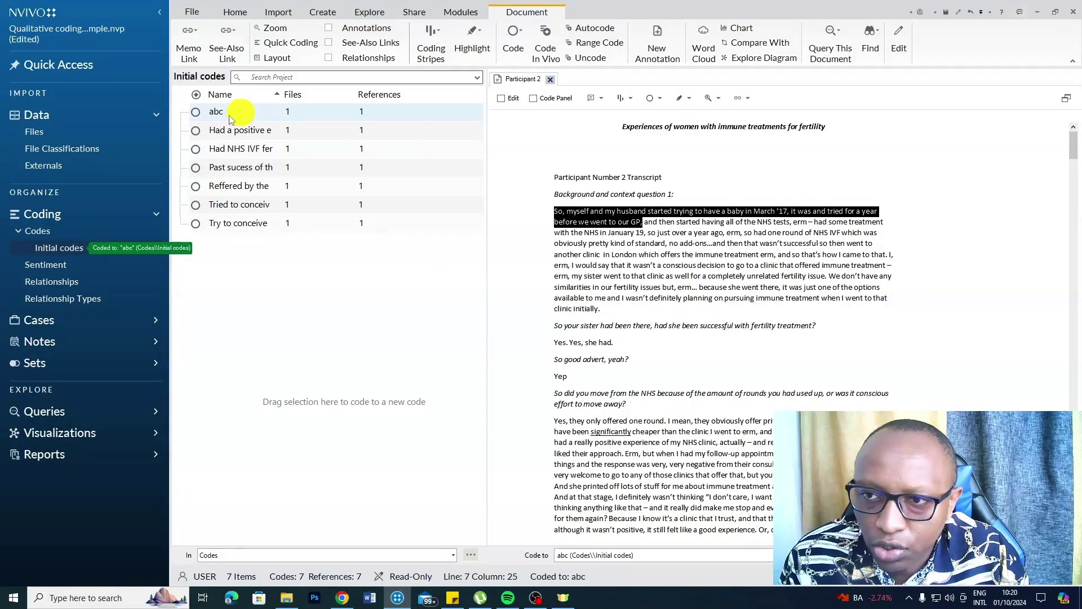
# Open the code about the positive NHS clinic experience to view its coded reference, and sort the codes list by Files.
pyautogui.click(253, 134)
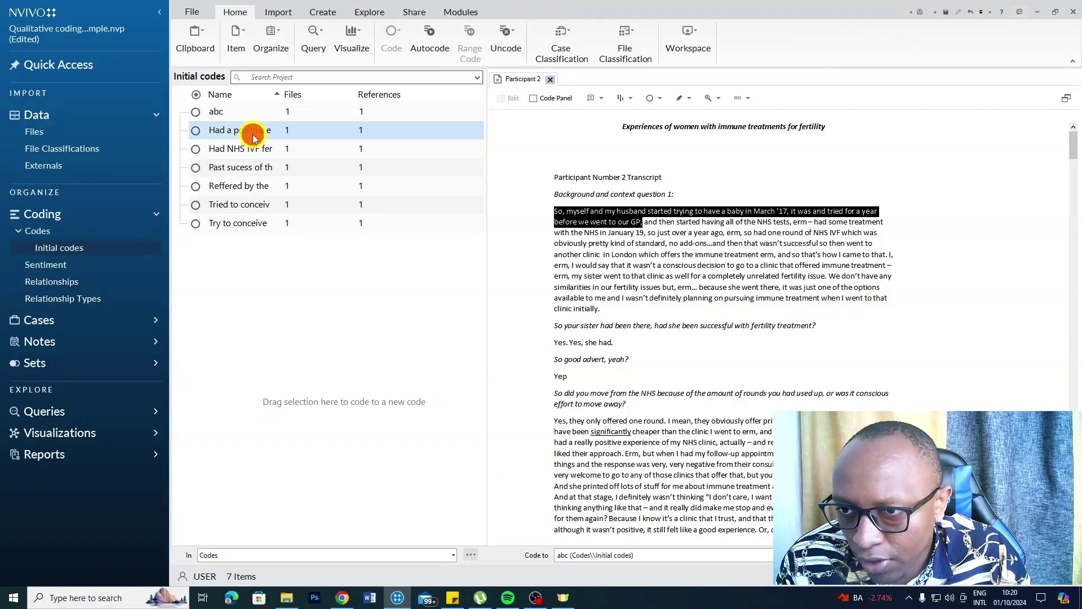
pyautogui.hotkey('ctrl', 'f')
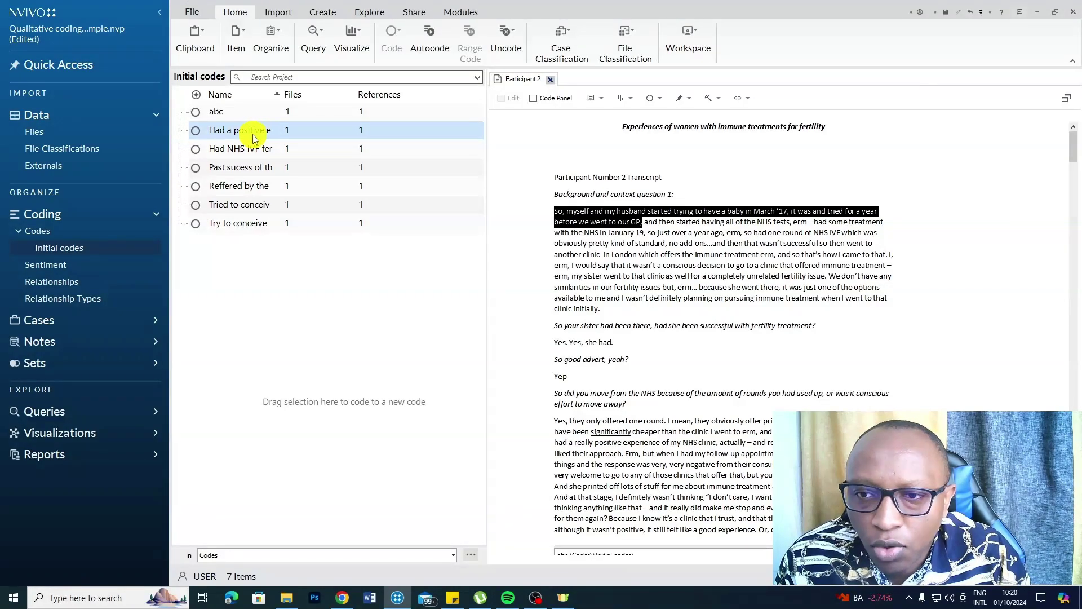
pyautogui.doubleClick(254, 136)
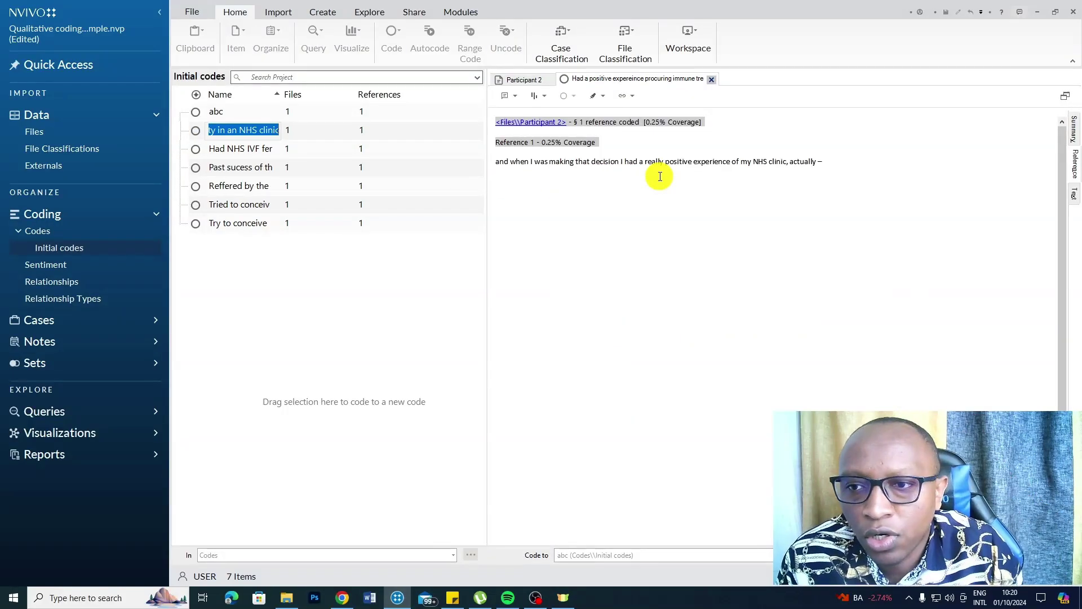
pyautogui.click(322, 133)
pyautogui.click(297, 96)
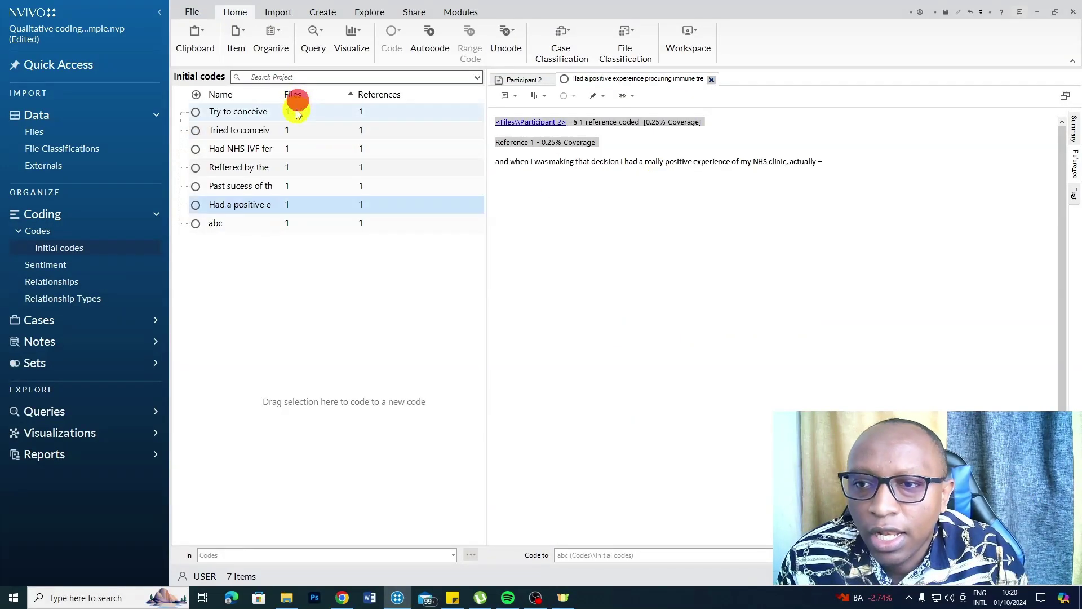
# Delete the practice code "abc" from the Initial codes list.
pyautogui.click(244, 230)
pyautogui.press('Delete')
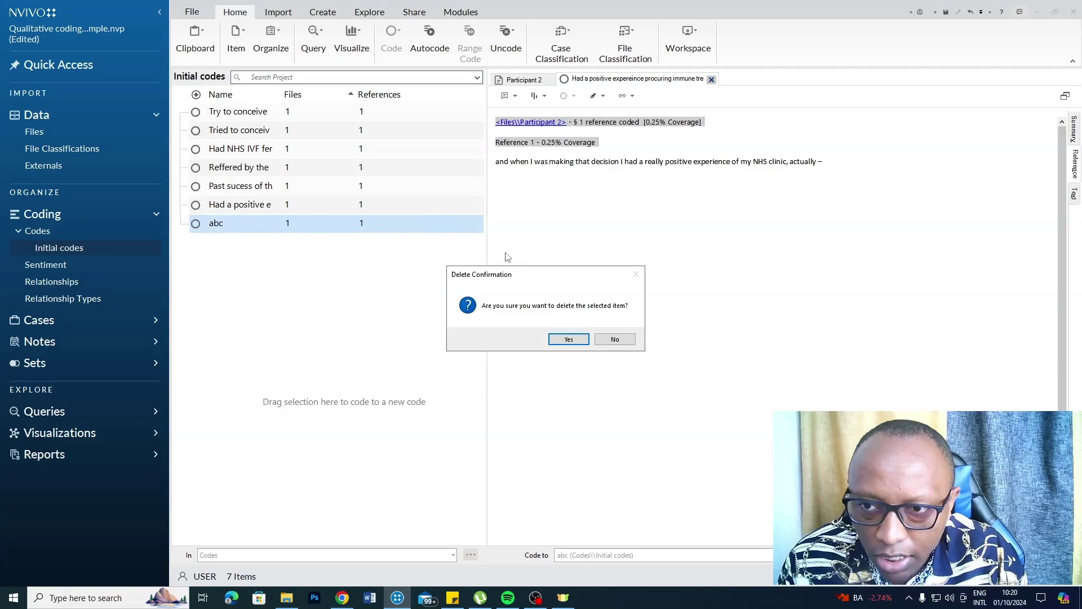
pyautogui.click(568, 337)
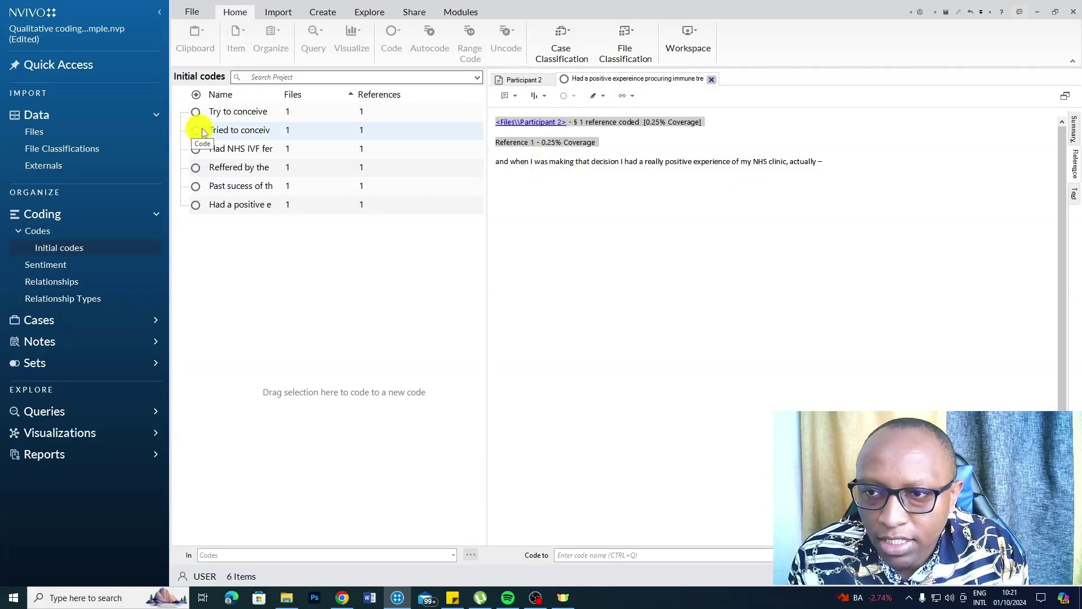
# Review the transcript passages coded to the two codes on conceiving naturally and the code on unsuccessful NHS IVF treatments.
pyautogui.click(235, 114)
pyautogui.doubleClick(234, 114)
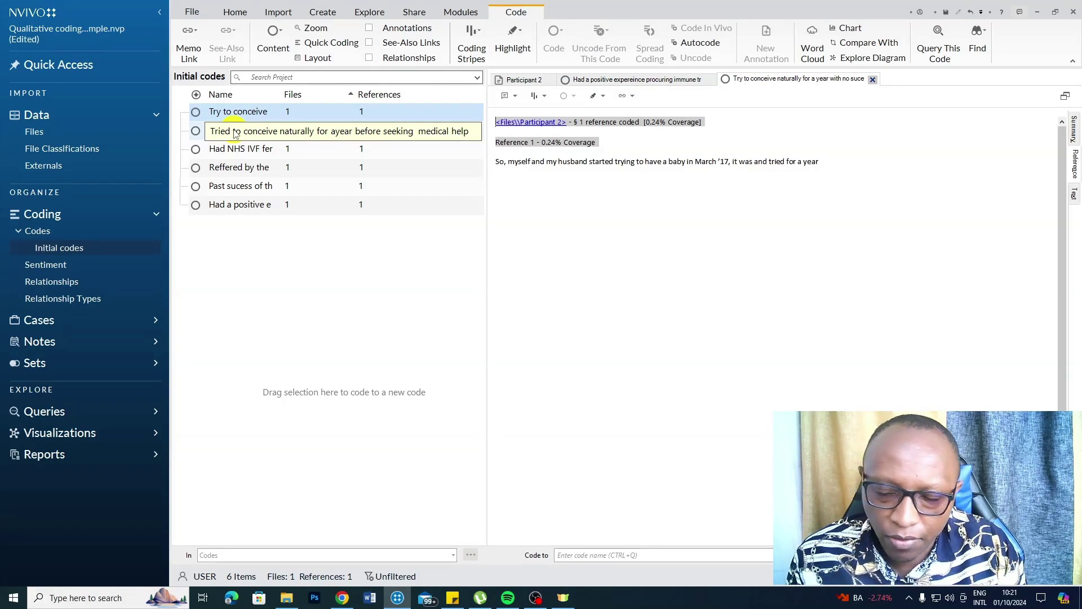
pyautogui.click(235, 133)
pyautogui.doubleClick(237, 131)
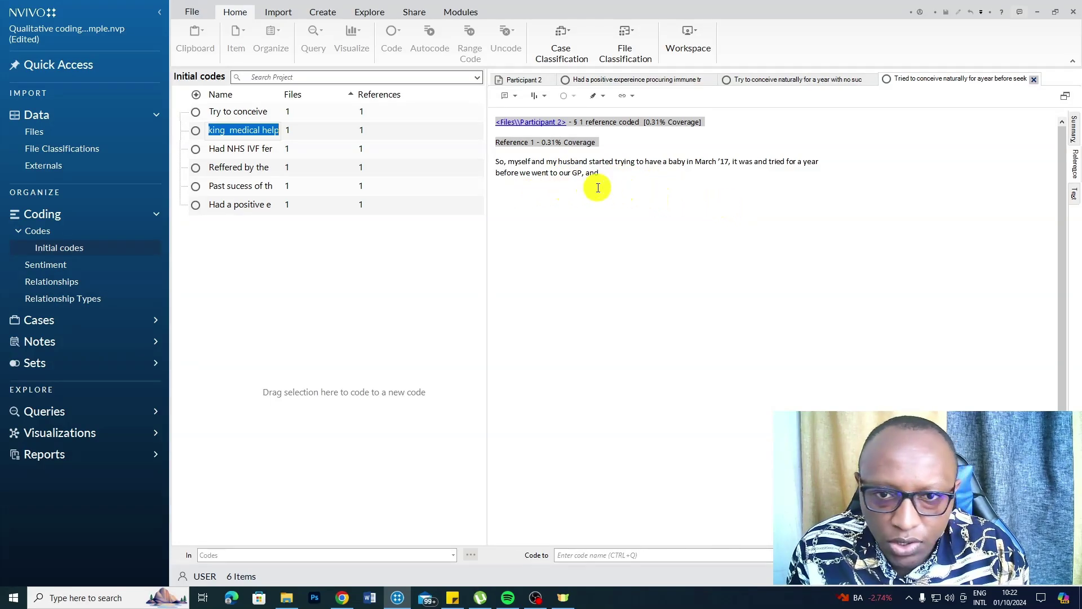
pyautogui.doubleClick(242, 151)
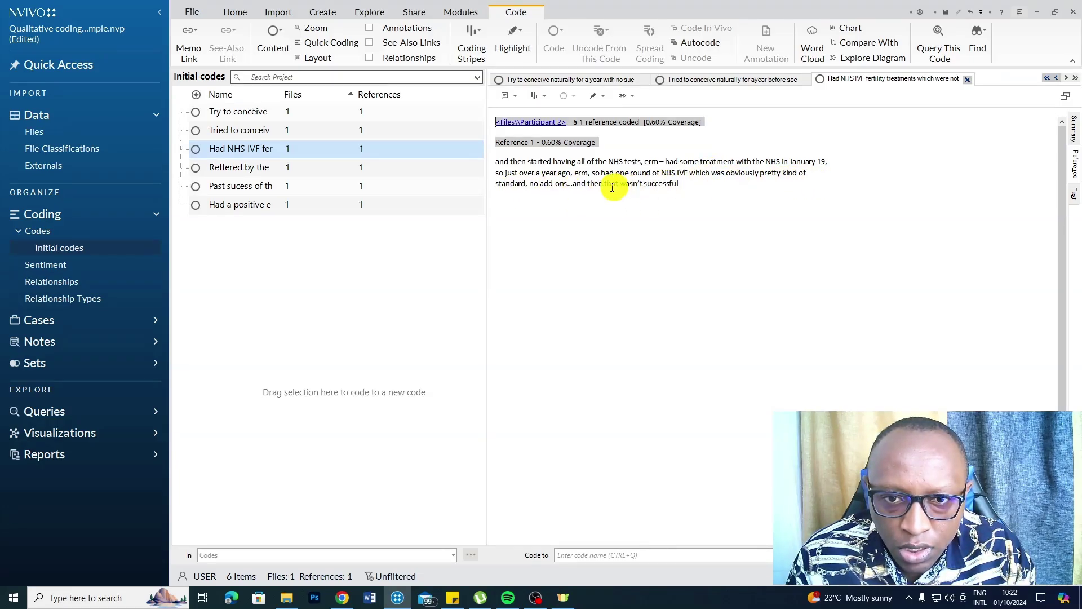
pyautogui.moveTo(680, 184); pyautogui.dragTo(524, 173)
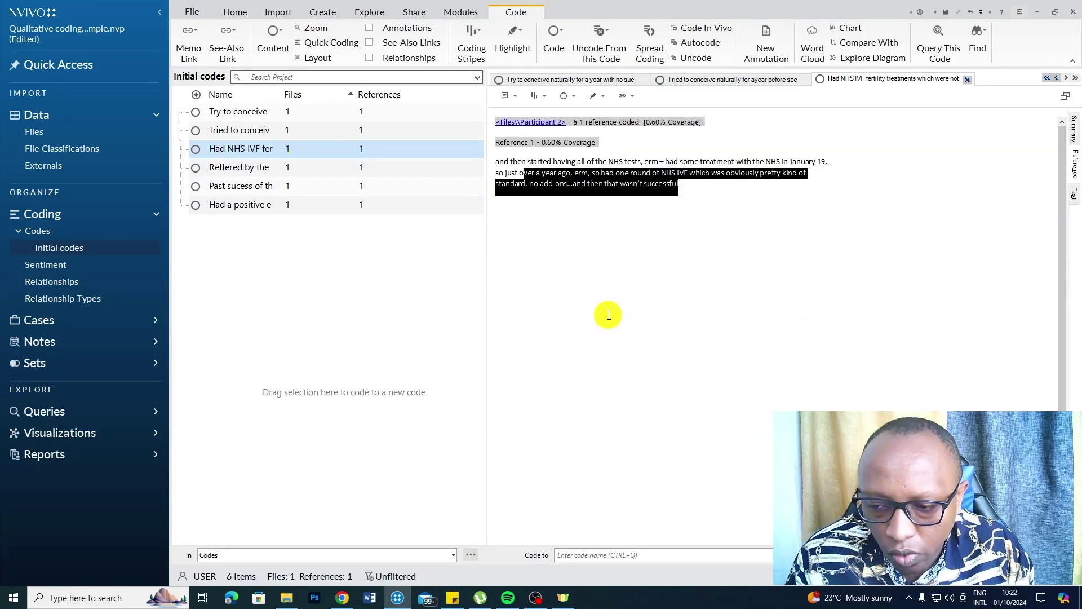
pyautogui.click(645, 81)
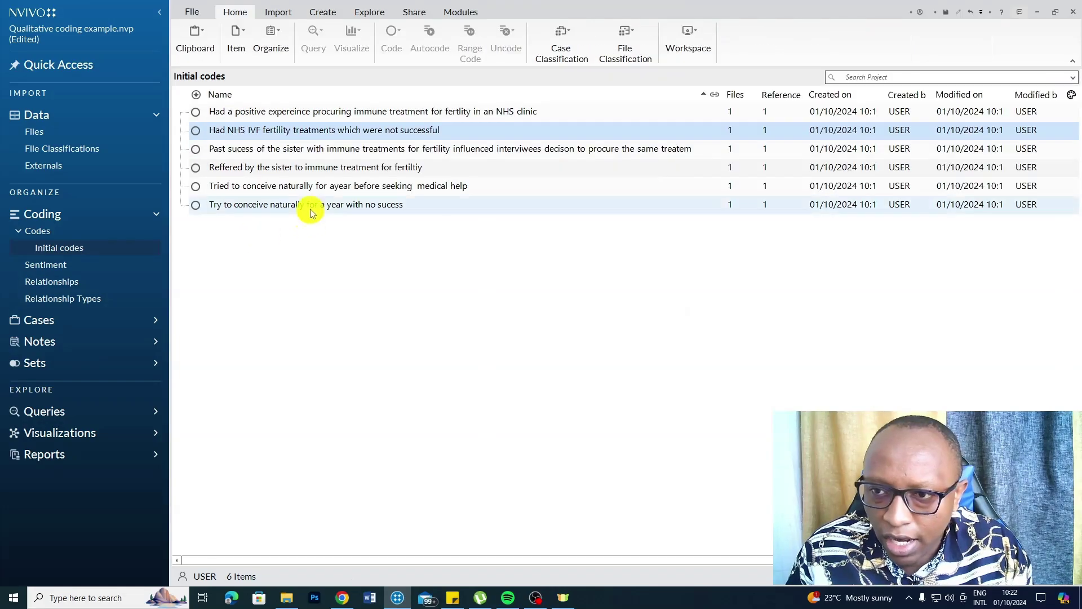
# Select the code "Try to conceive naturally for a year with no sucess" and save the project.
pyautogui.click(313, 205)
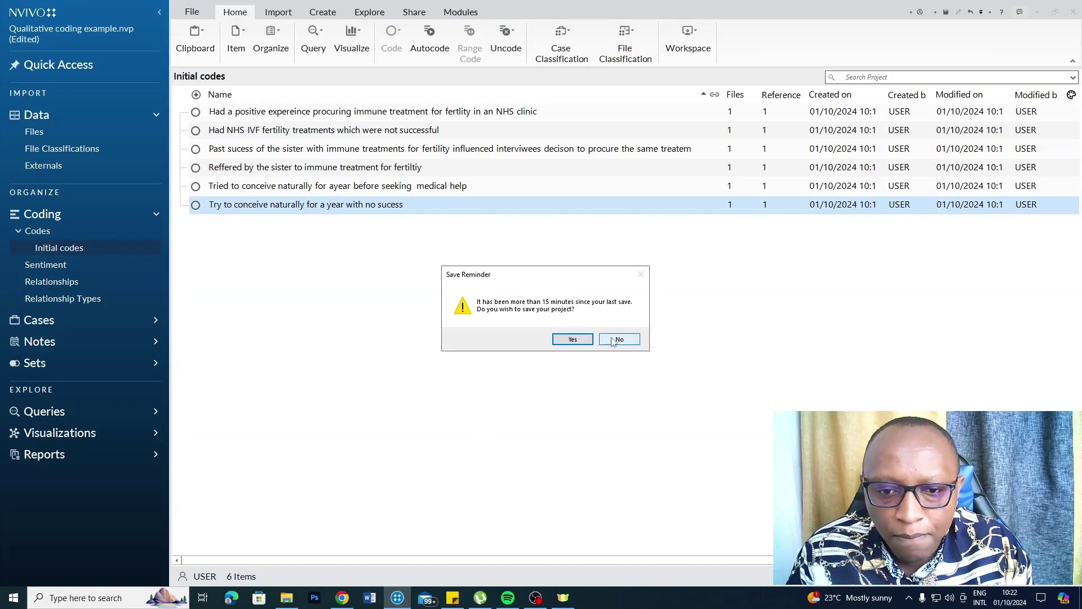
pyautogui.click(574, 340)
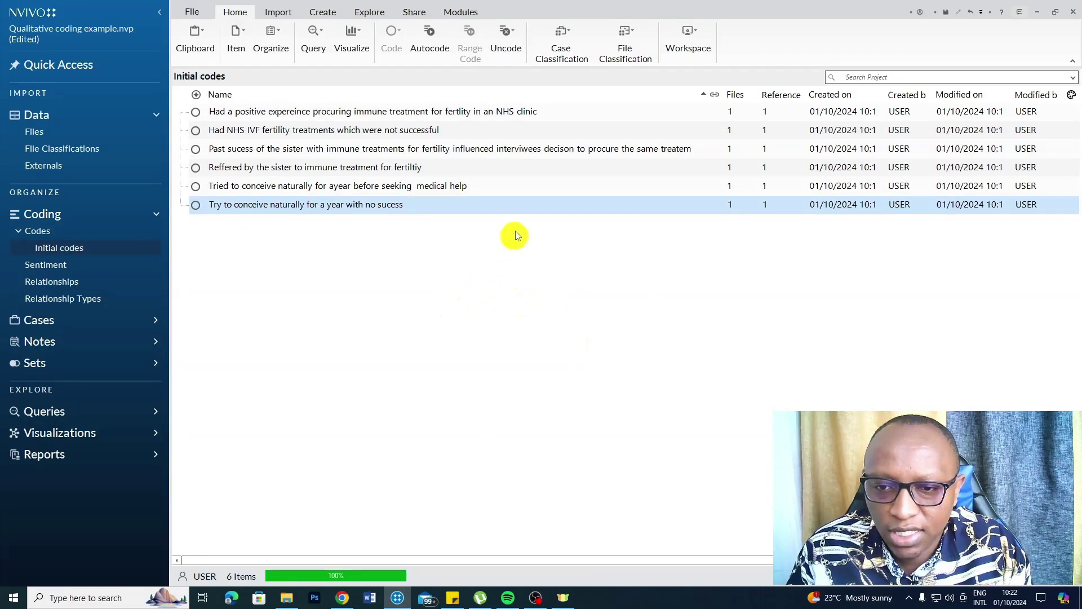
pyautogui.click(702, 449)
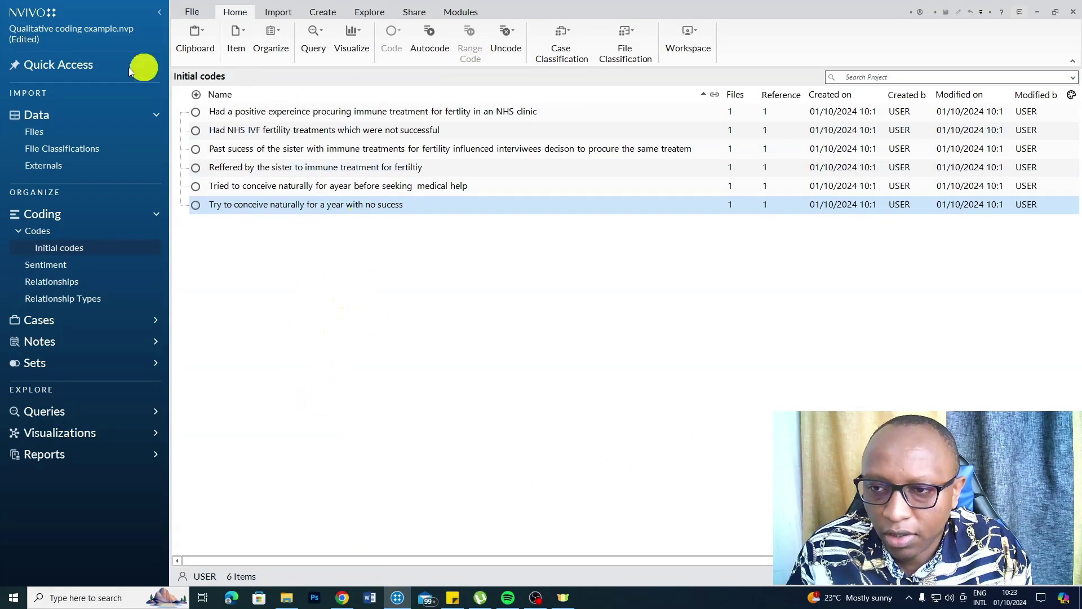
# Open the Participant 2 transcript and show the Initial codes list beside it.
pyautogui.click(63, 132)
pyautogui.doubleClick(304, 120)
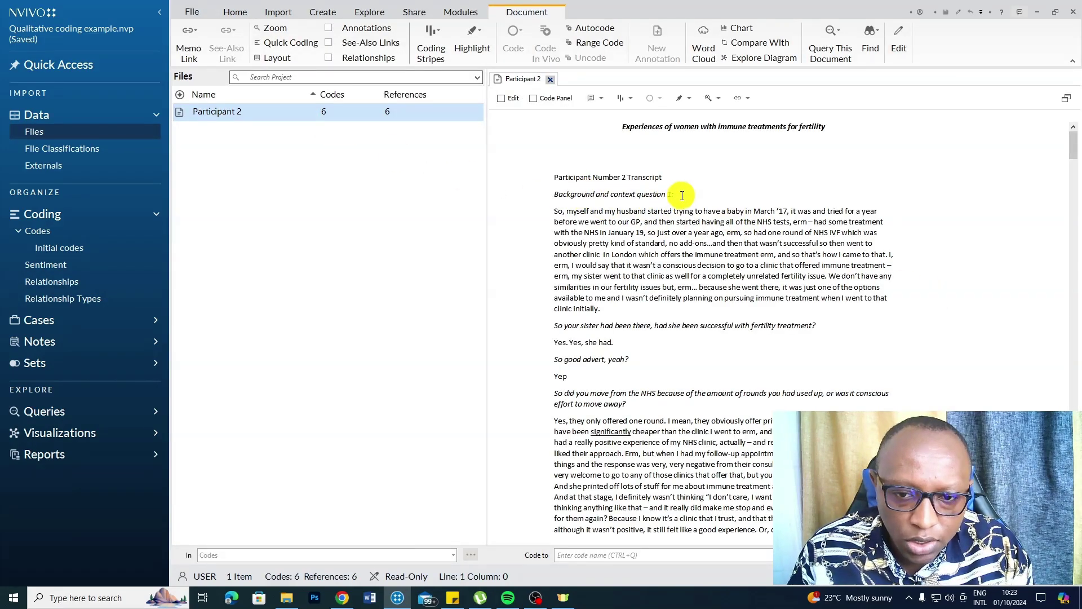
pyautogui.click(61, 248)
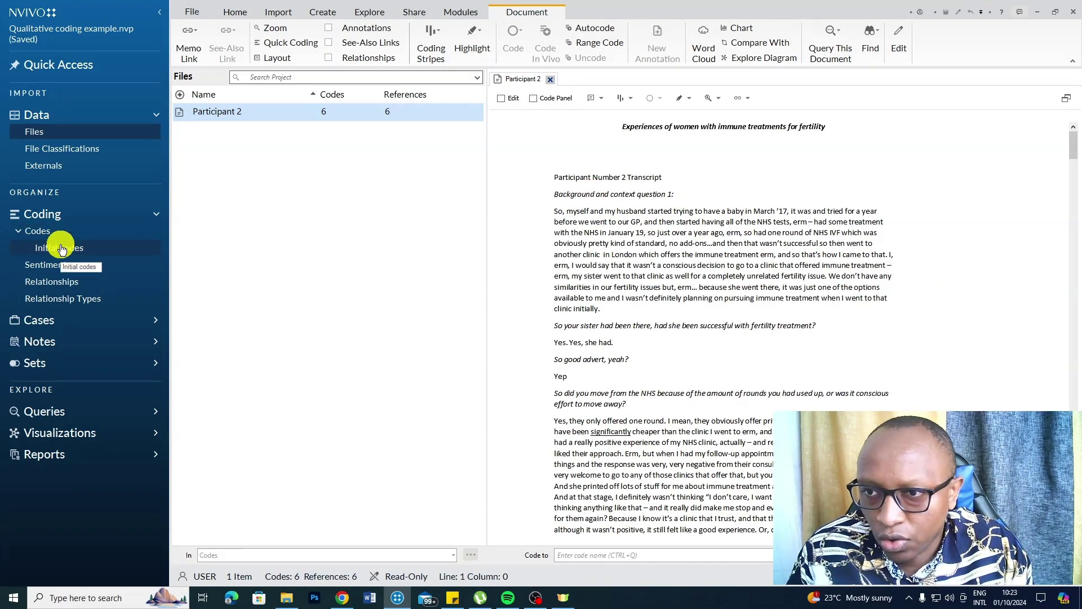
# Set the color of the two codes about trying to conceive naturally for a year to Red.
pyautogui.rightClick(288, 115)
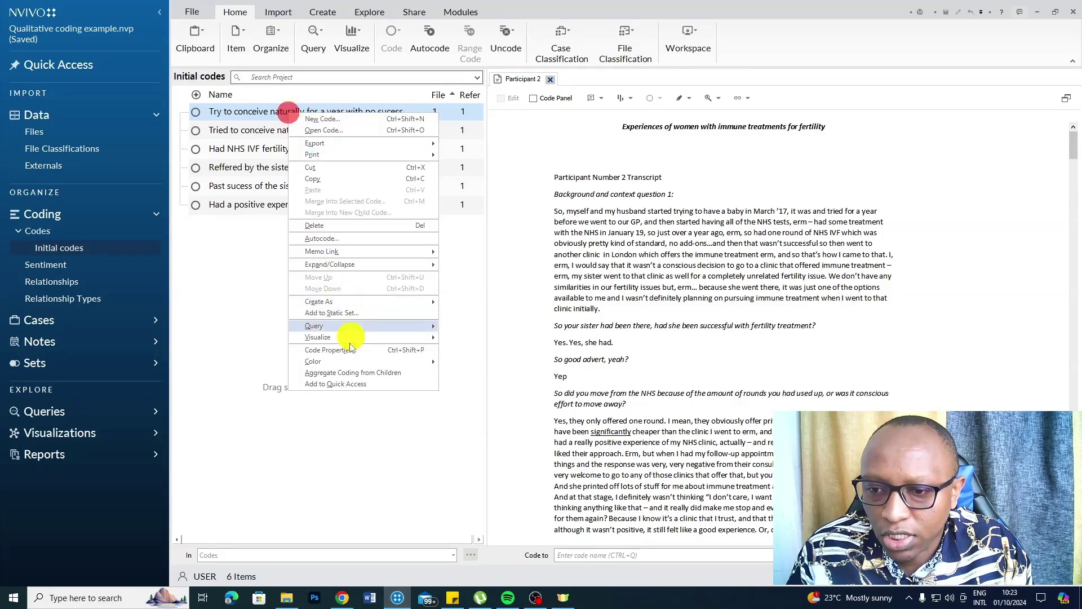
pyautogui.moveTo(417, 361)
pyautogui.click(466, 385)
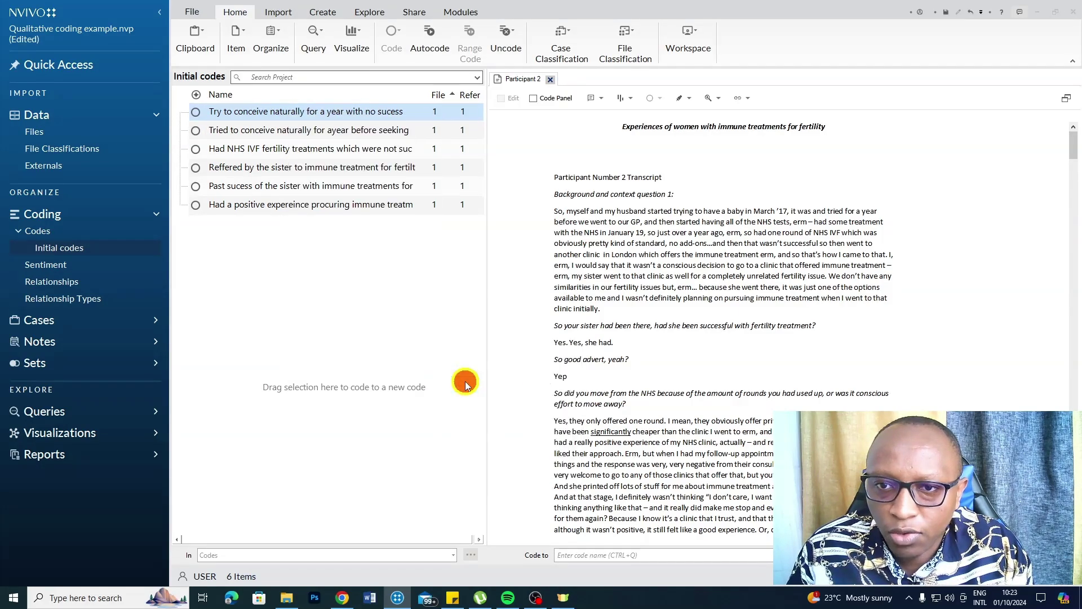
pyautogui.rightClick(285, 134)
pyautogui.moveTo(336, 378)
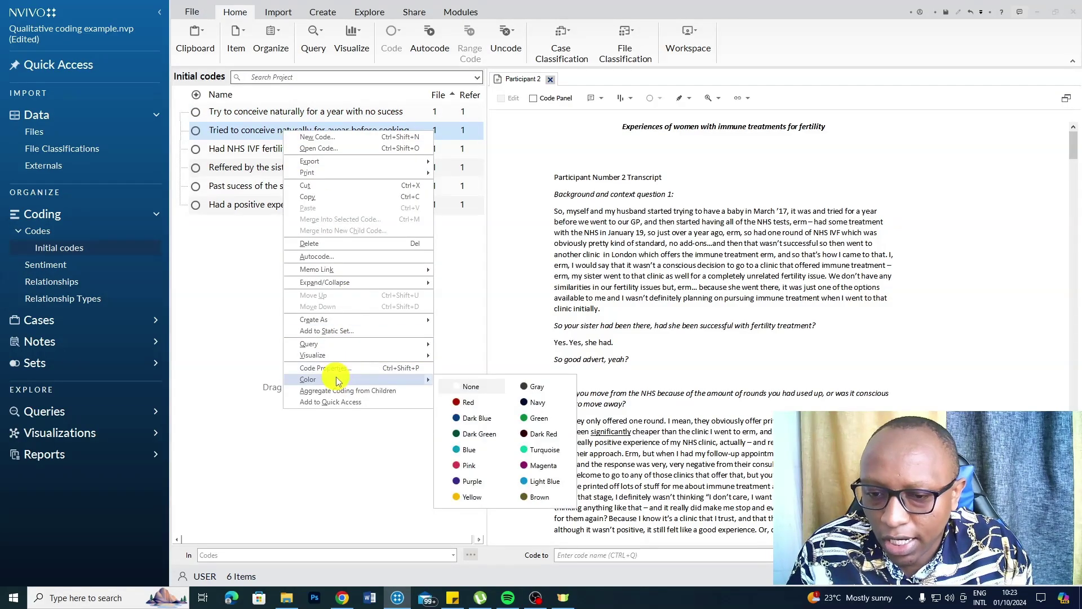
pyautogui.click(458, 400)
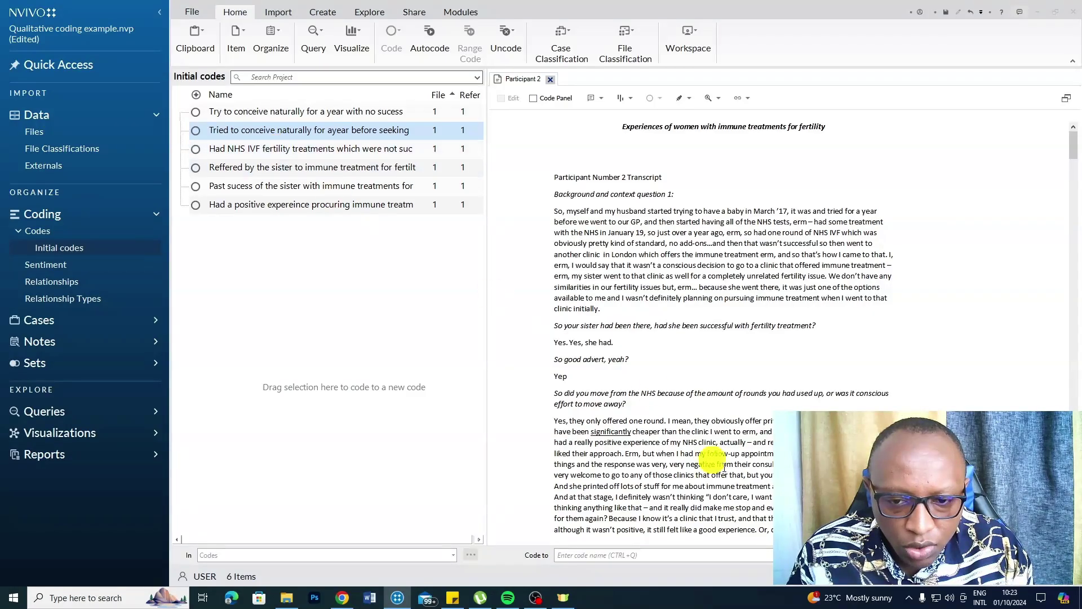
pyautogui.click(546, 415)
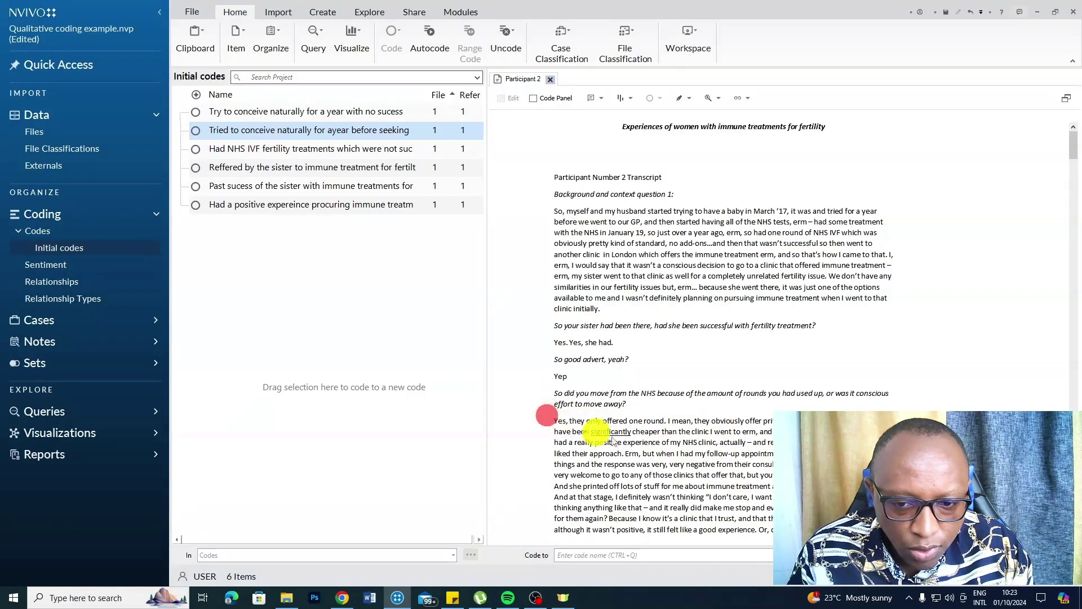
# Color the code "Had NHS IVF fertility treatments which were not successful" Dark Green and the code about being referred by the sister Red.
pyautogui.rightClick(303, 148)
pyautogui.moveTo(383, 393)
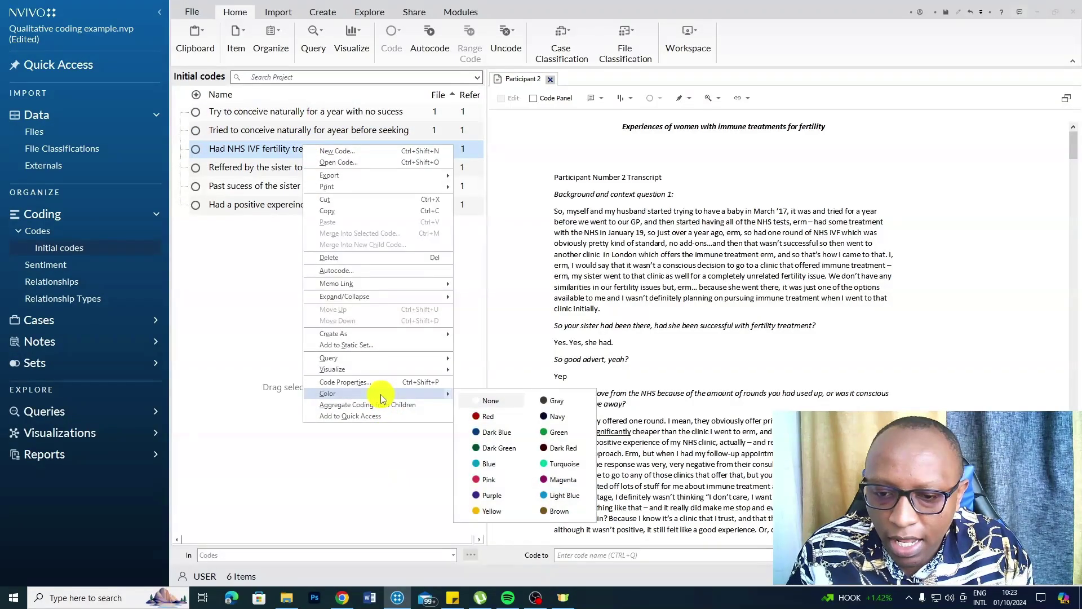
pyautogui.click(507, 449)
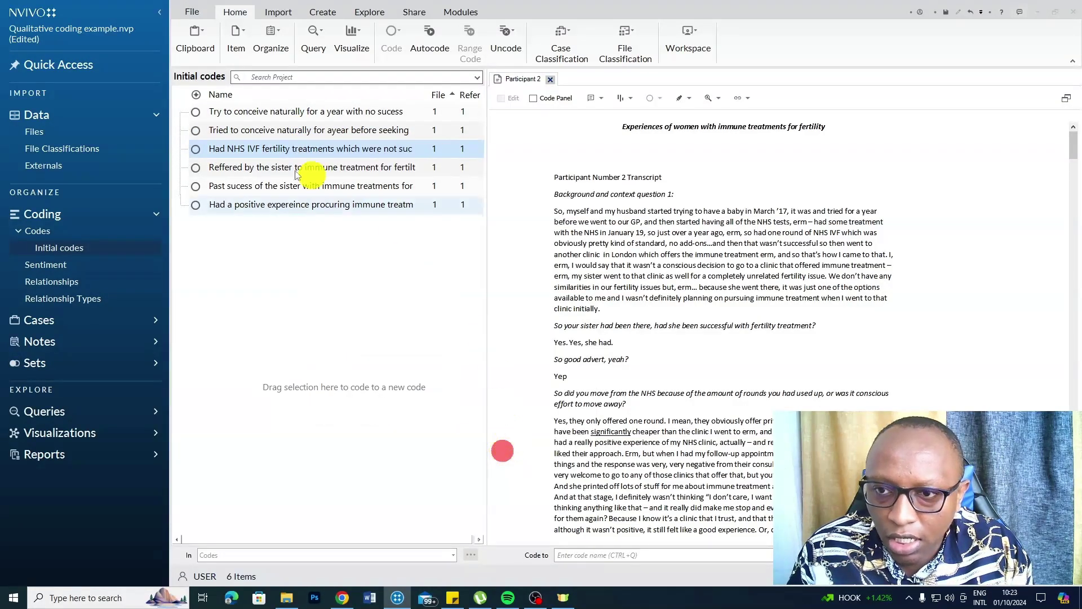
pyautogui.click(266, 169)
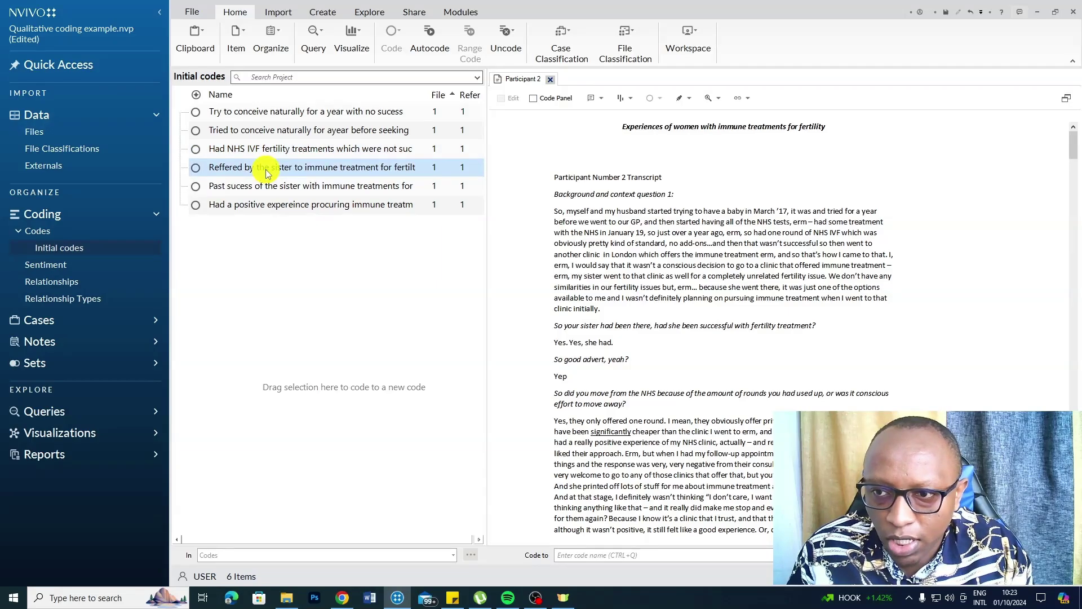
pyautogui.rightClick(266, 172)
pyautogui.moveTo(291, 417)
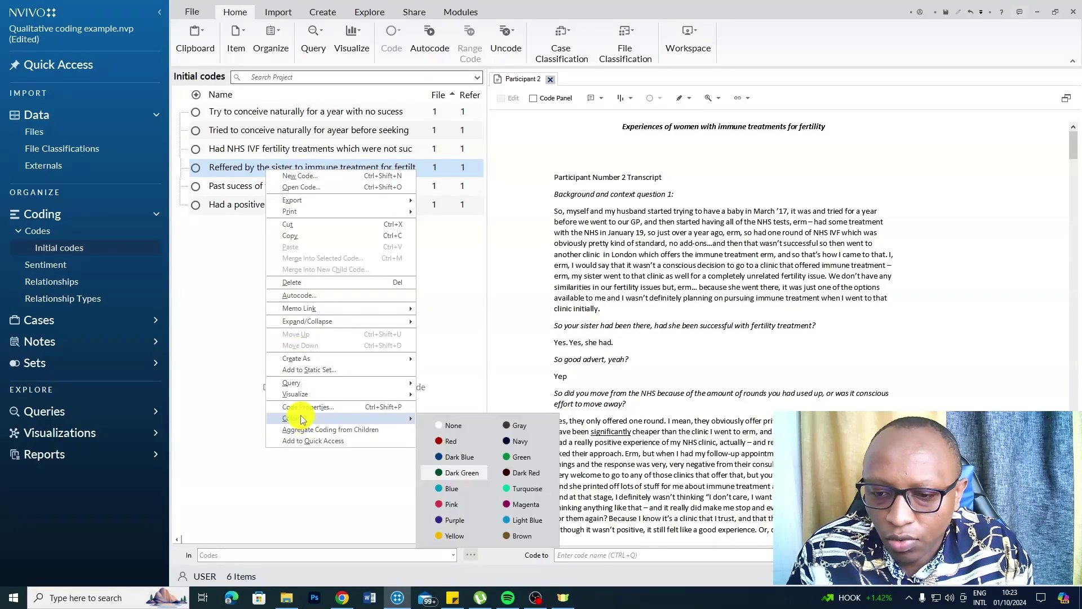
pyautogui.click(448, 437)
# Set the color of the code about the sister's past success with immune treatments to Dark Blue.
pyautogui.click(316, 185)
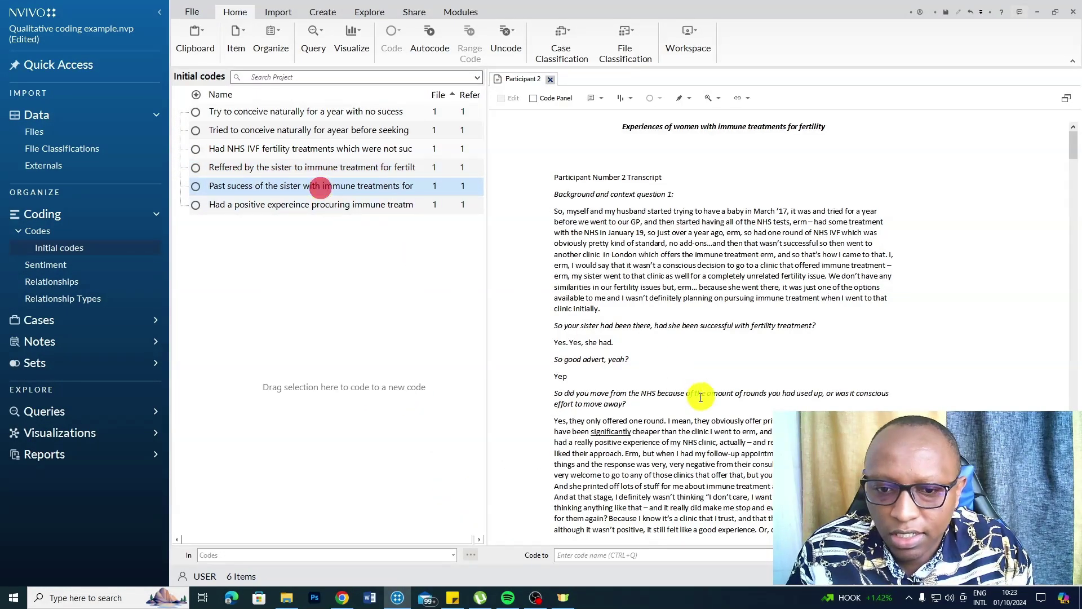
pyautogui.rightClick(355, 188)
pyautogui.moveTo(397, 428)
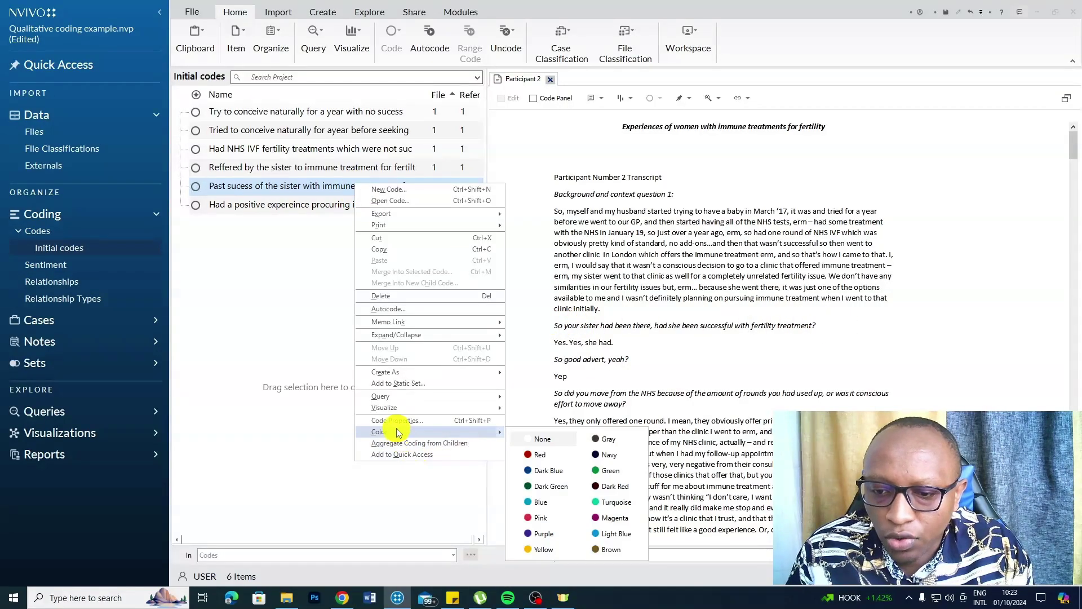
pyautogui.click(542, 469)
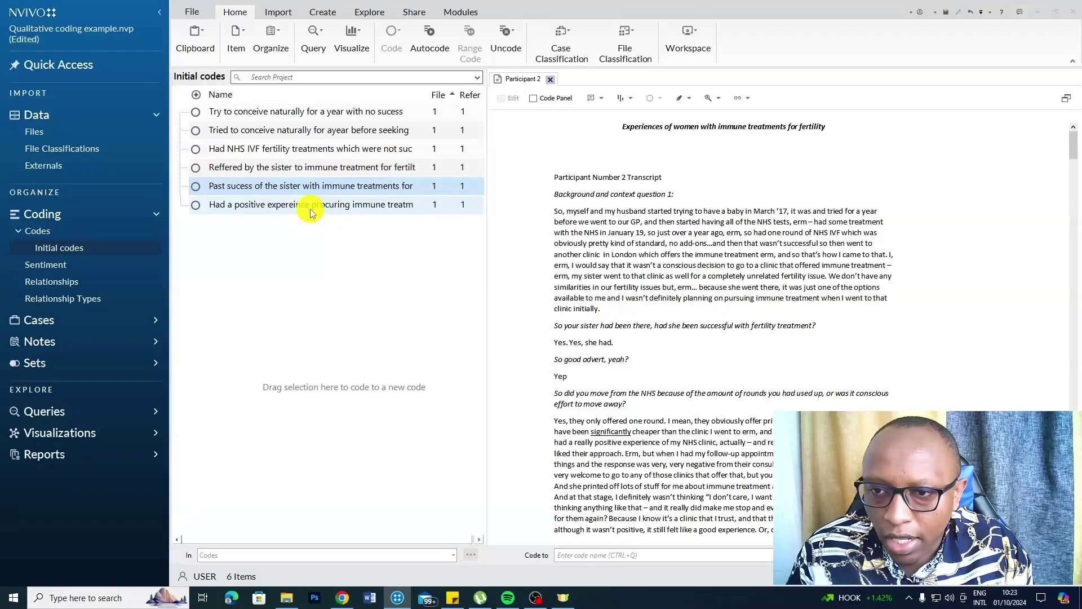
# Set the color of the code about a positive experience procuring immune treatment to Dark Green and close the Participant 2 transcript.
pyautogui.click(399, 207)
pyautogui.rightClick(399, 205)
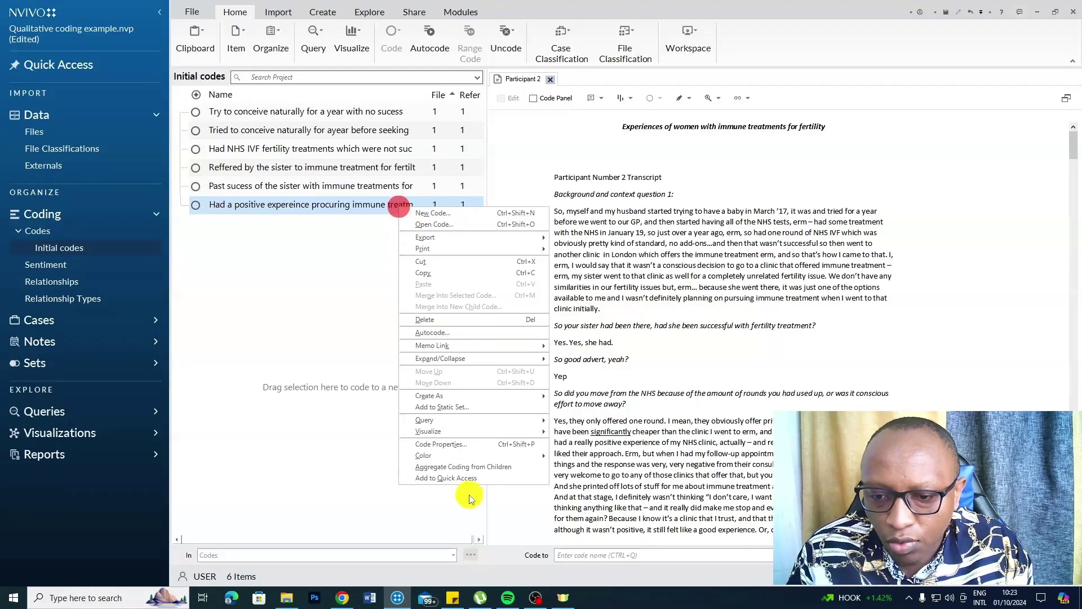
pyautogui.moveTo(447, 461)
pyautogui.click(585, 509)
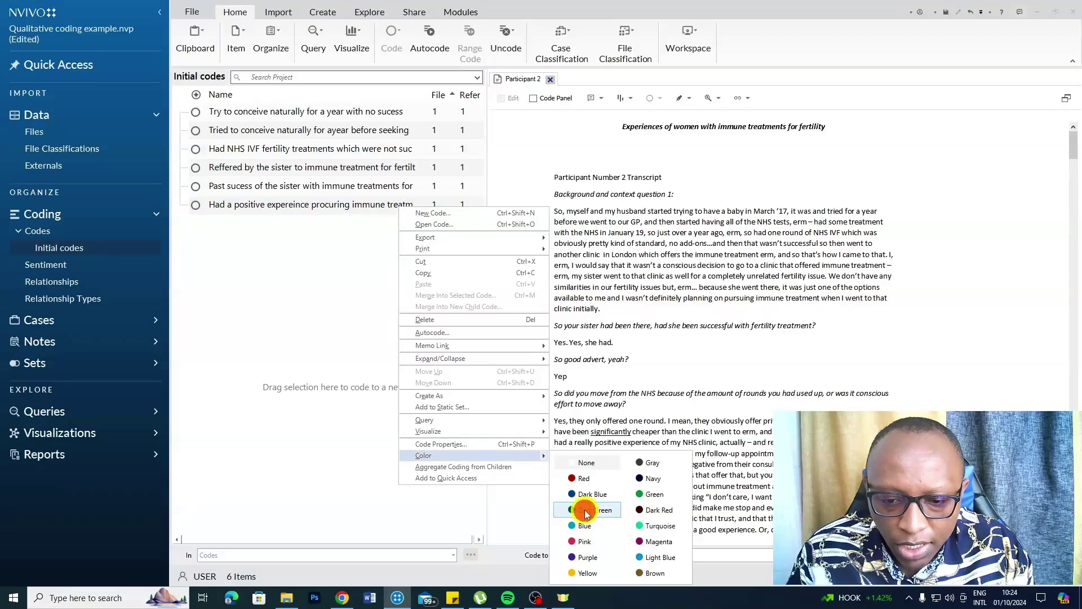
pyautogui.click(552, 80)
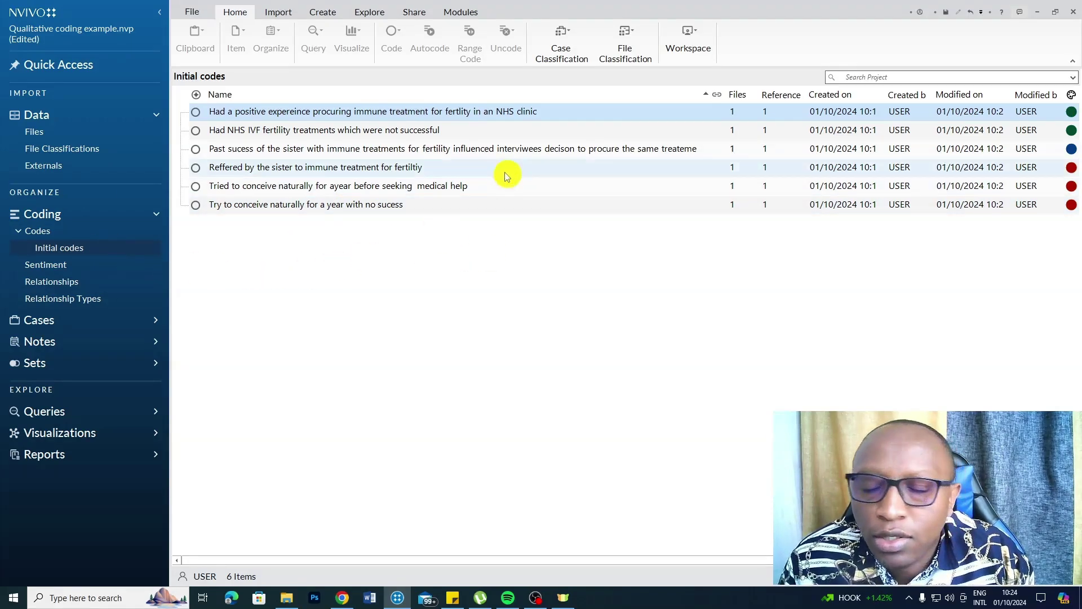
pyautogui.rightClick(40, 236)
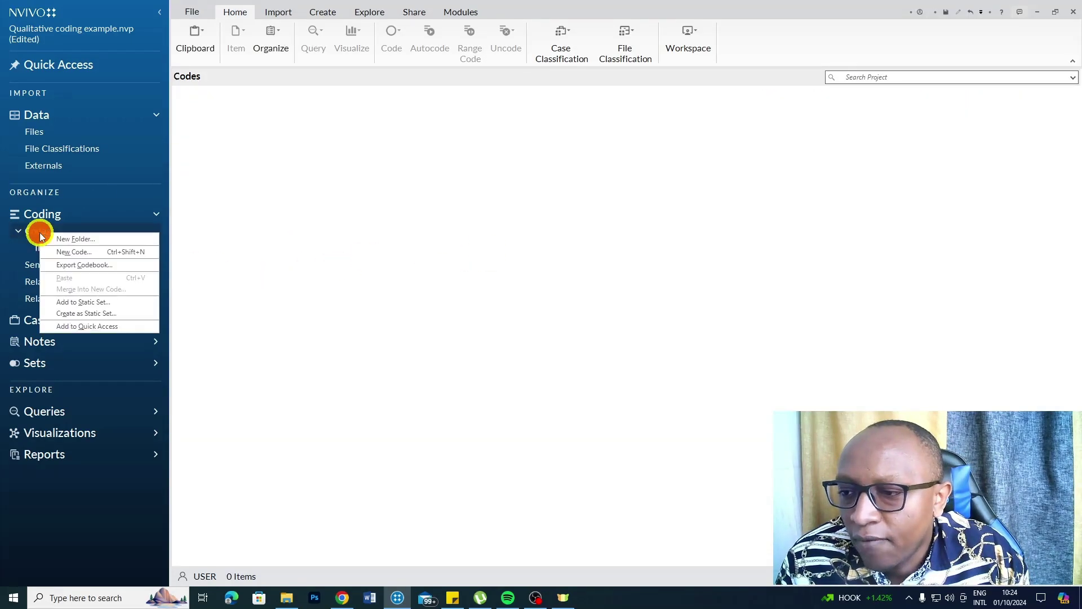
pyautogui.click(68, 237)
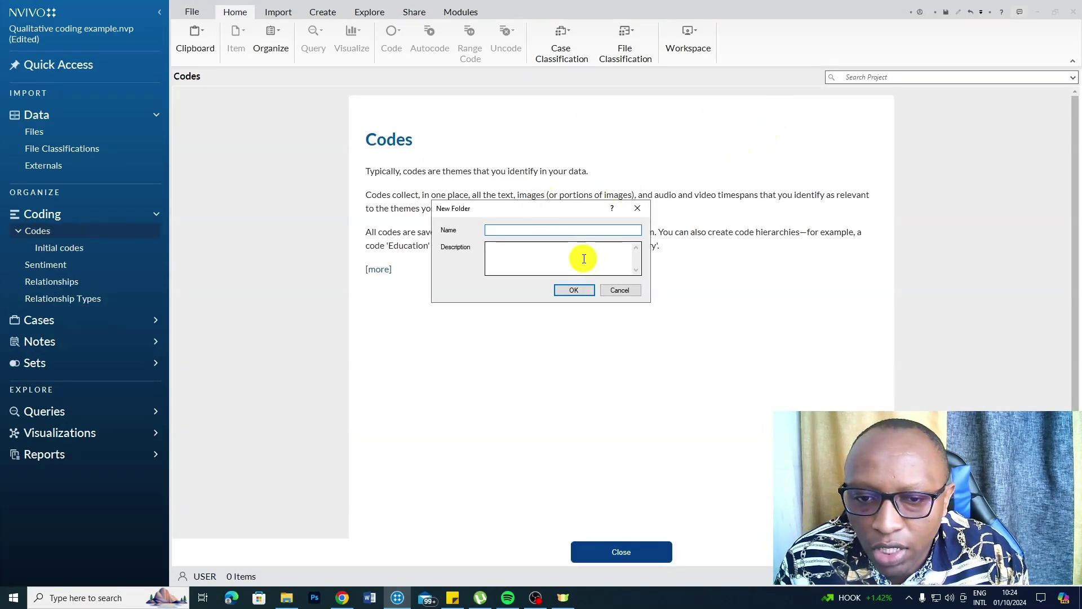
pyautogui.click(627, 290)
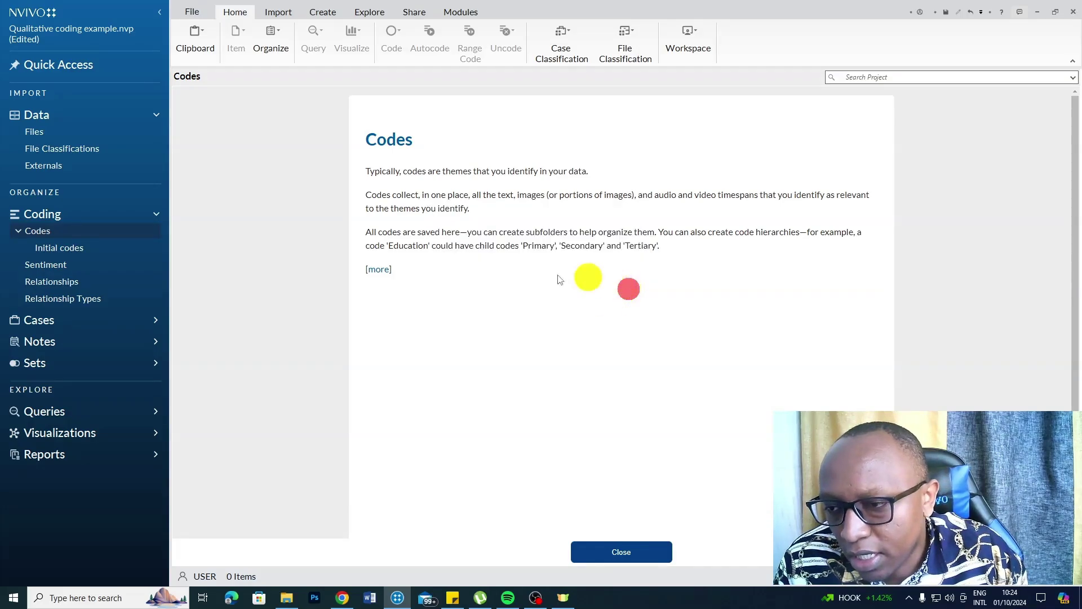
pyautogui.click(63, 247)
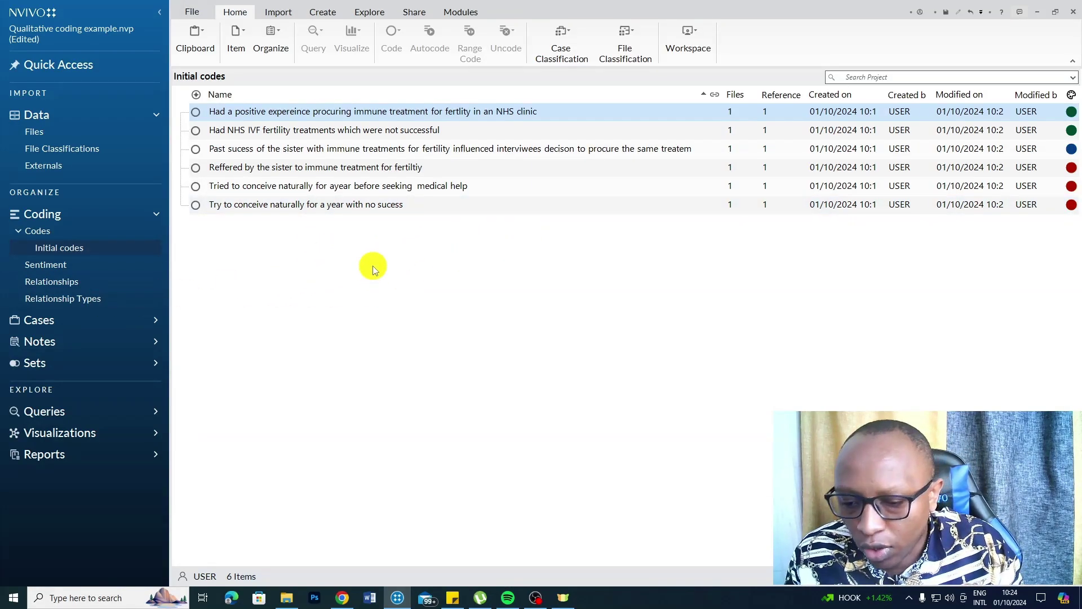
# Open the existing NVivo project on experiences of women with immune treatment from the "Video 7 Qualitative coding using nvivo" folder.
pyautogui.click(286, 598)
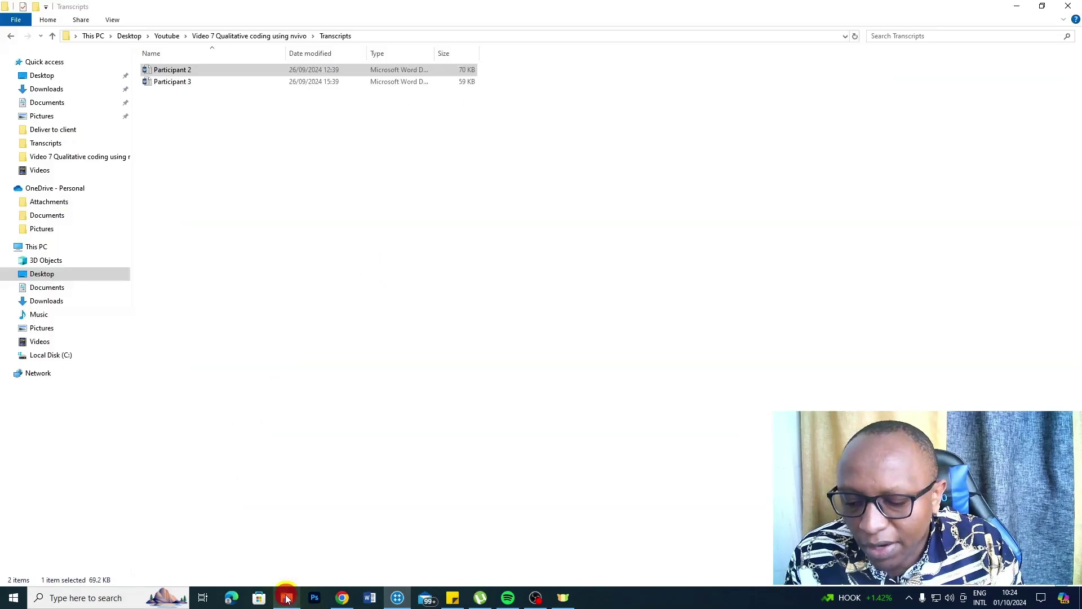
pyautogui.click(10, 36)
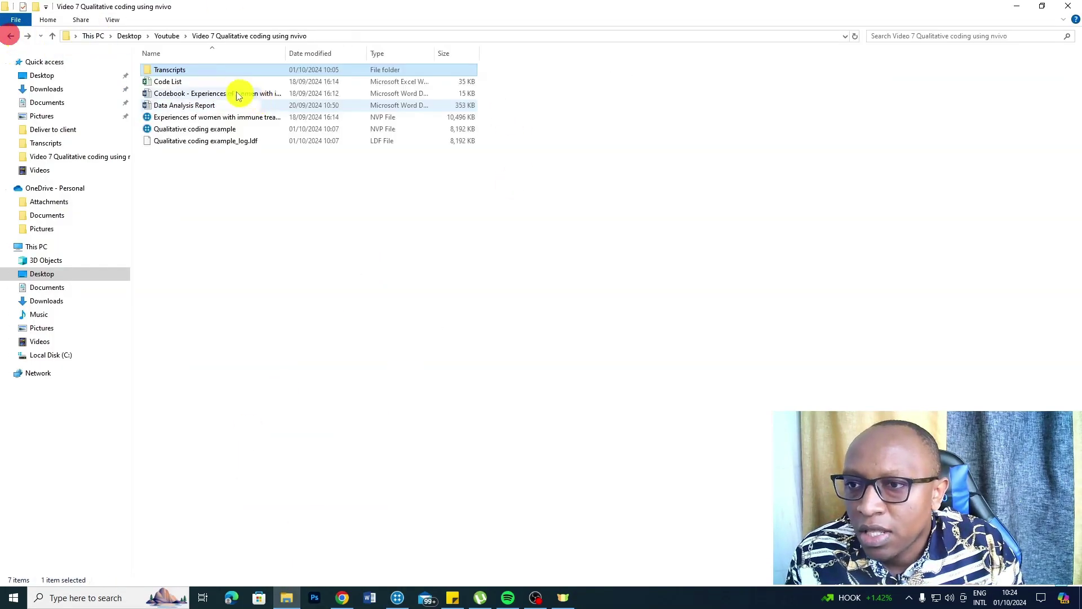
pyautogui.doubleClick(182, 118)
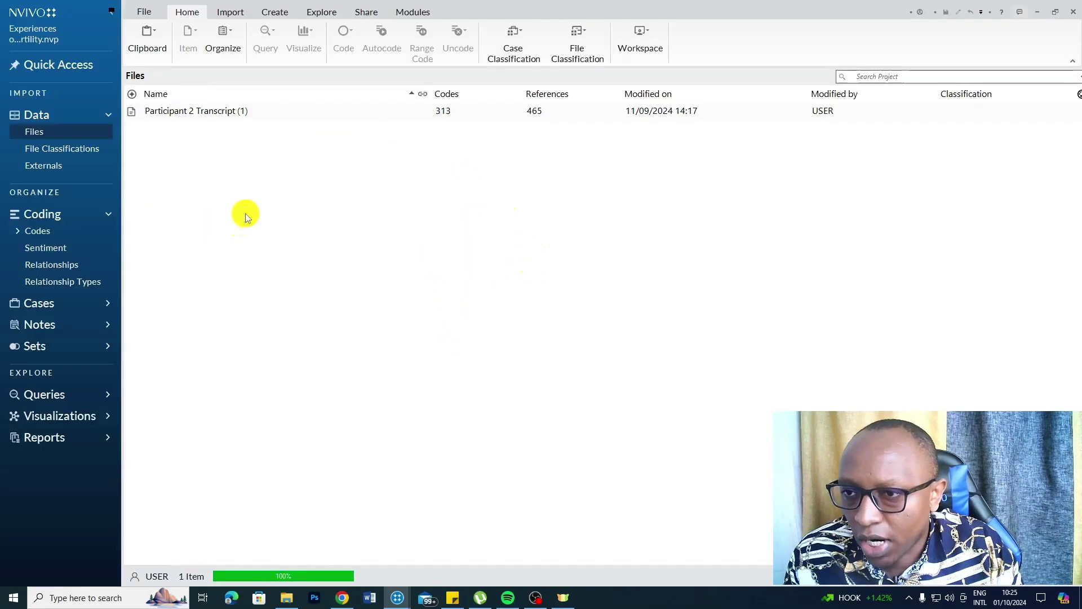
# Expand the project's codes and look through the Revised Codes, Preliminary Themes and Final Themes folders.
pyautogui.click(16, 237)
pyautogui.click(59, 264)
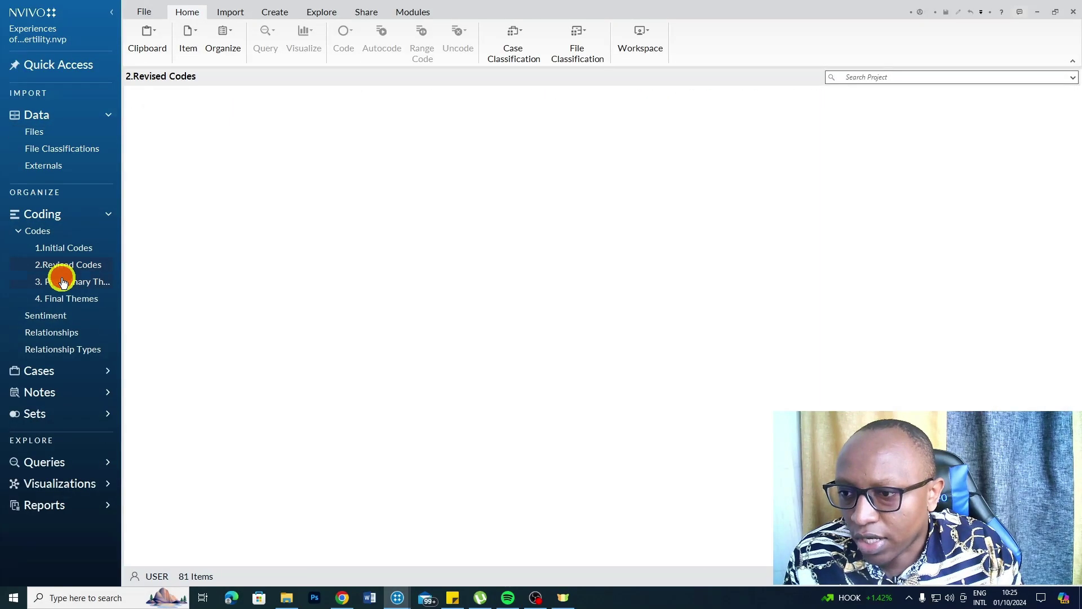
pyautogui.click(59, 281)
pyautogui.click(59, 298)
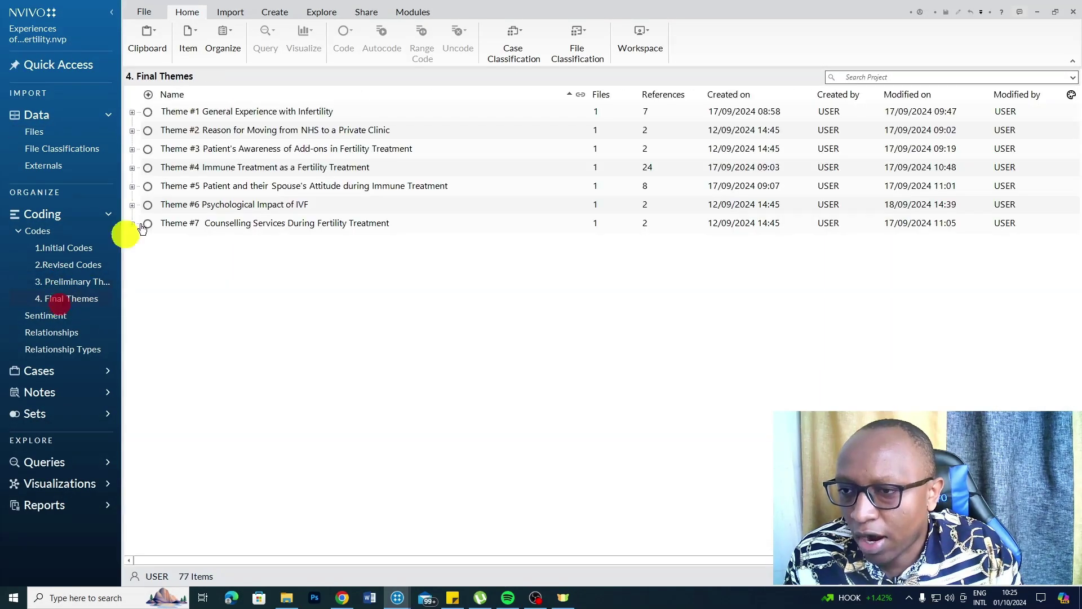
# Check the imported transcript's coding totals in Files and compare the Initial Codes with the Final Themes.
pyautogui.click(45, 133)
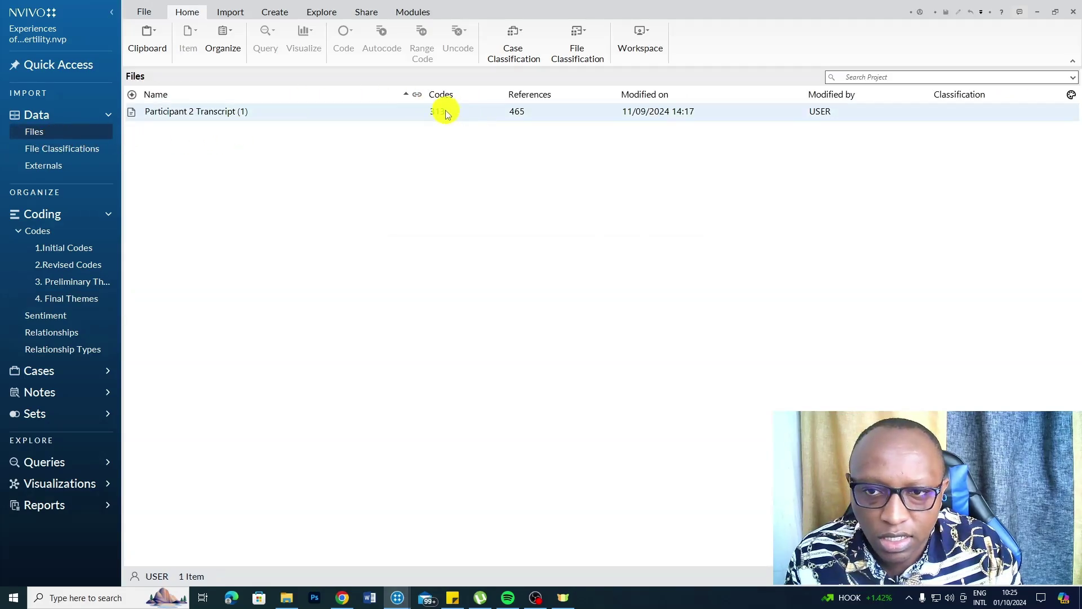
pyautogui.click(63, 297)
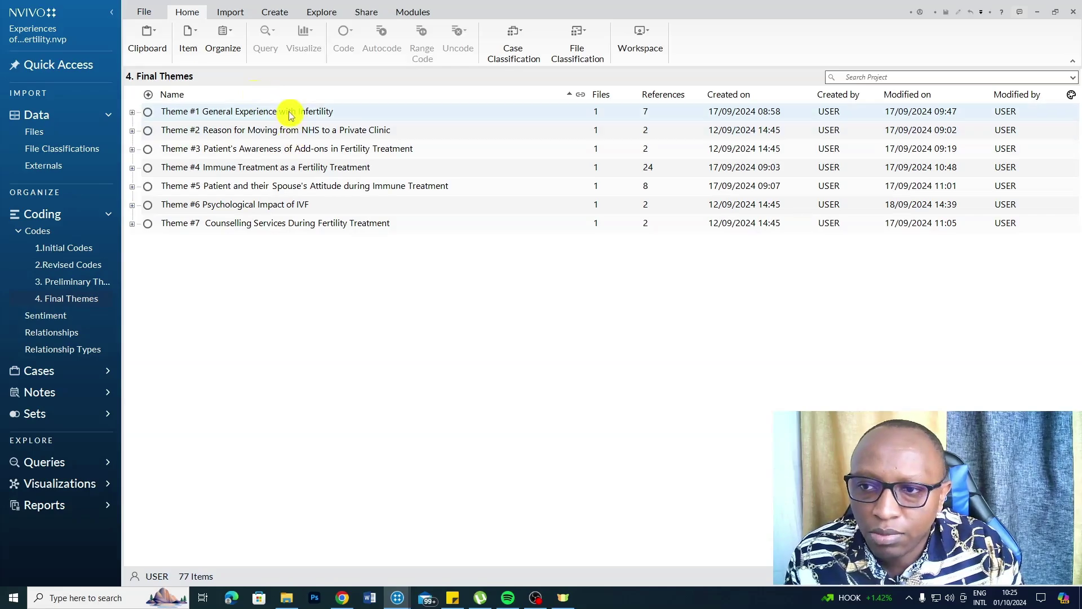
pyautogui.click(88, 251)
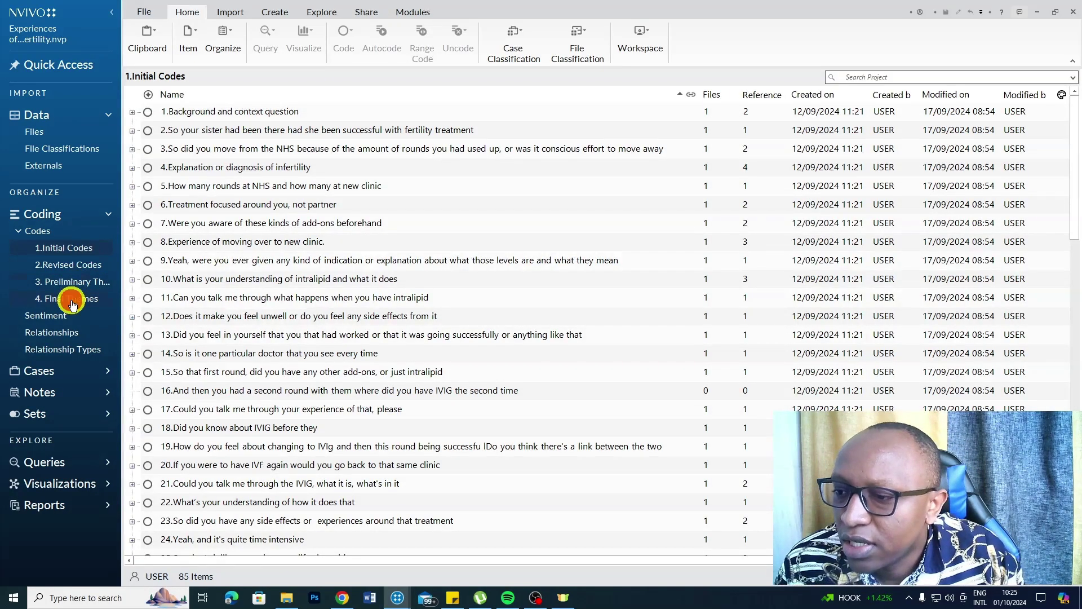
pyautogui.click(70, 297)
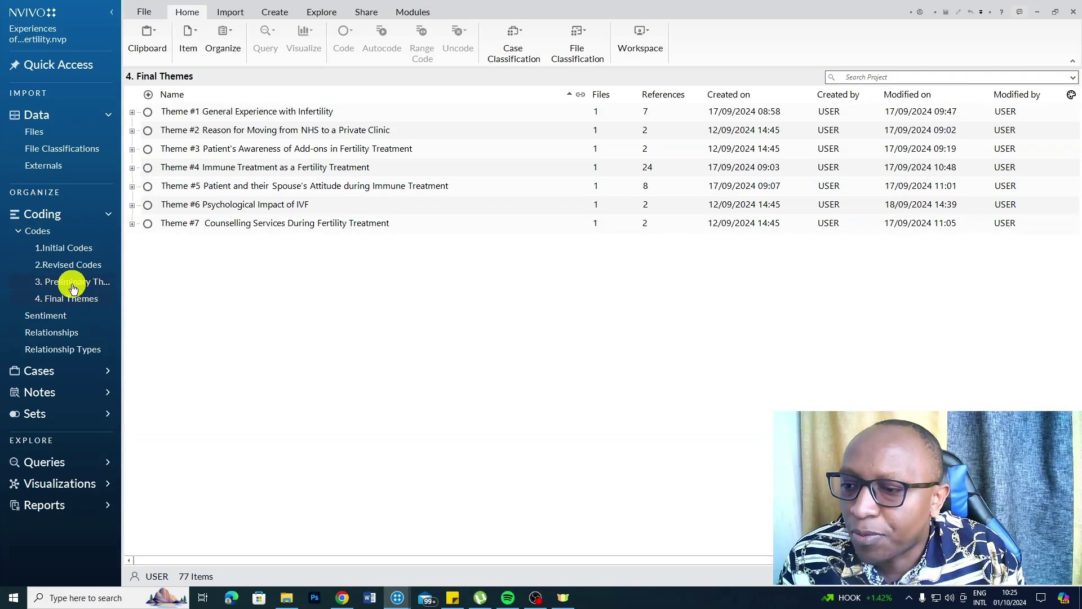